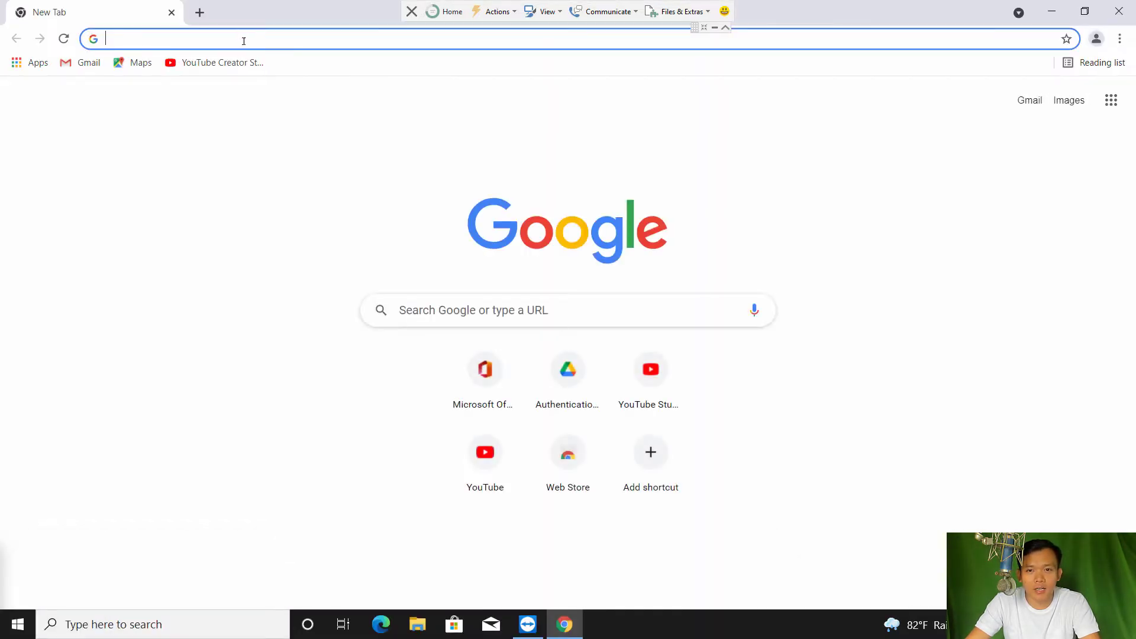
Search 'drive app' in Chrome and download GoogleDriveSetup.exe from the Google Drive download page
click(244, 41)
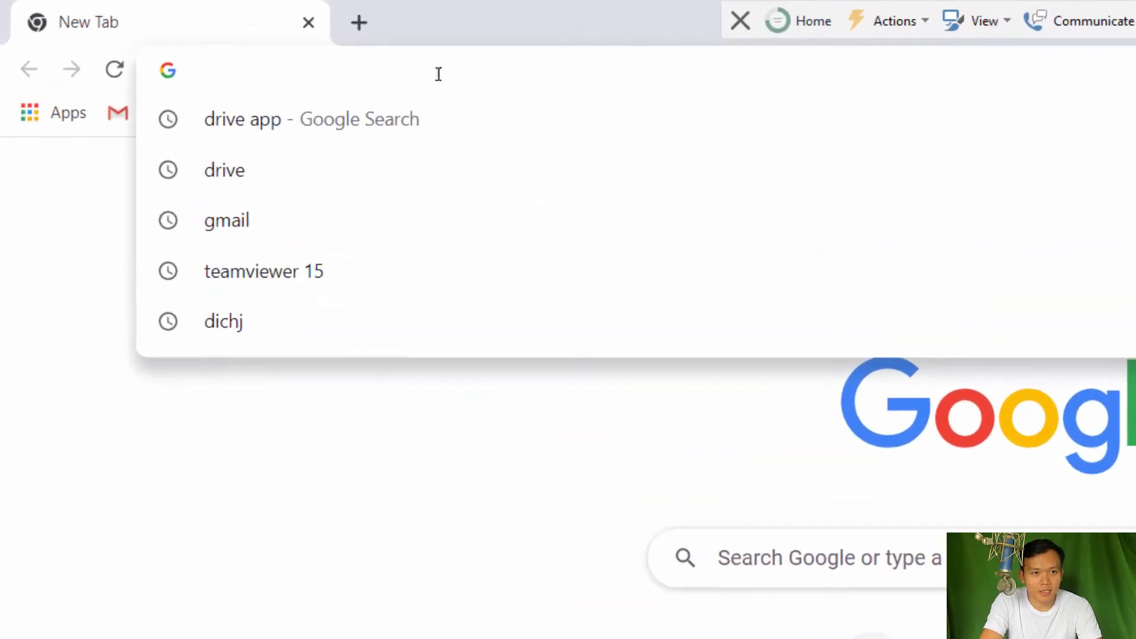
text(dei)
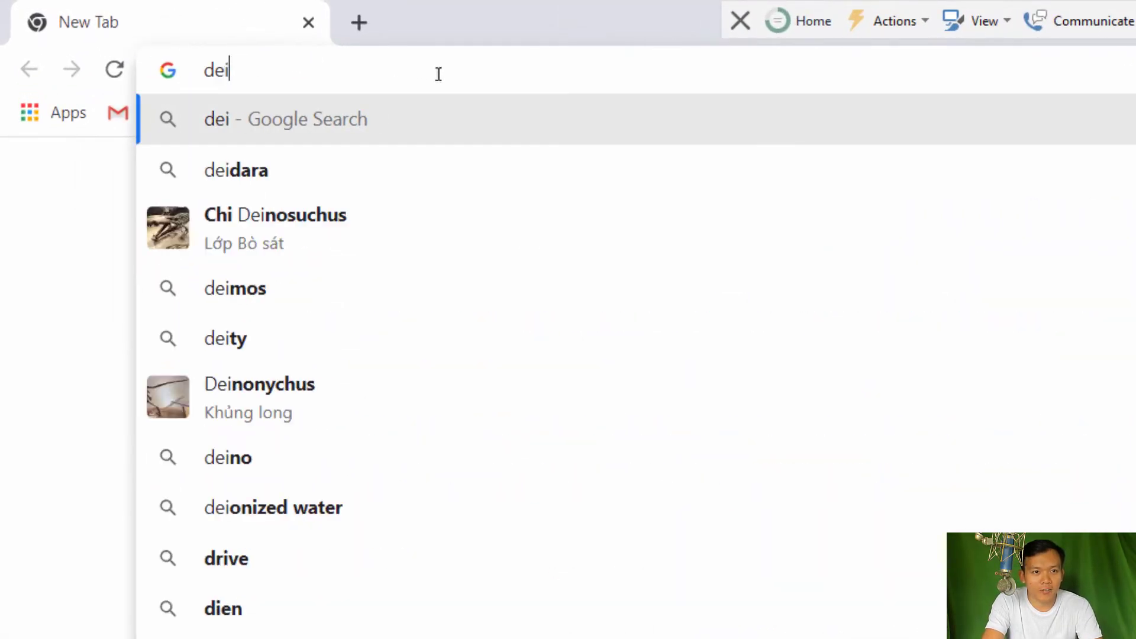
key(BackSpace)
key(BackSpace)
text(rive app)
key(Return)
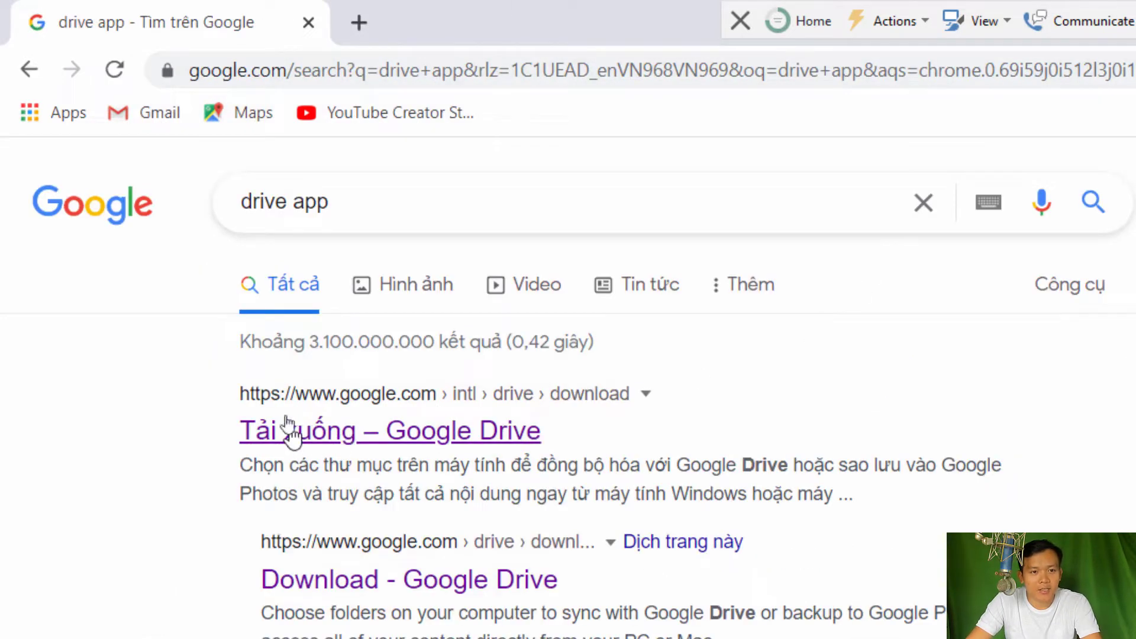
click(394, 437)
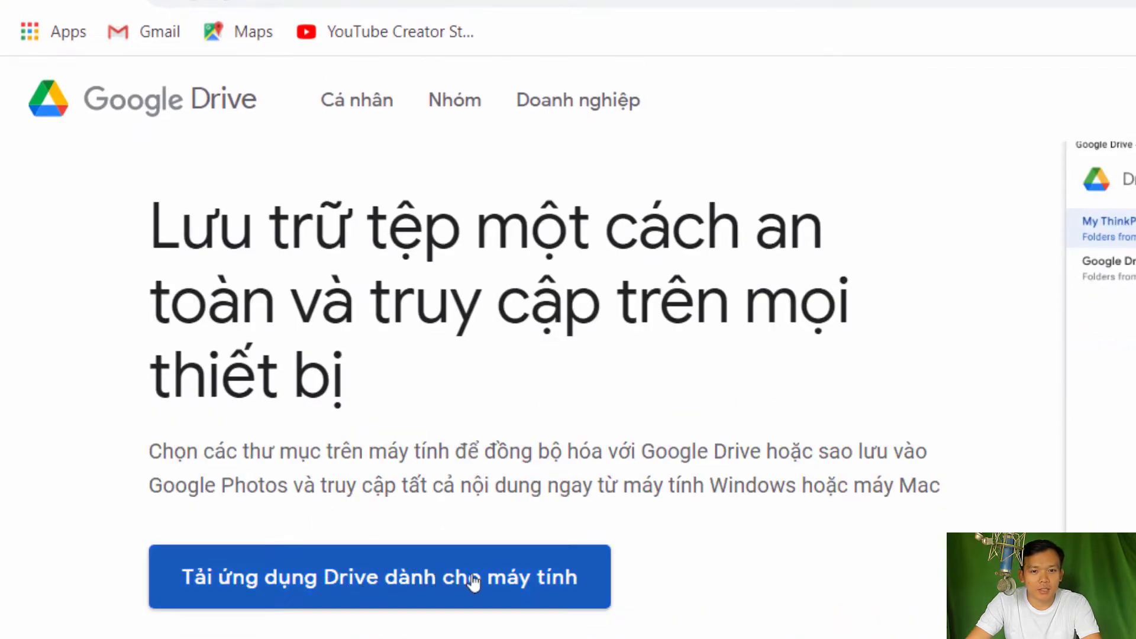
click(437, 581)
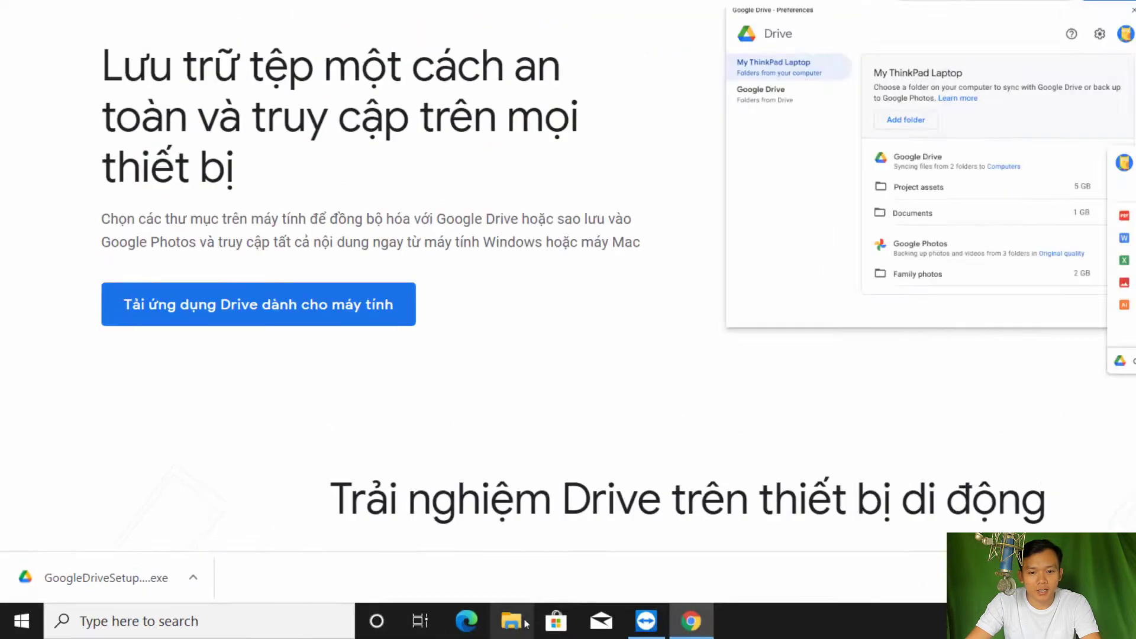
Locate the newest Google Drive setup file in the Downloads folder
click(525, 622)
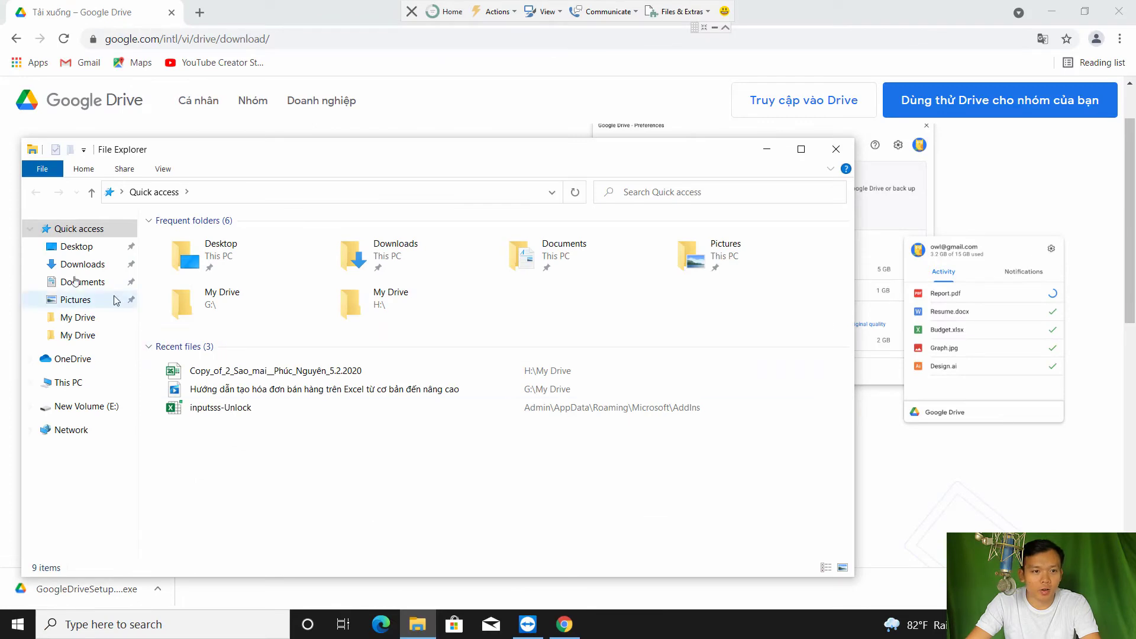
click(86, 266)
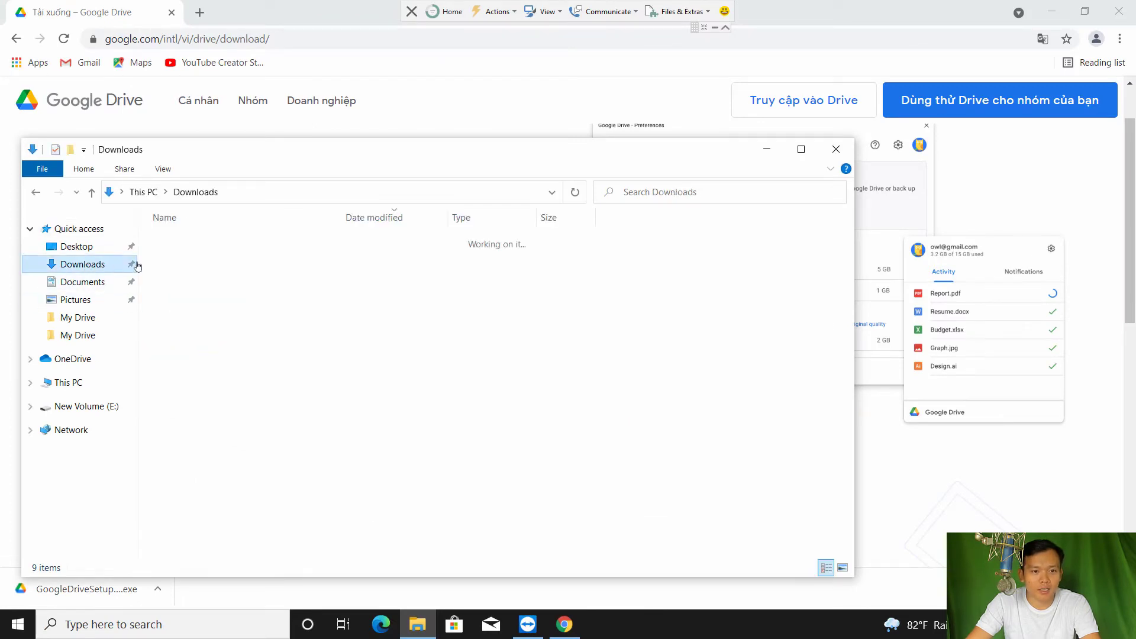
click(234, 259)
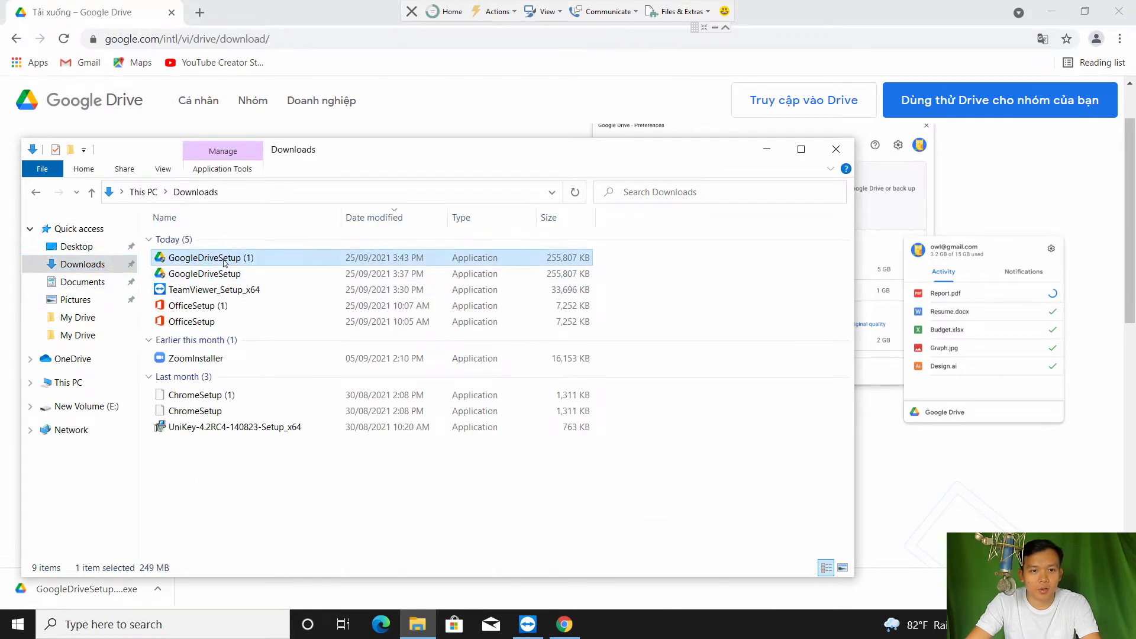
click(835, 155)
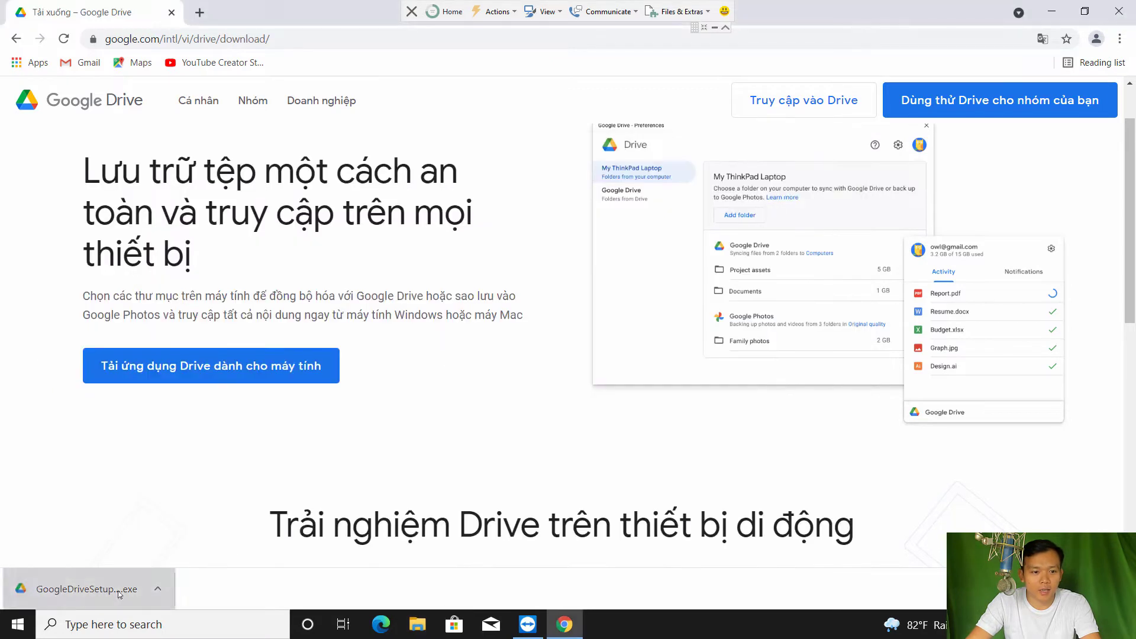
Run the installer and install Drive without the Docs, Sheets and Slides desktop shortcuts
click(83, 589)
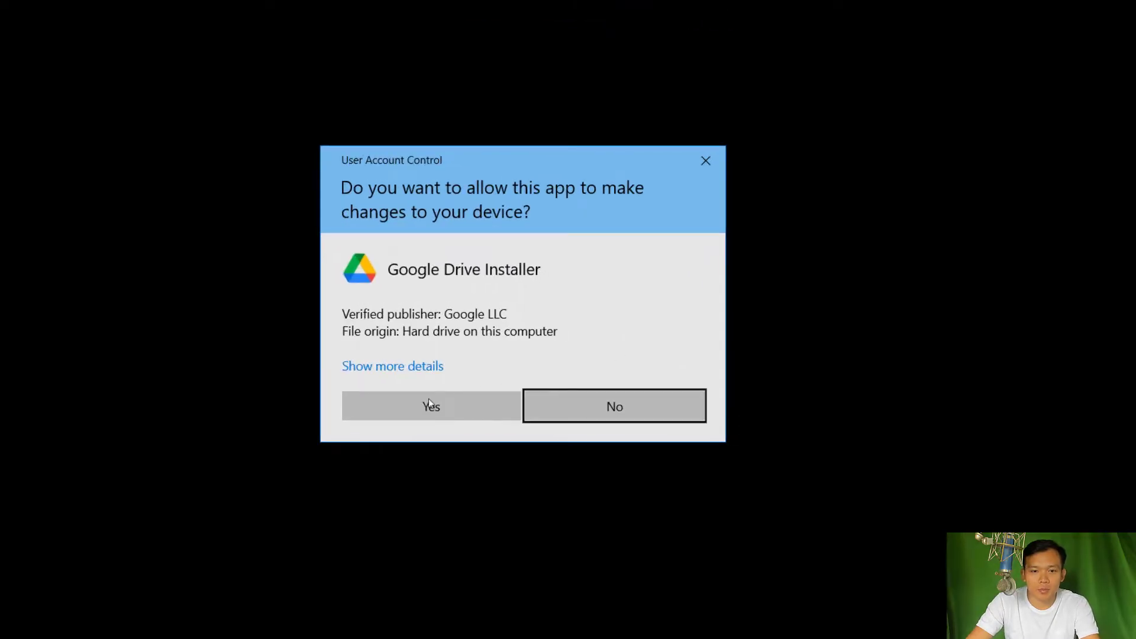
click(431, 404)
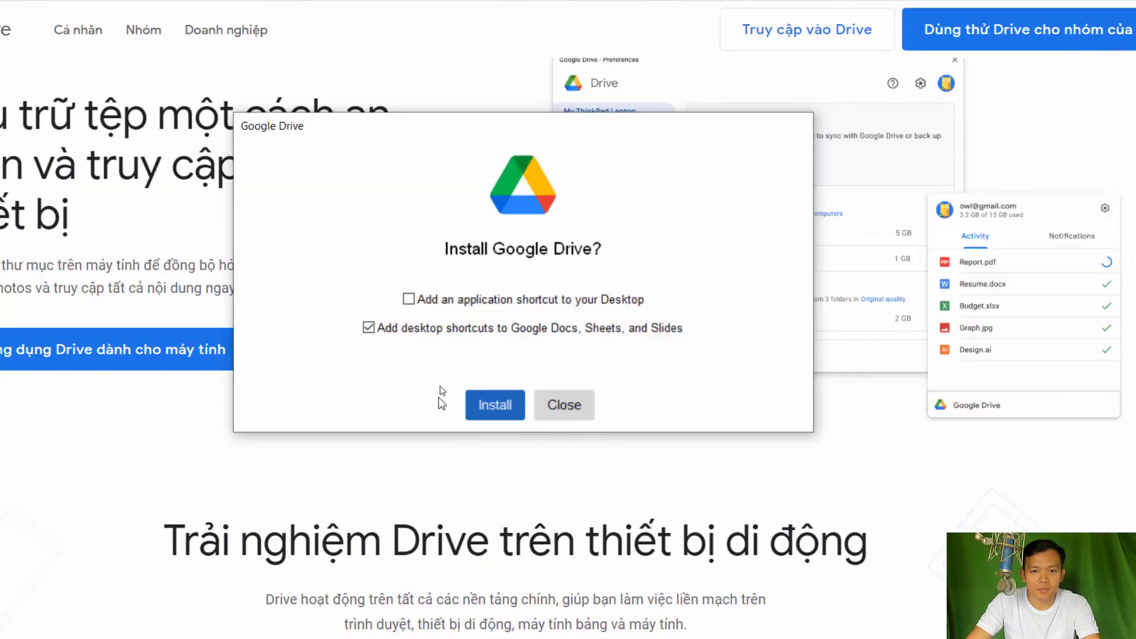
click(368, 328)
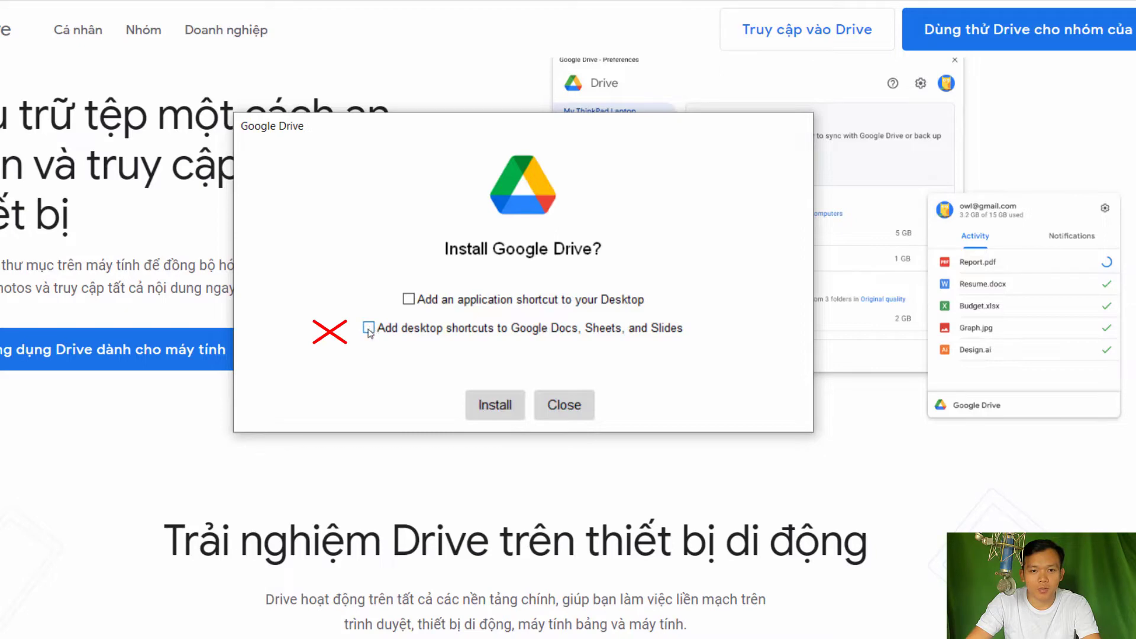
click(507, 407)
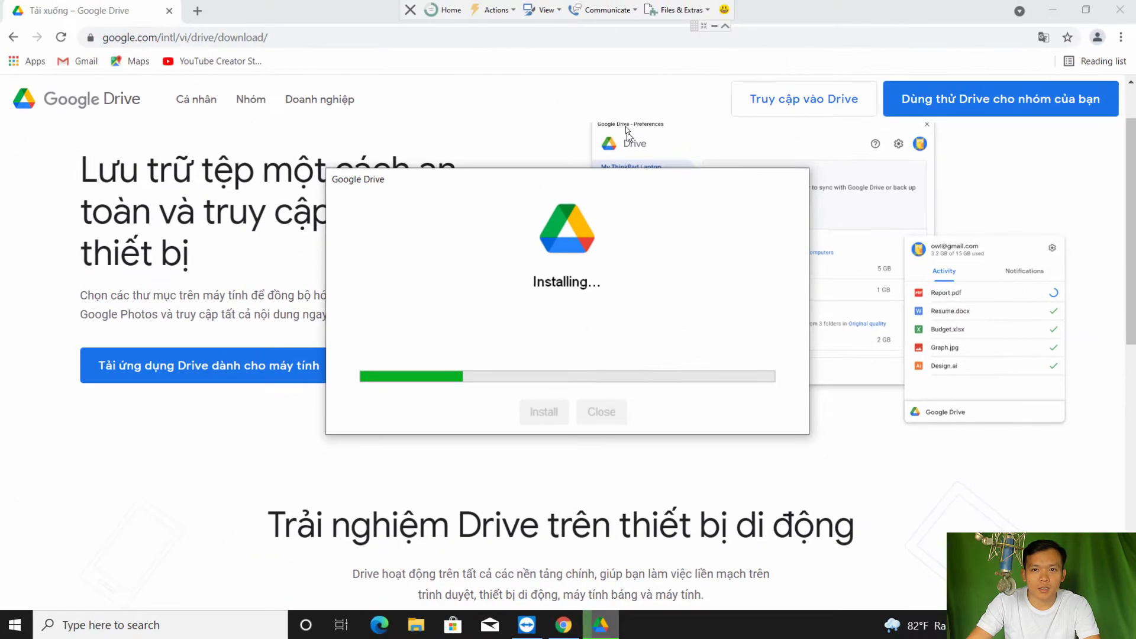
click(726, 28)
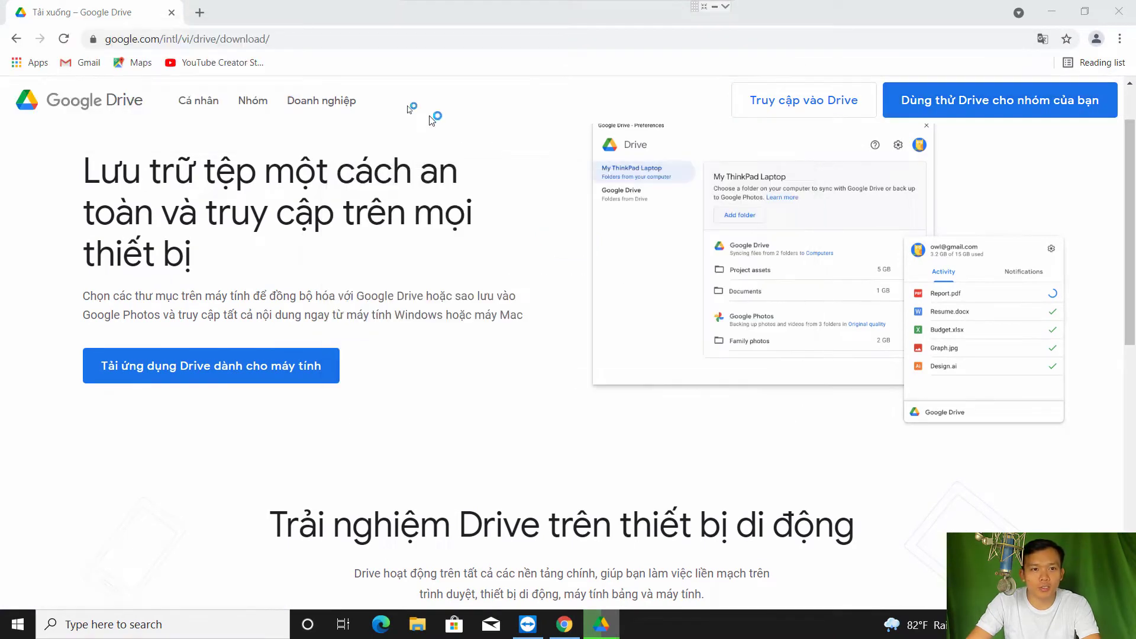
Search 'drive' and go from the Google Drive page to My Drive
click(265, 37)
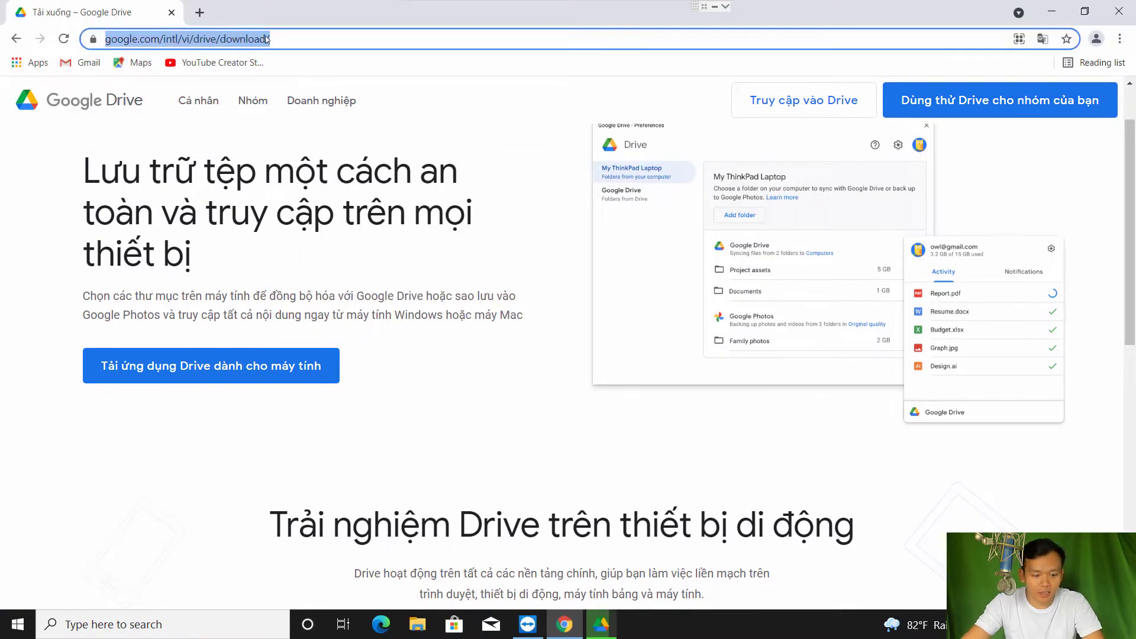
text(dro)
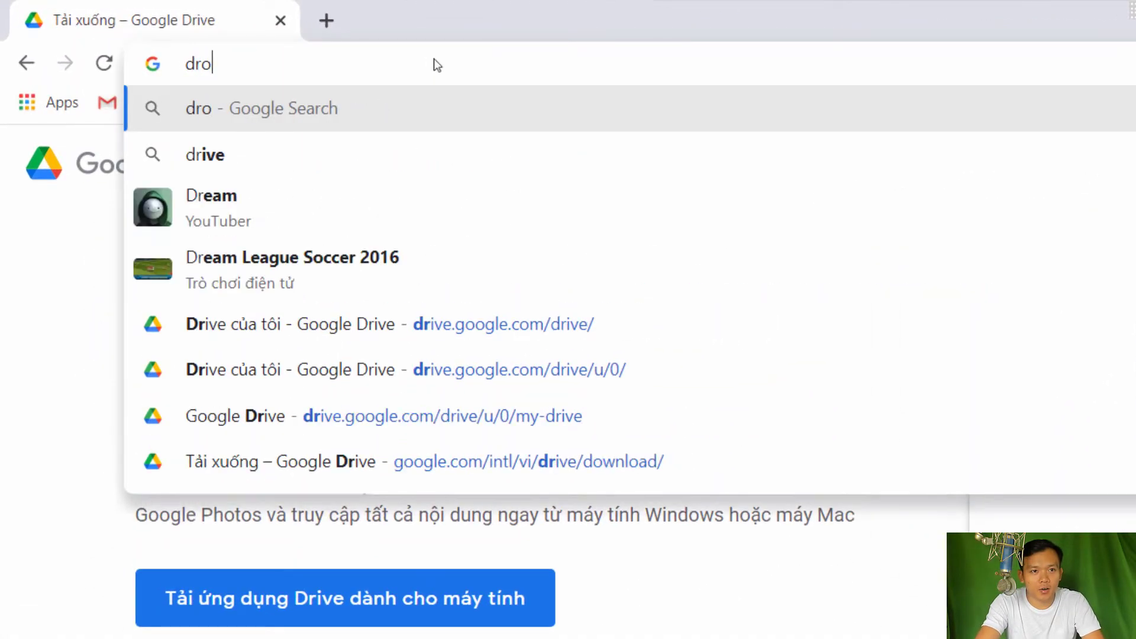
text(ve)
key(BackSpace)
key(BackSpace)
key(BackSpace)
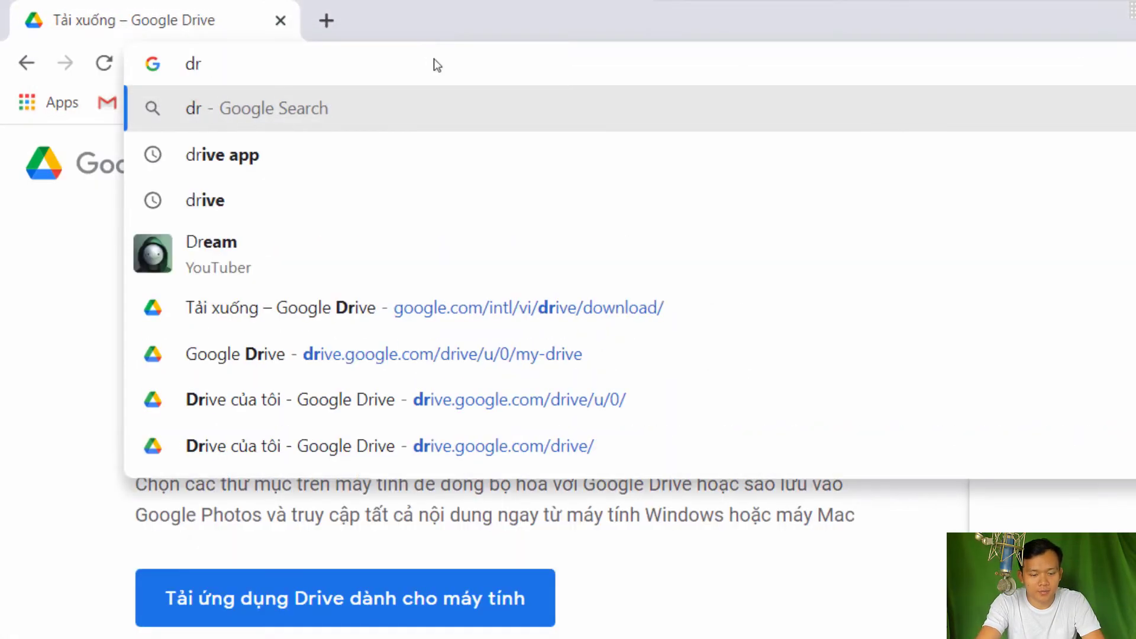
text(ive)
key(Return)
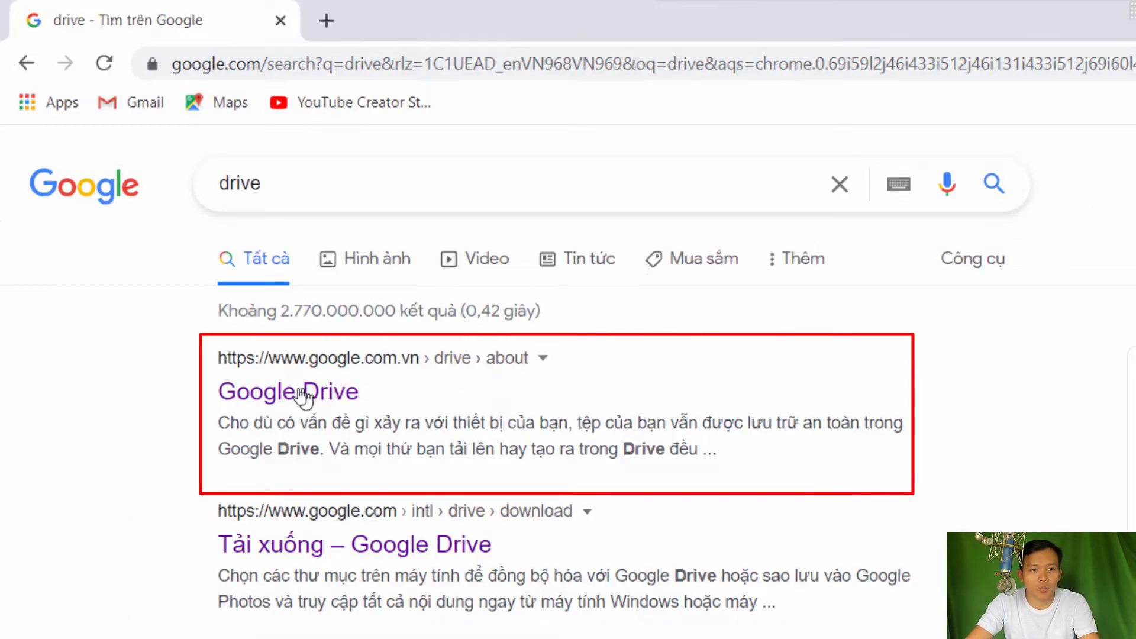
click(301, 393)
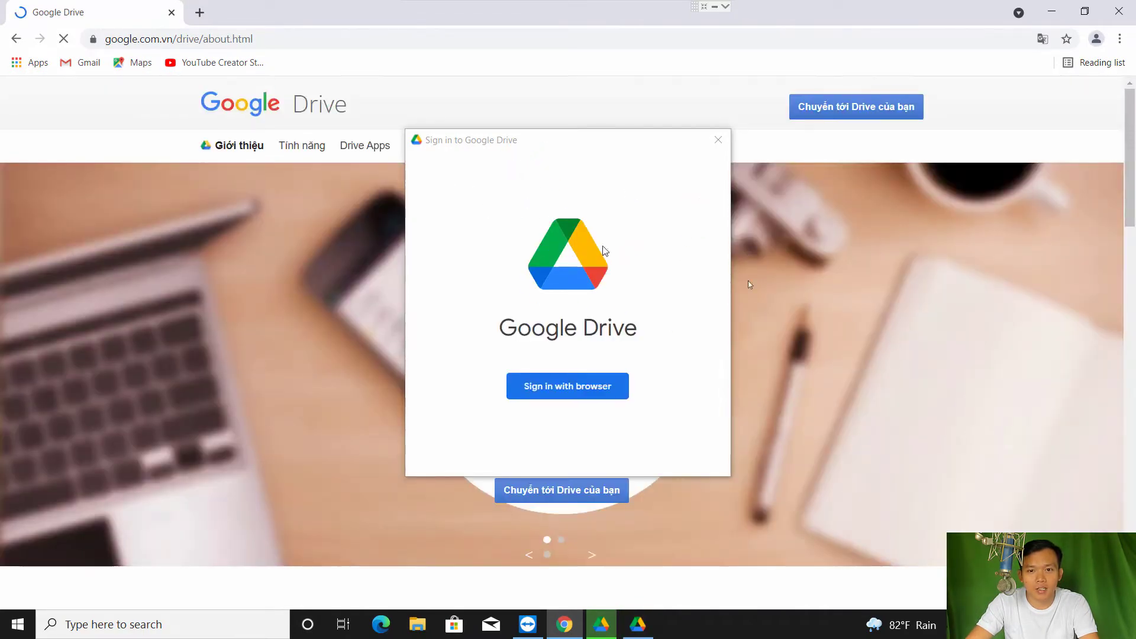
click(861, 110)
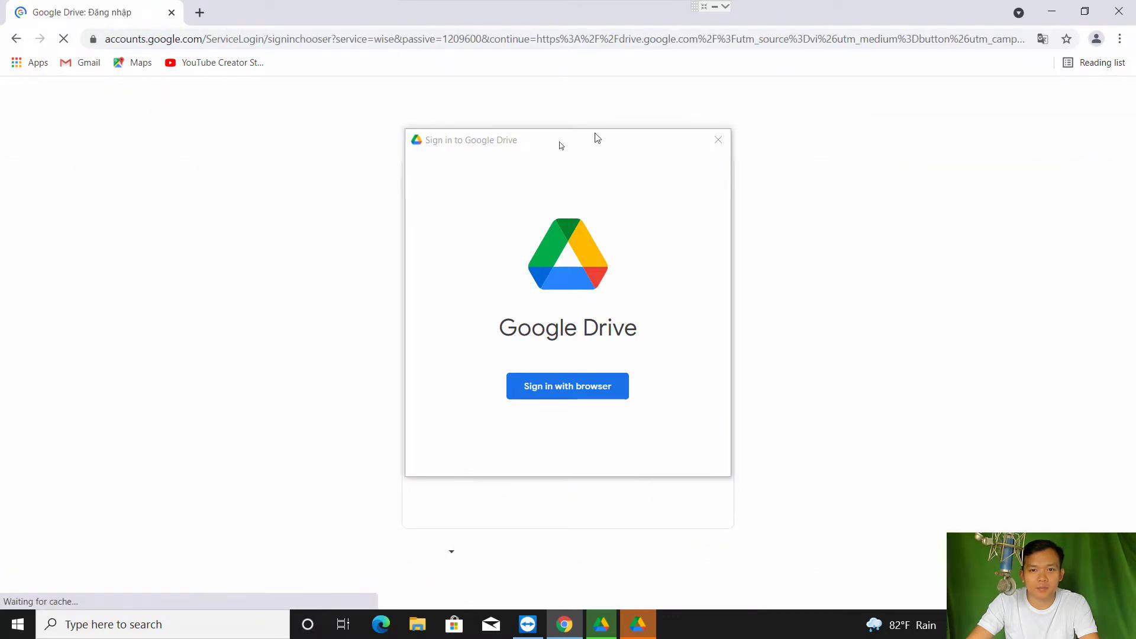
Sign in with the Google account and its password, then scroll through My Drive's files
drag(565, 146, 970, 176)
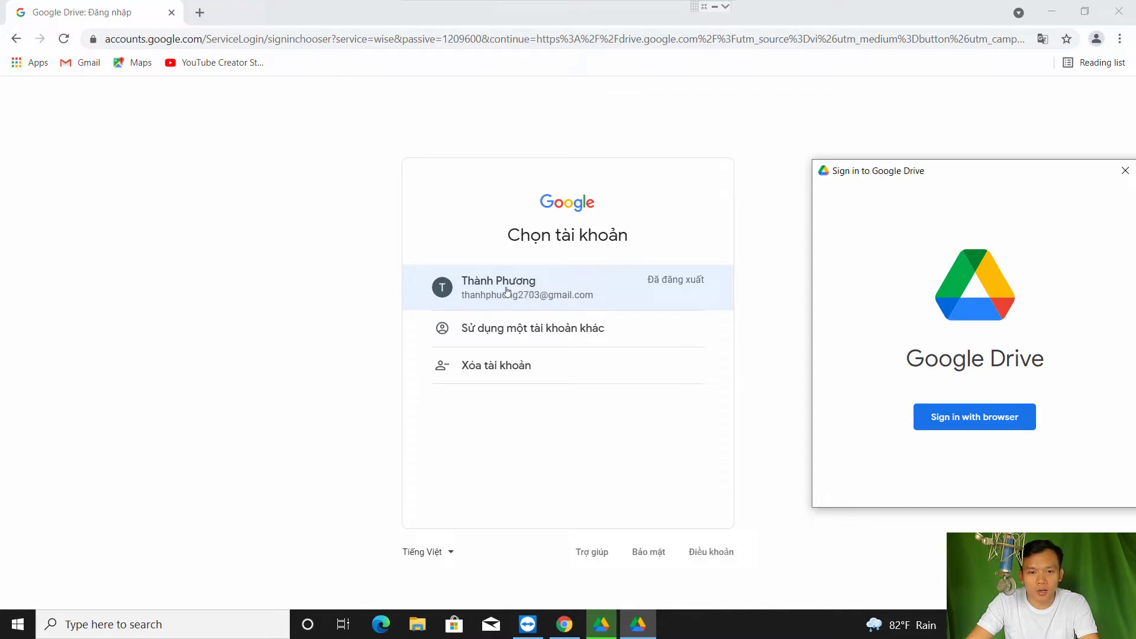
click(534, 291)
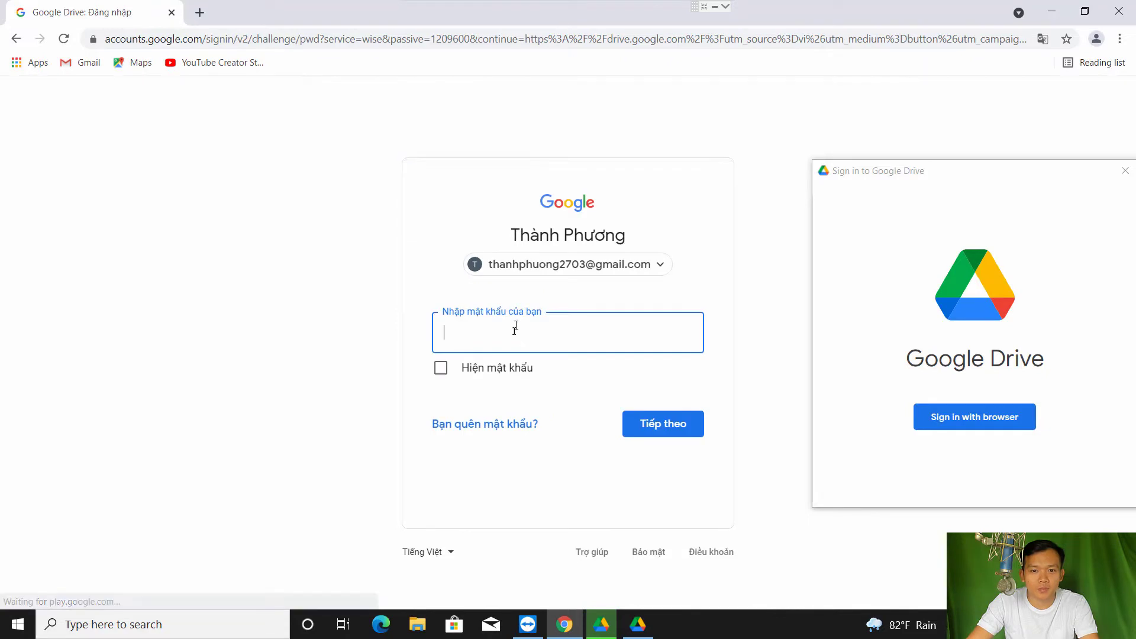
text(********)
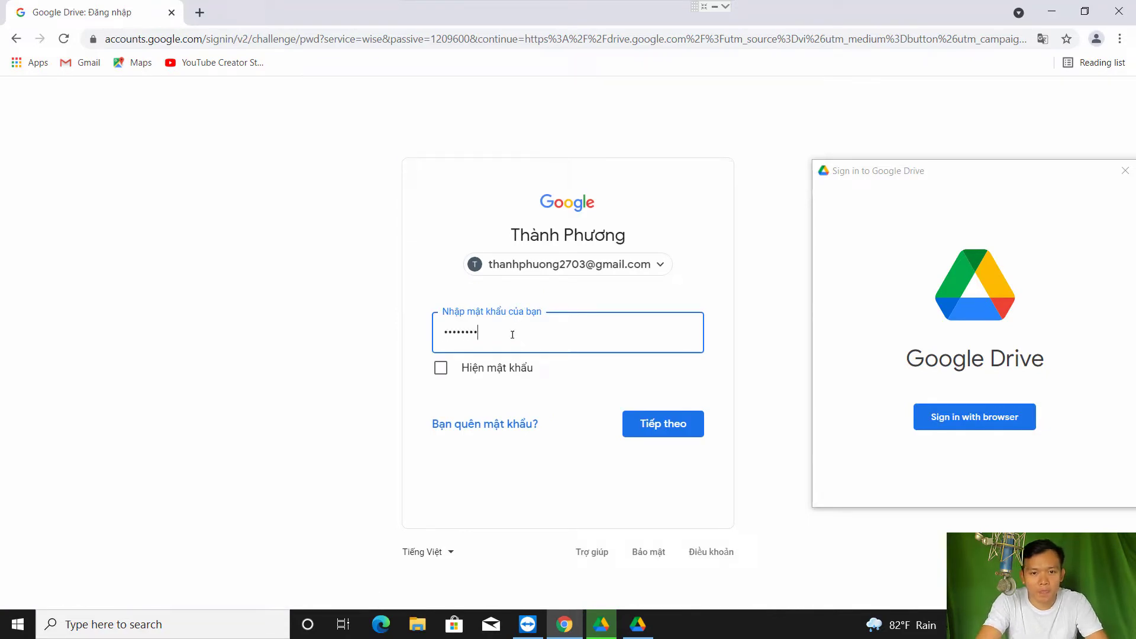
key(Return)
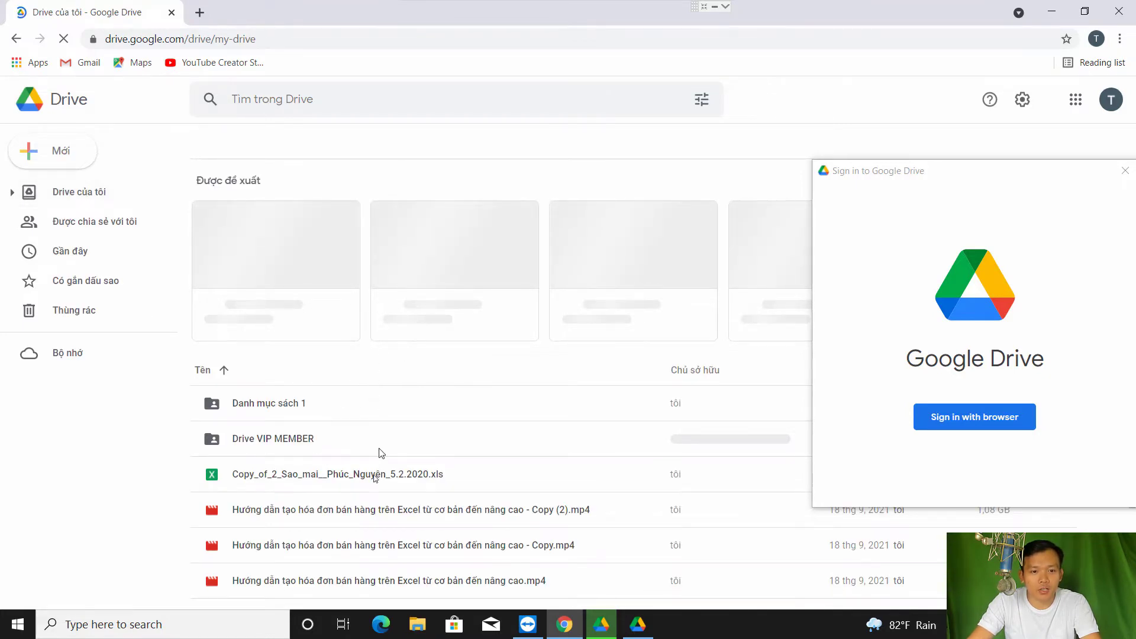
scroll(378, 453, down, 2)
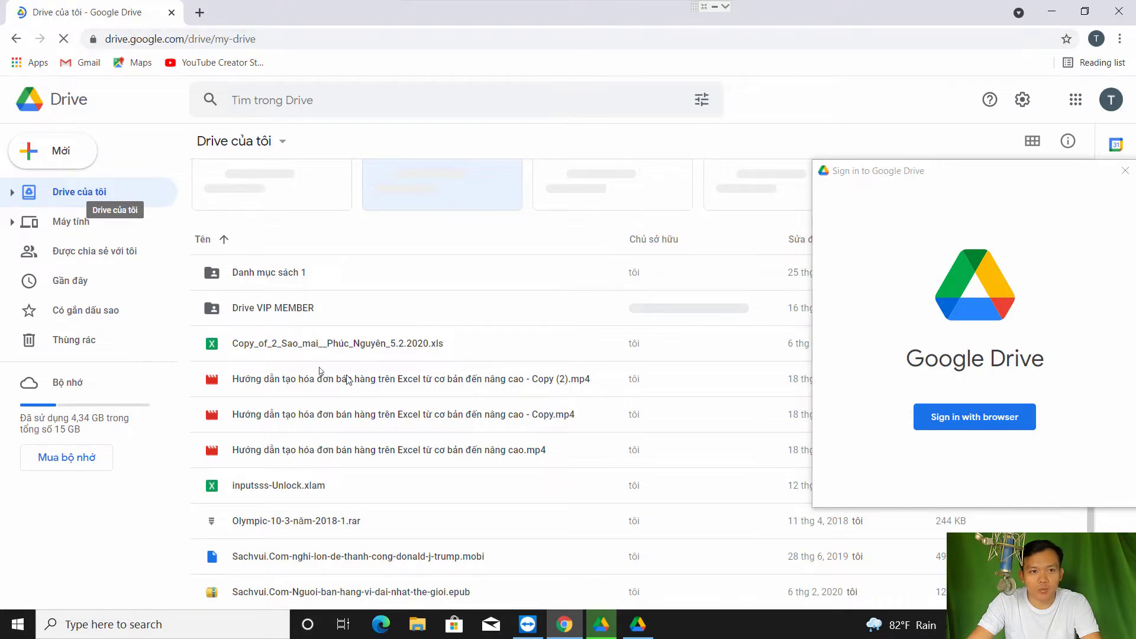
Close the finished installer and sign Drive for desktop in to the Google account via the browser
click(1058, 13)
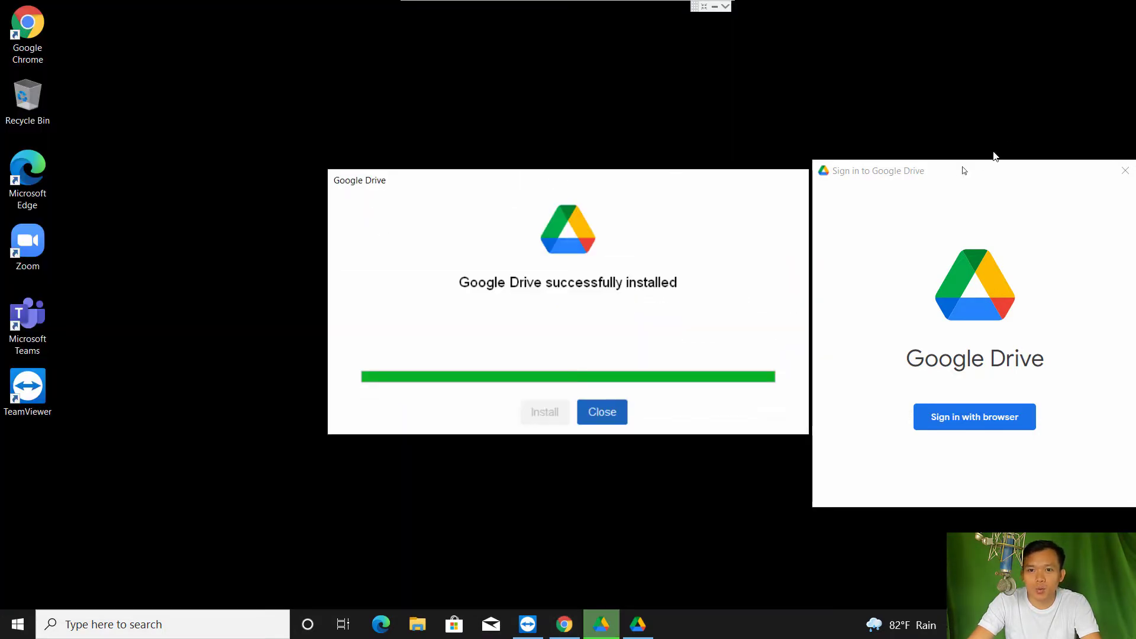
drag(942, 171, 512, 153)
click(602, 412)
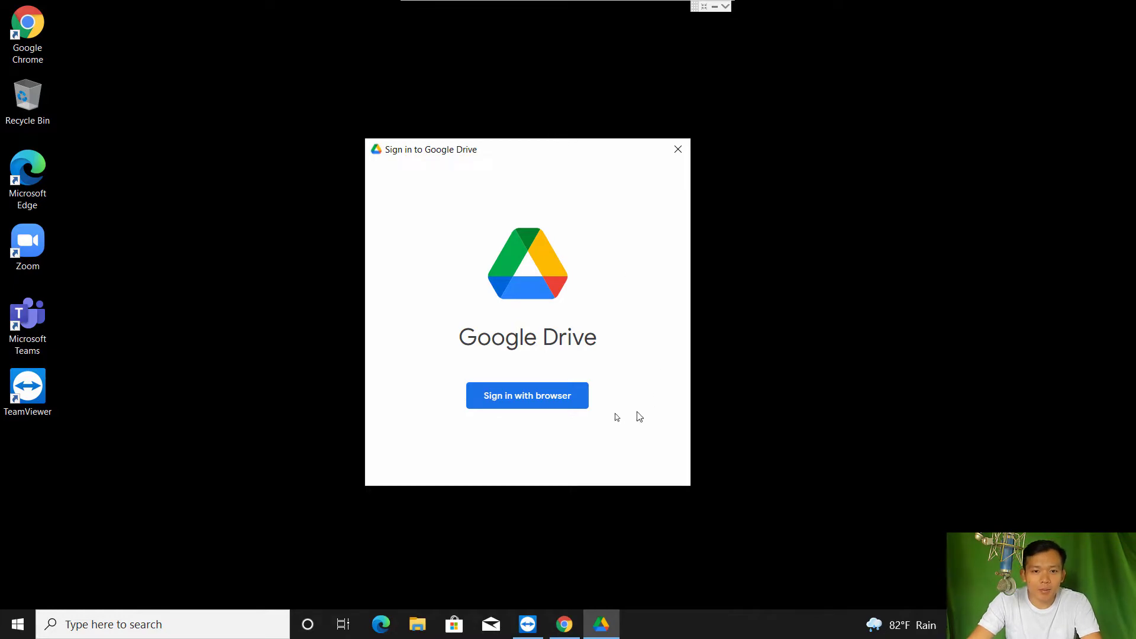
click(519, 401)
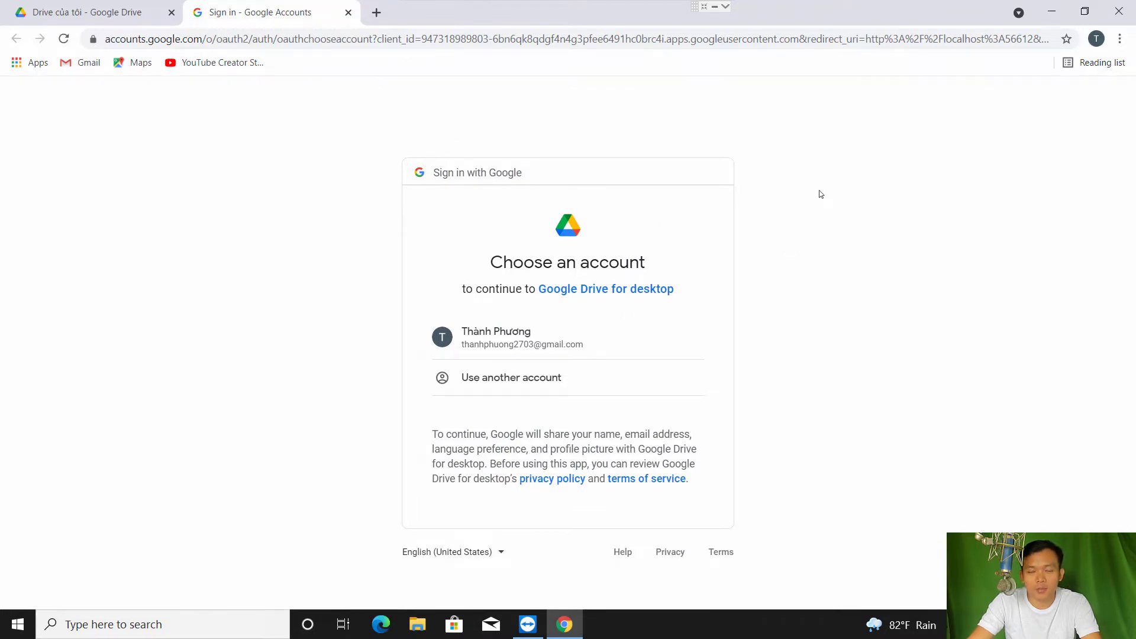
click(523, 336)
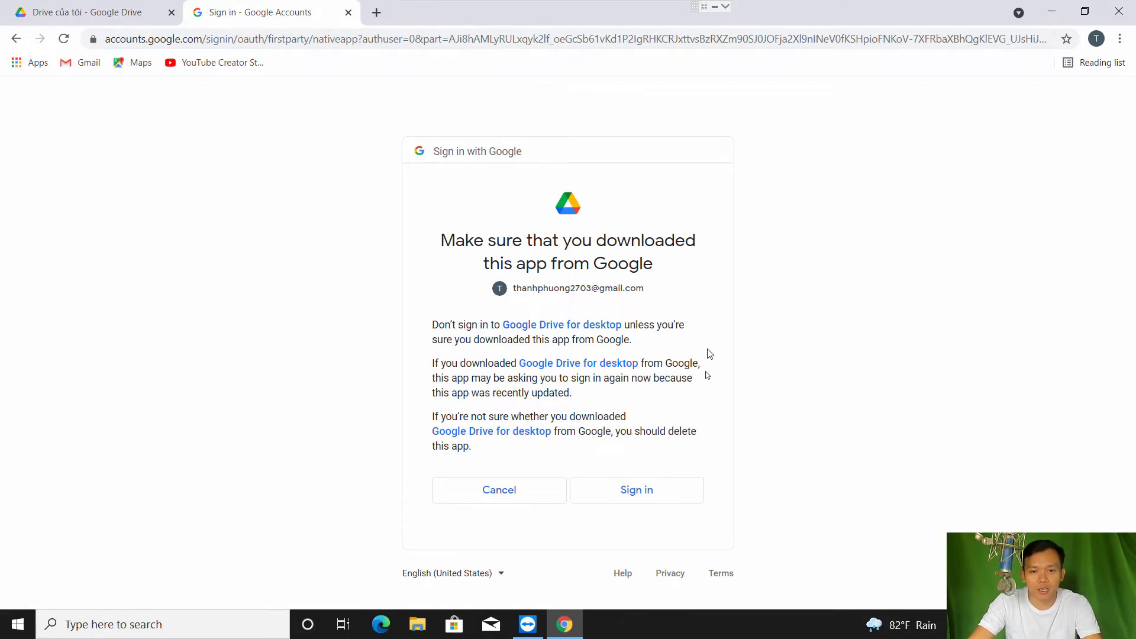
click(632, 491)
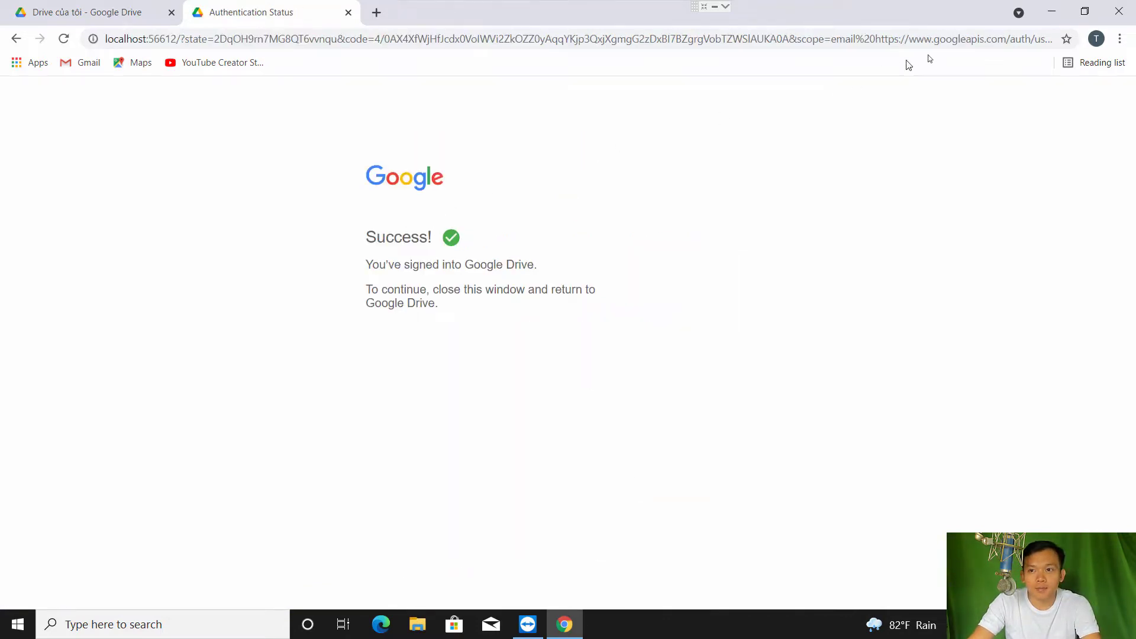
click(1054, 13)
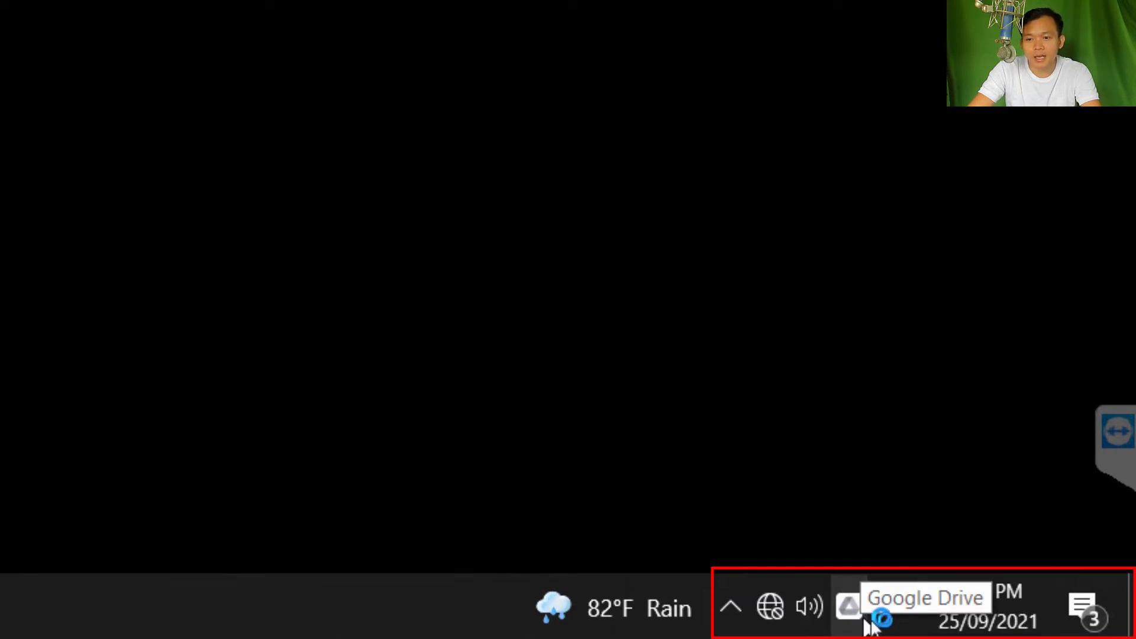
Open This PC in a maximized File Explorer to see Google Drive (G:), 10.6 GB free of 15.0 GB
click(858, 617)
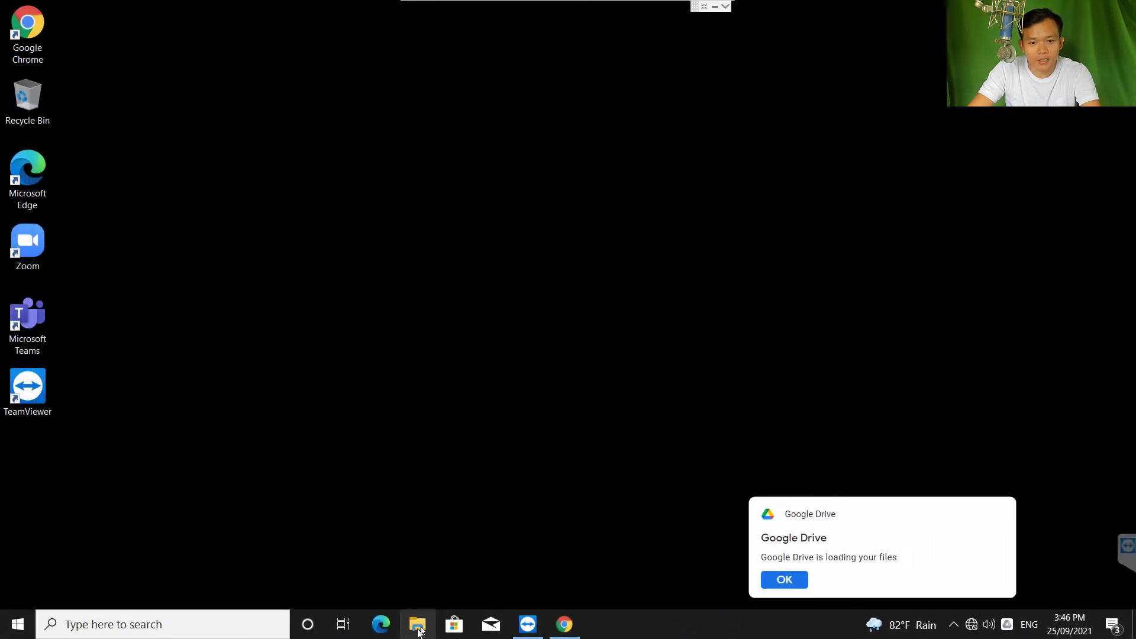
click(418, 625)
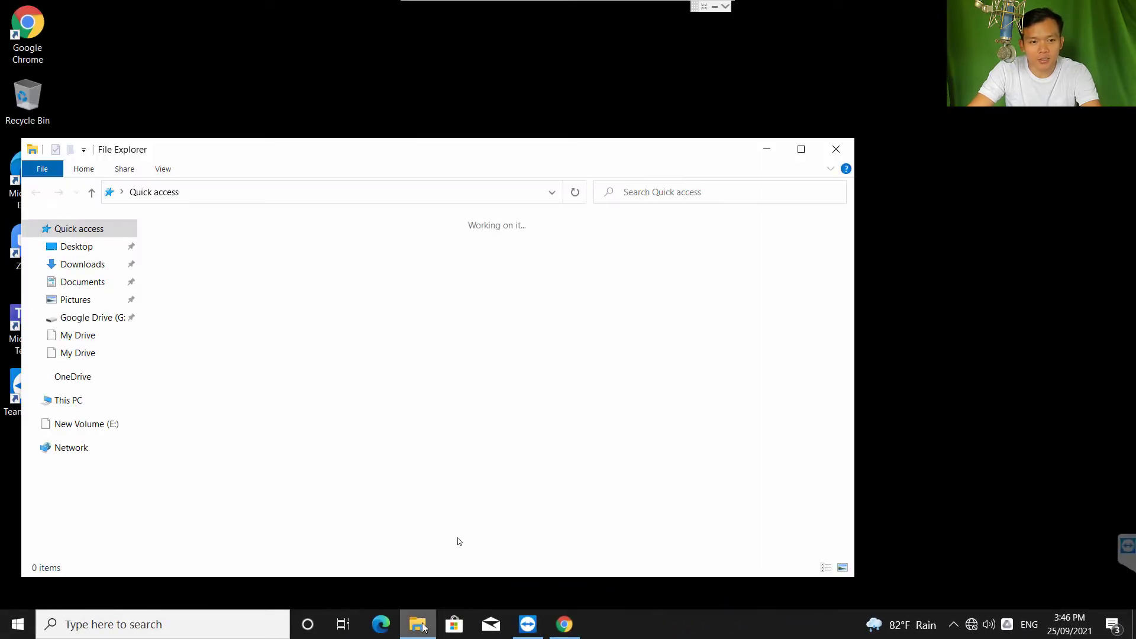
double_click(657, 148)
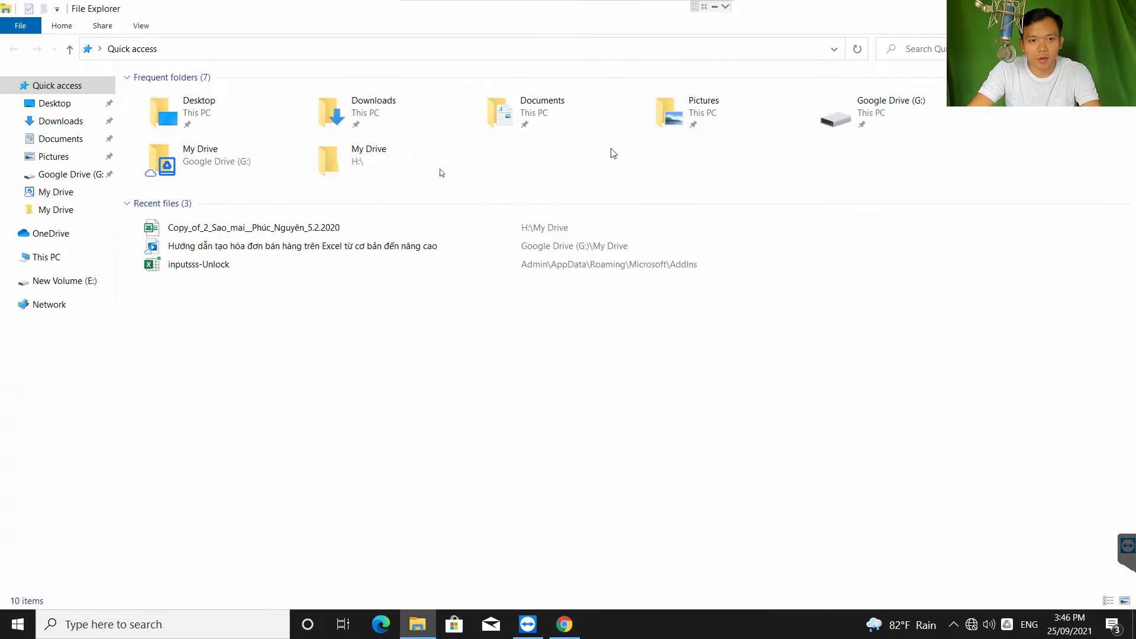
click(53, 261)
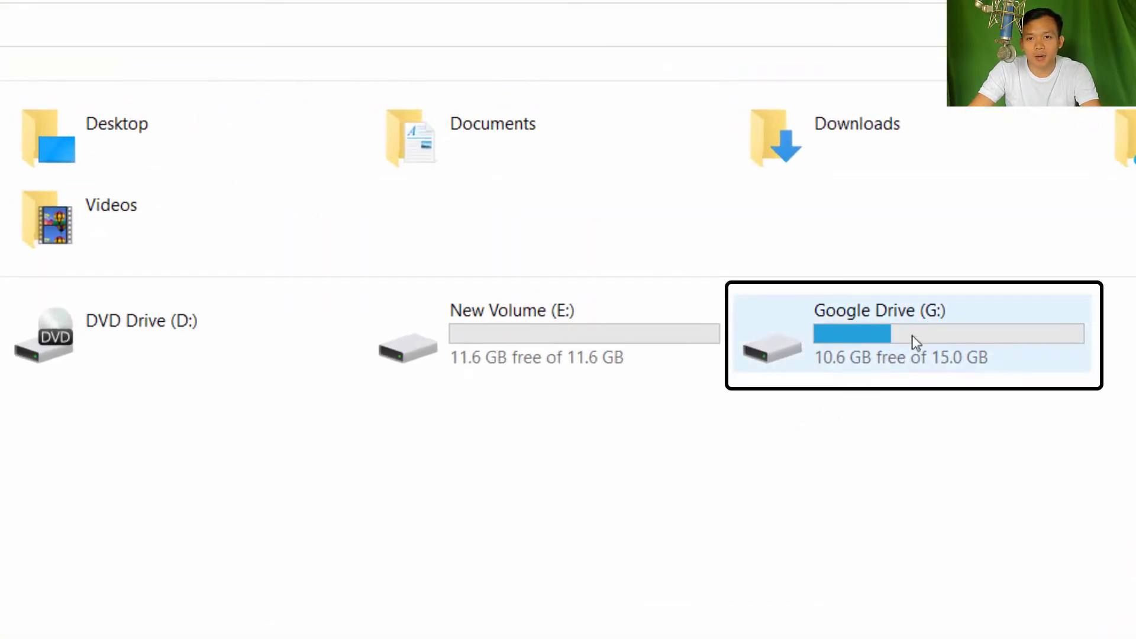
mouse_move(910, 328)
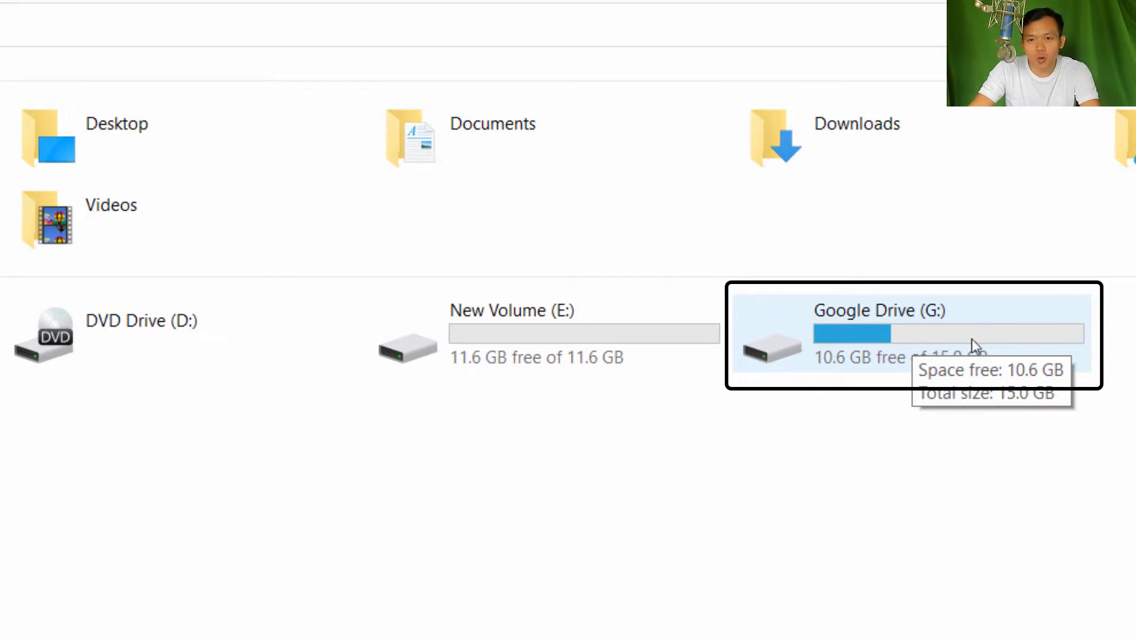
click(906, 338)
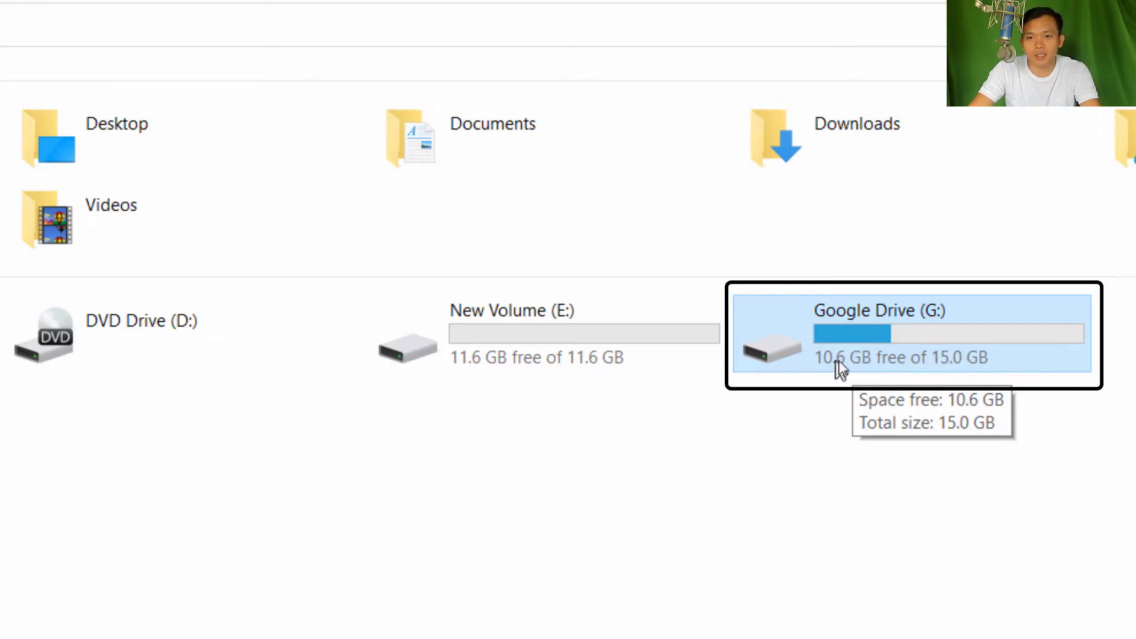
click(911, 560)
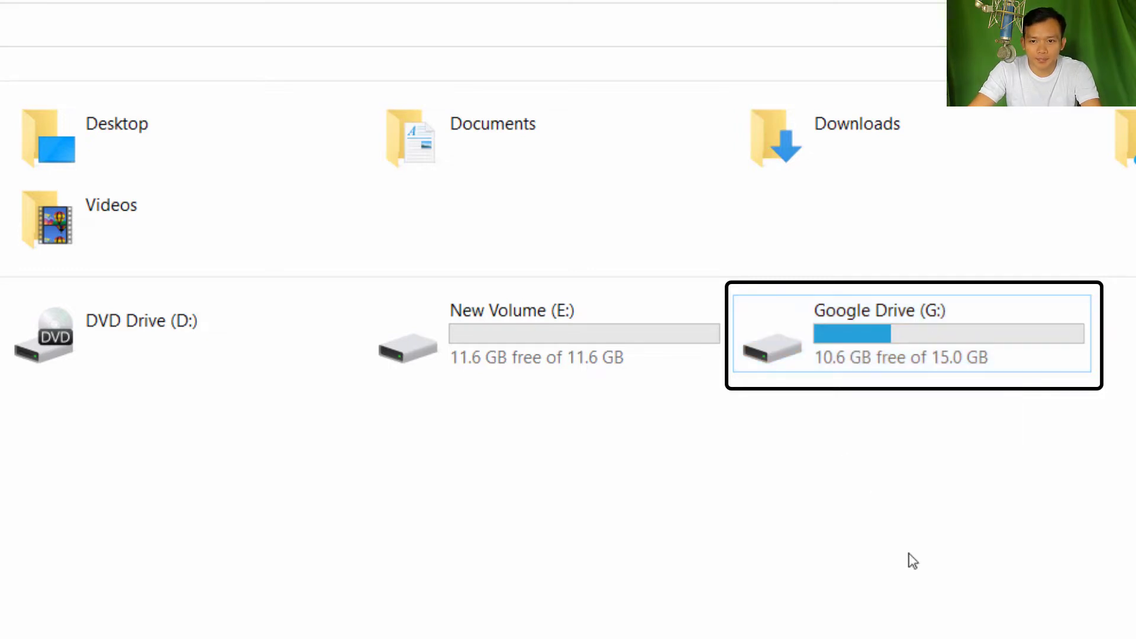
mouse_move(888, 337)
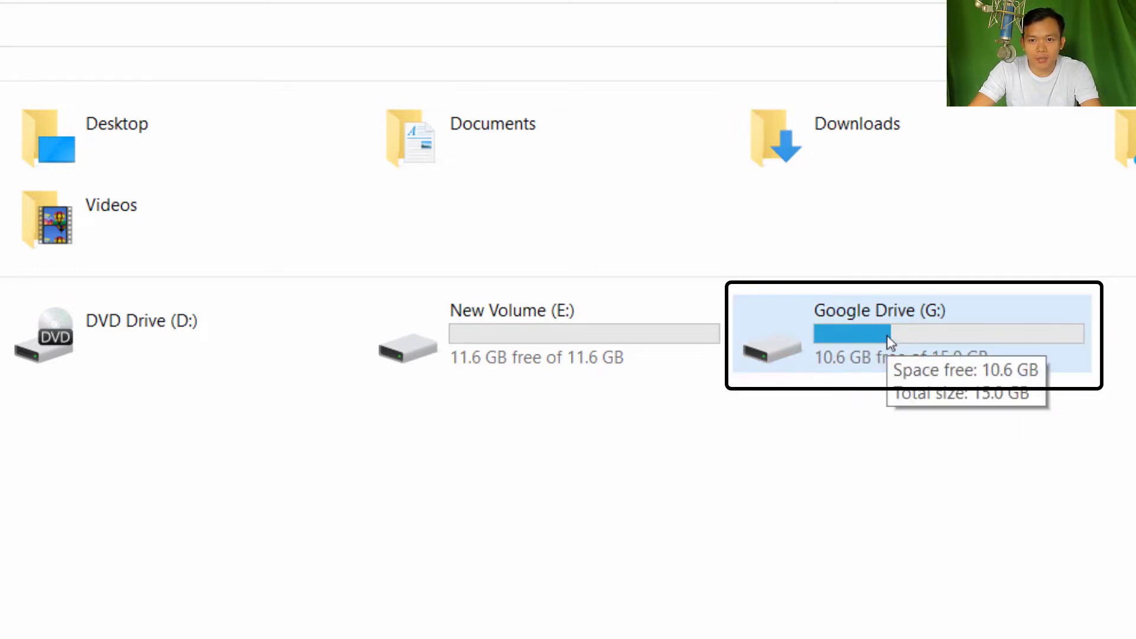
Open G:\My Drive and create a new Excel worksheet named 'Hoa don ban hang'
double_click(886, 335)
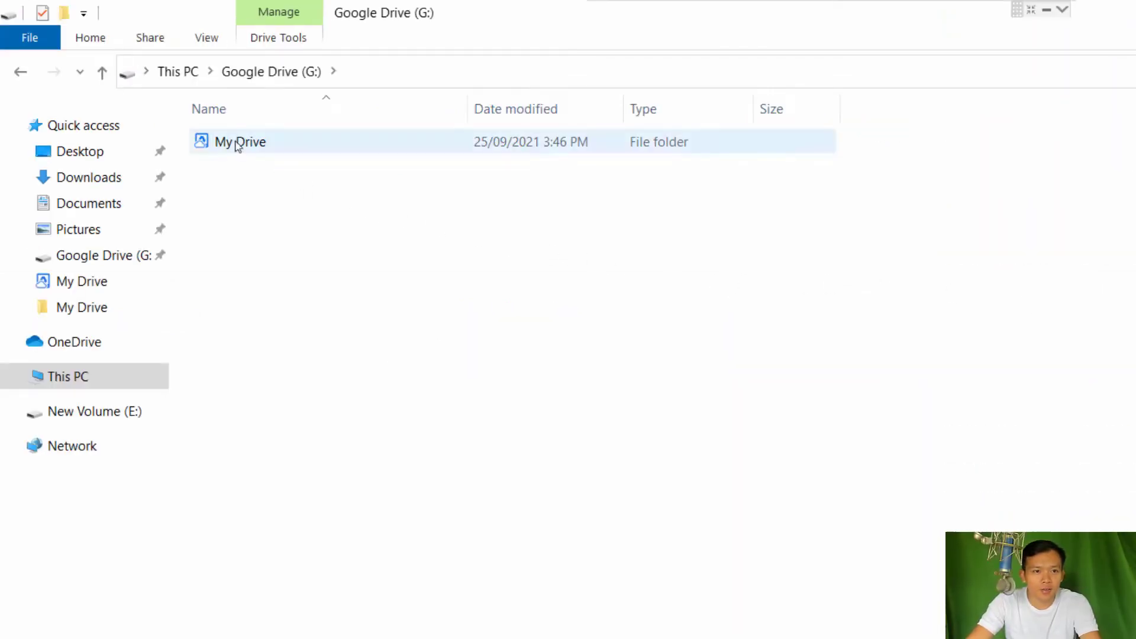
double_click(237, 145)
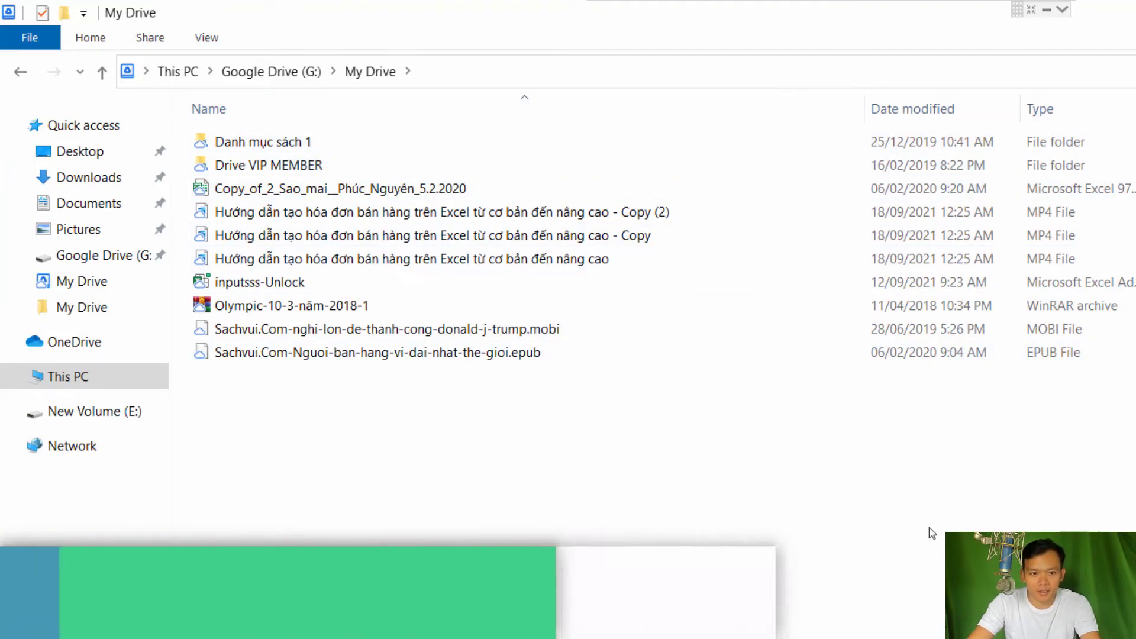
drag(754, 16, 1041, 127)
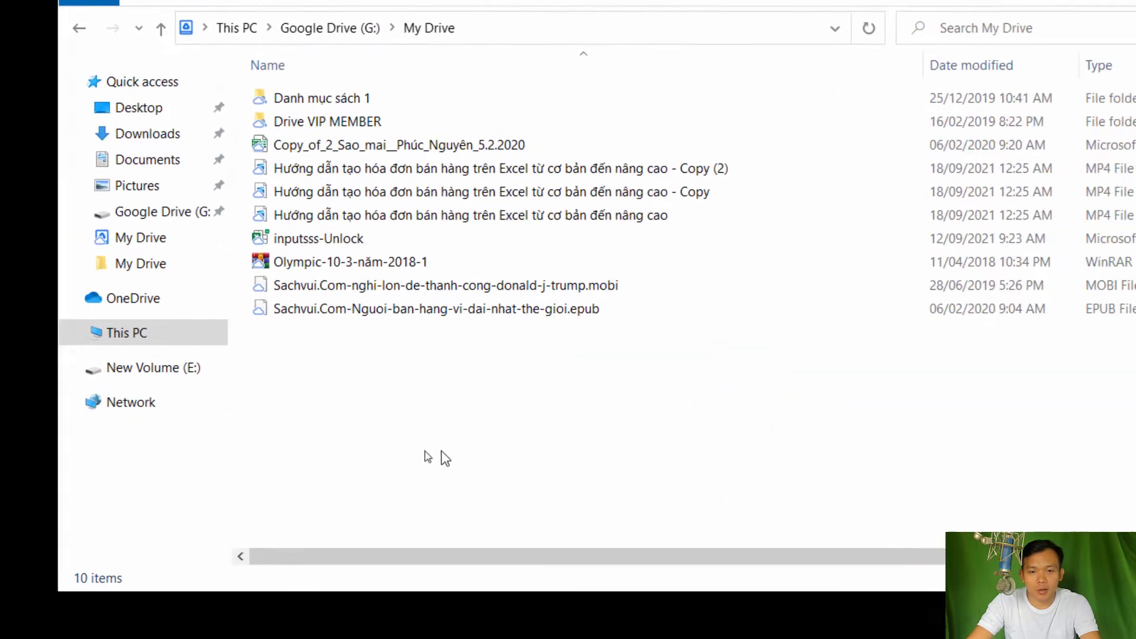
right_click(796, 607)
mouse_move(471, 363)
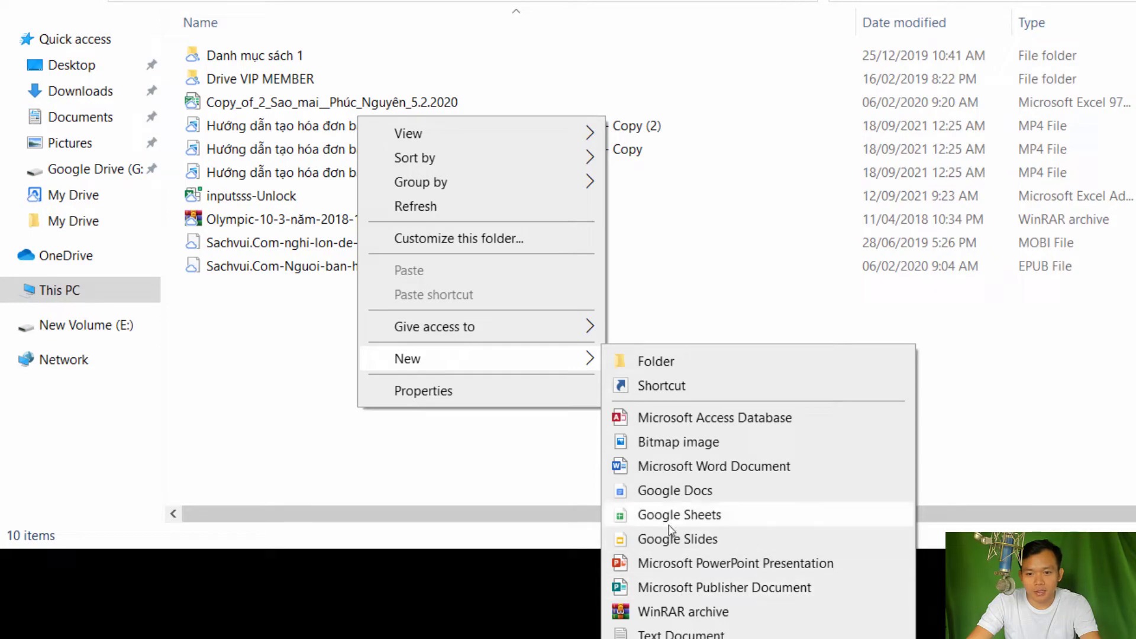
click(618, 516)
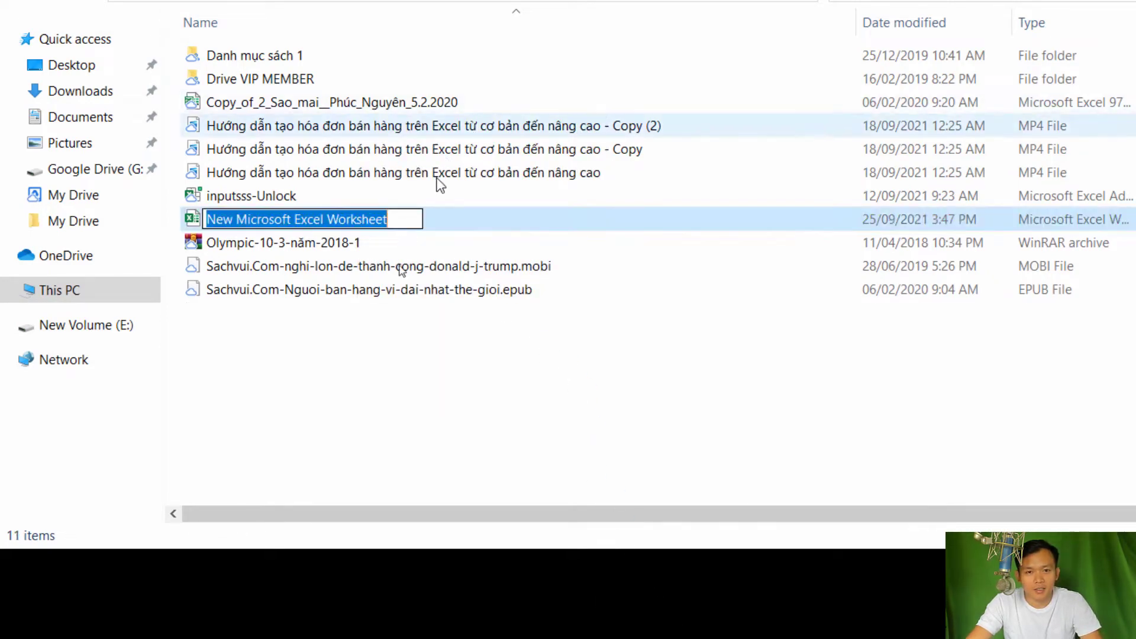
text(Hoa don ban hang)
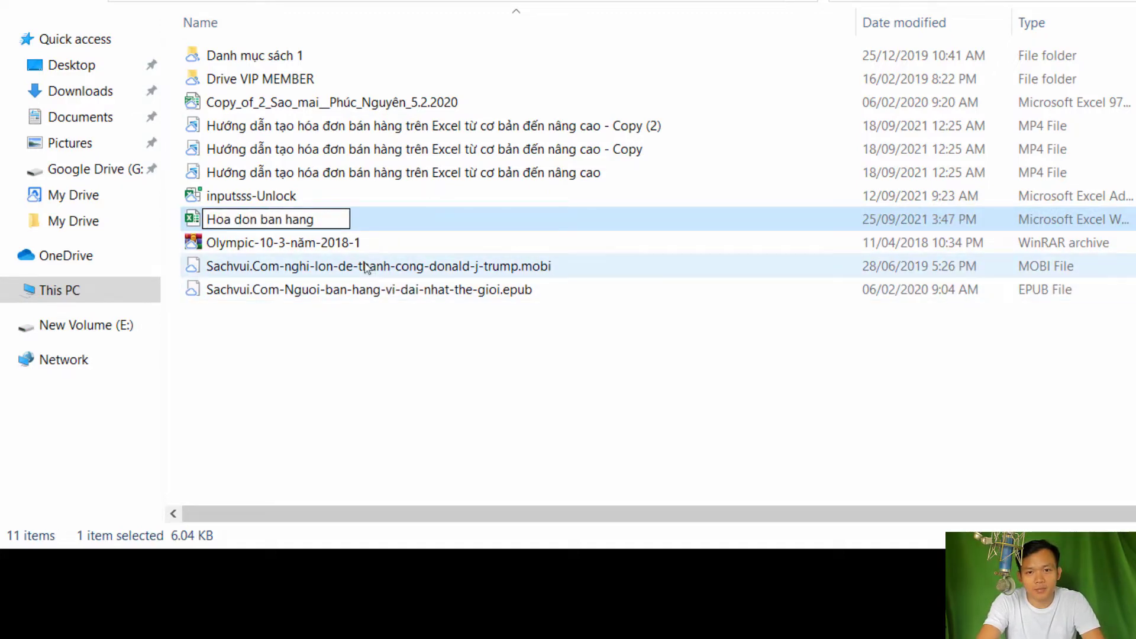
key(Return)
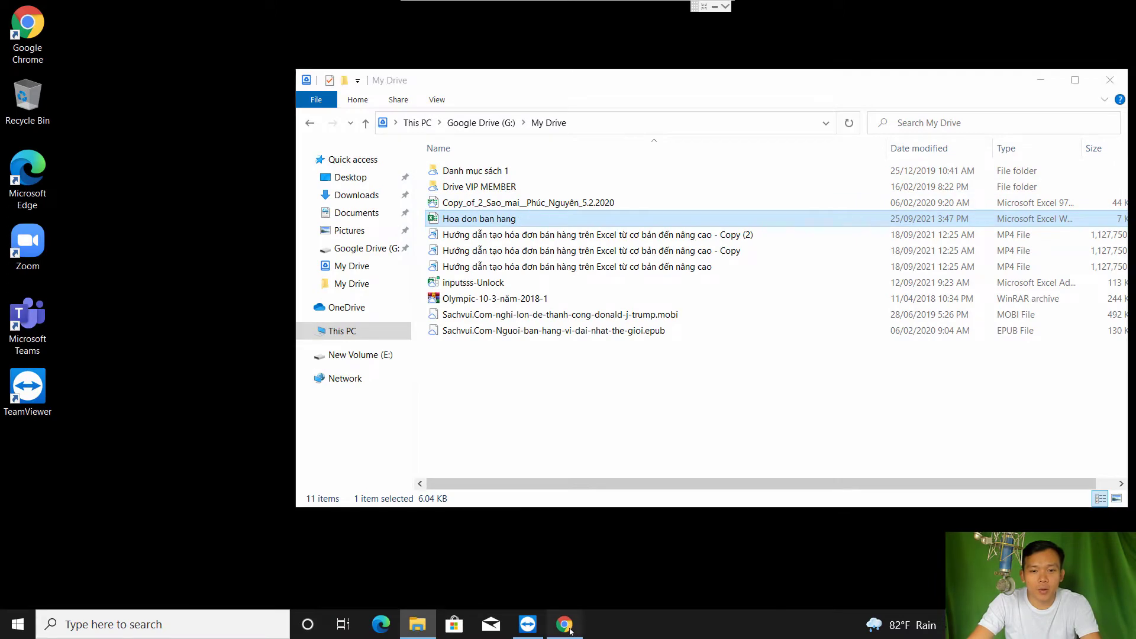
click(564, 624)
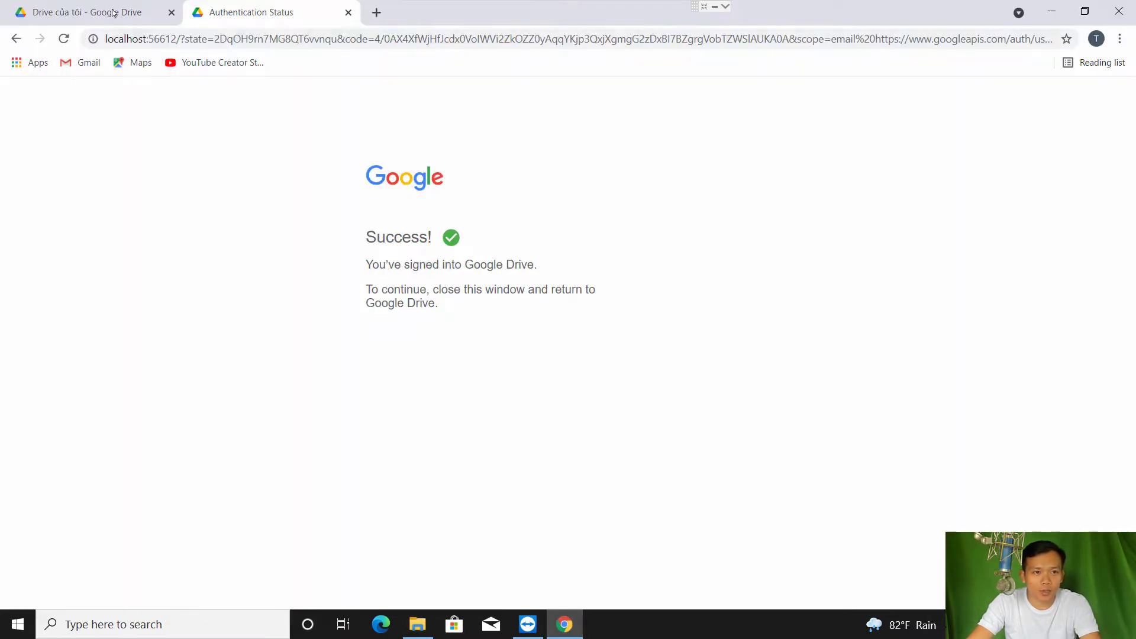
click(114, 13)
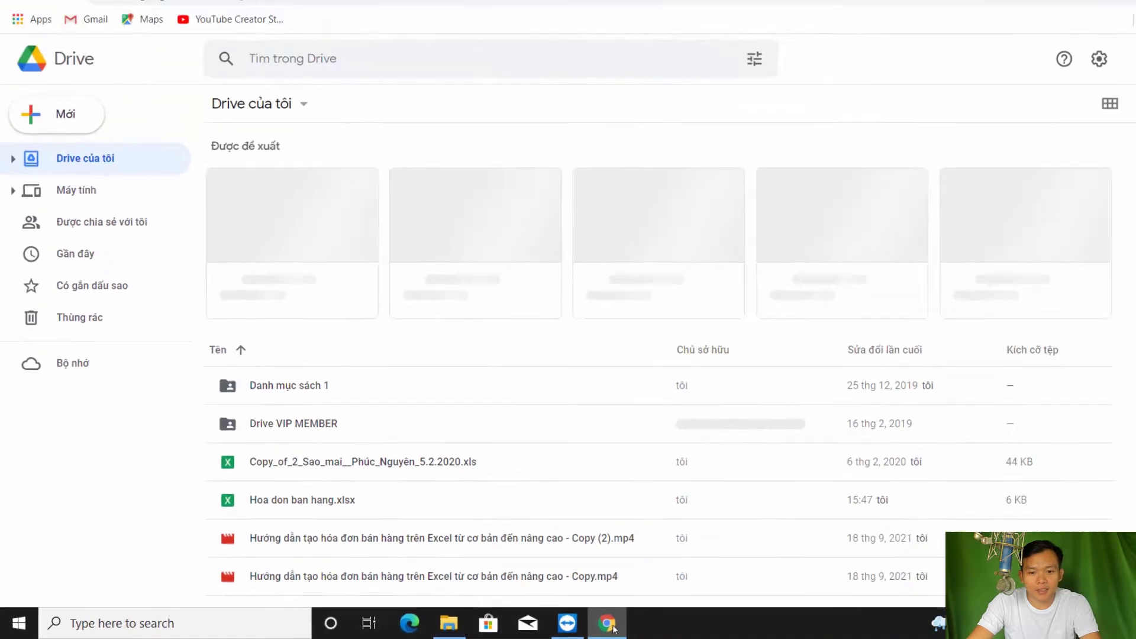
click(942, 616)
mouse_move(585, 385)
mouse_down()
mouse_move(521, 284)
mouse_move(524, 169)
mouse_up()
click(564, 624)
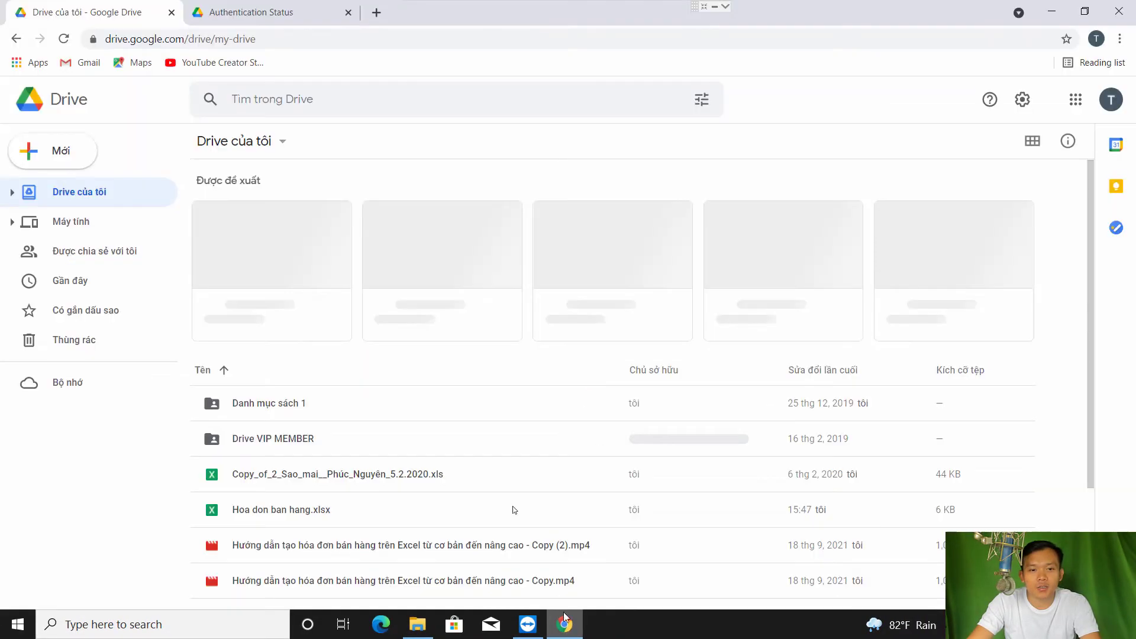
click(360, 492)
scroll(360, 491, down, 2)
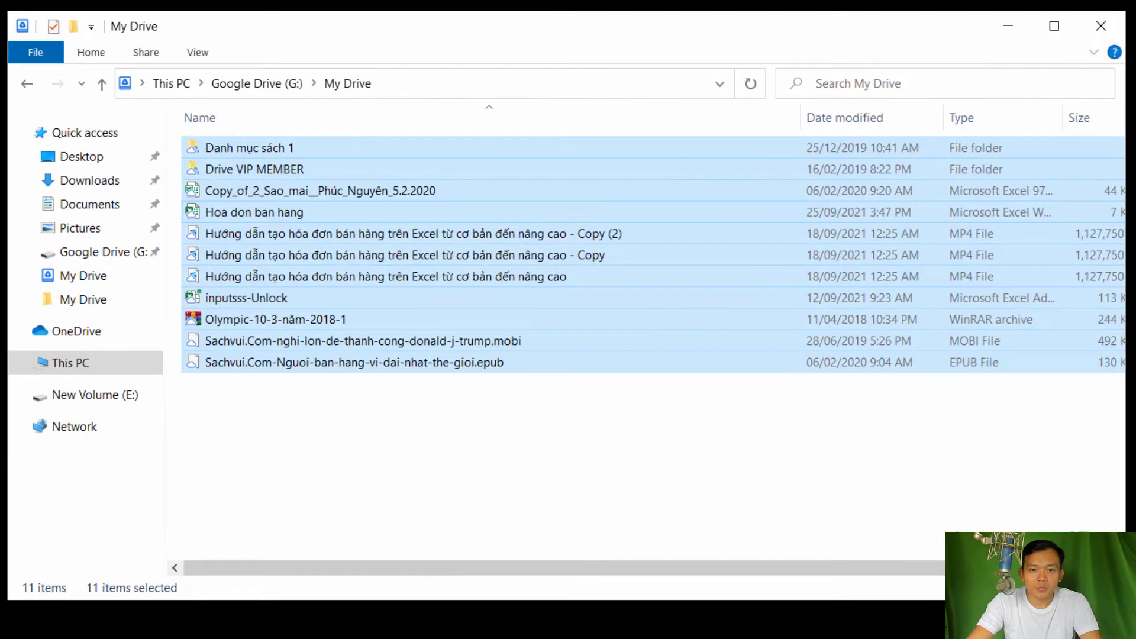
click(469, 467)
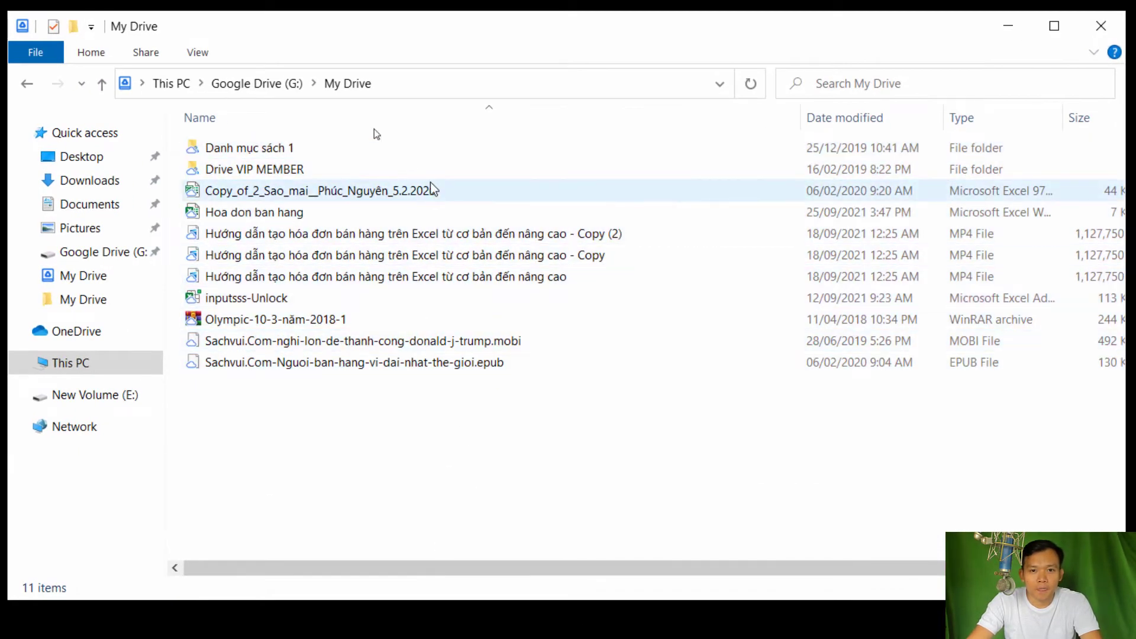
click(265, 83)
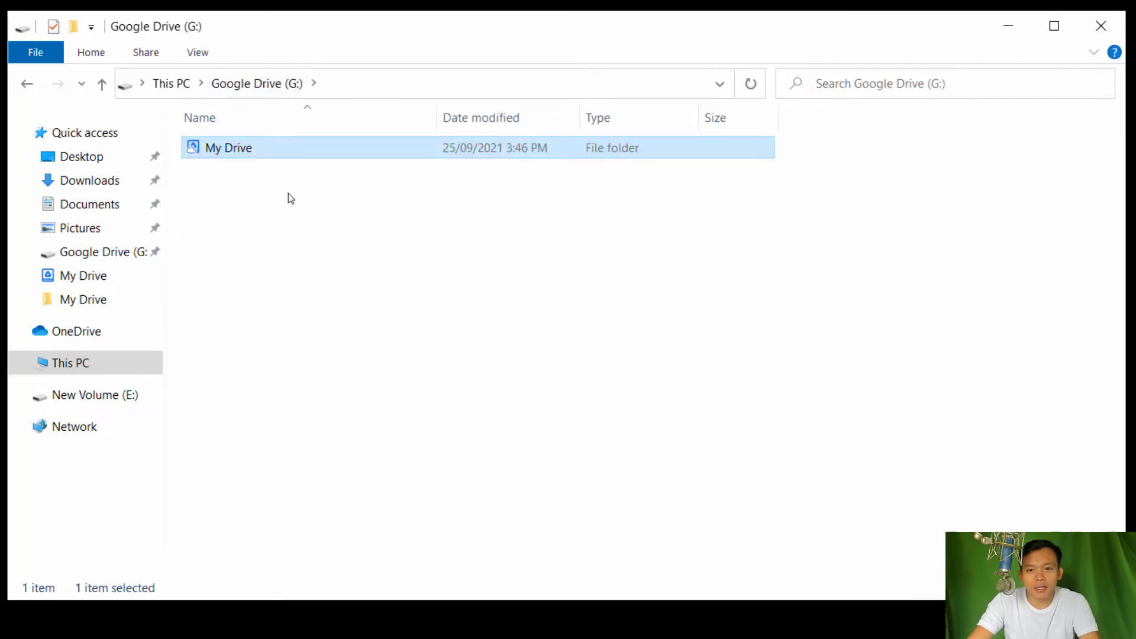
click(232, 148)
double_click(235, 148)
click(310, 150)
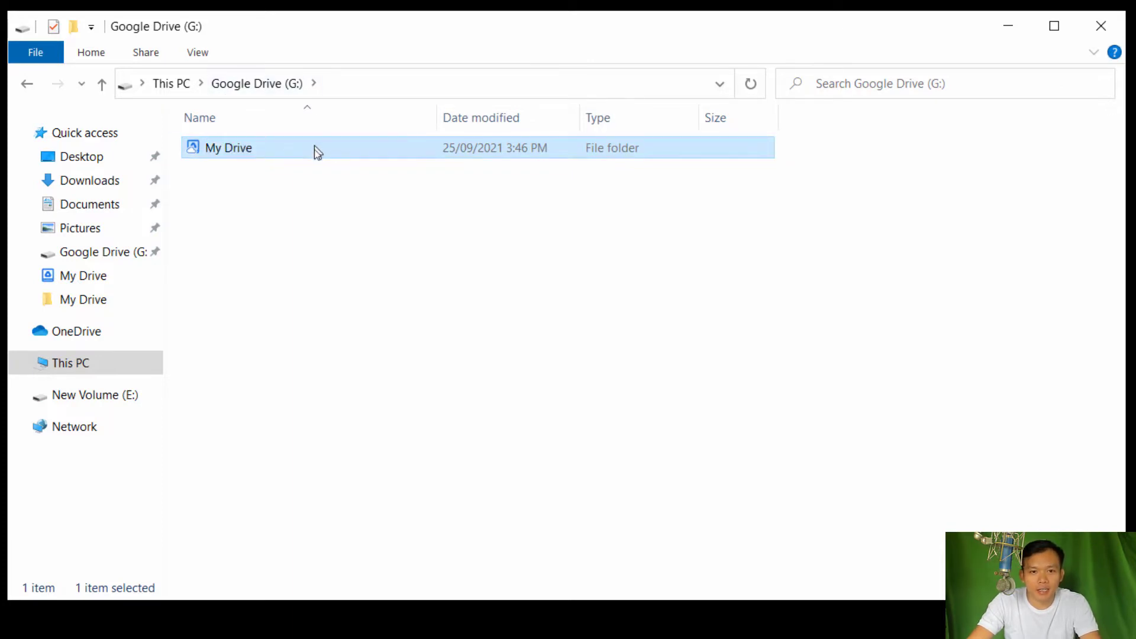
double_click(314, 149)
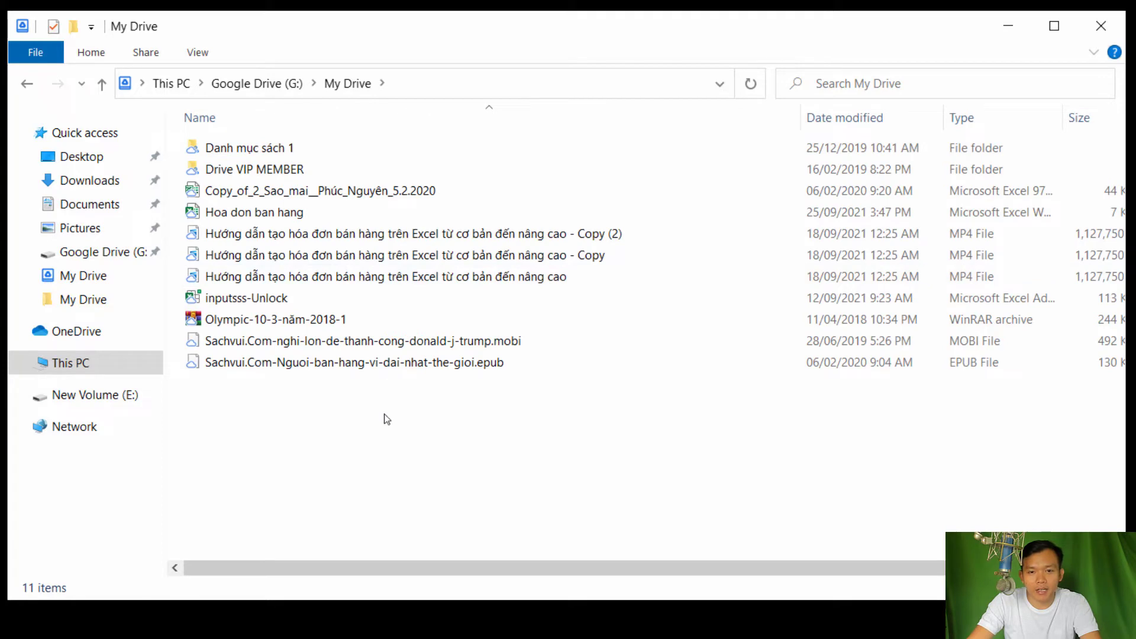
right_click(347, 441)
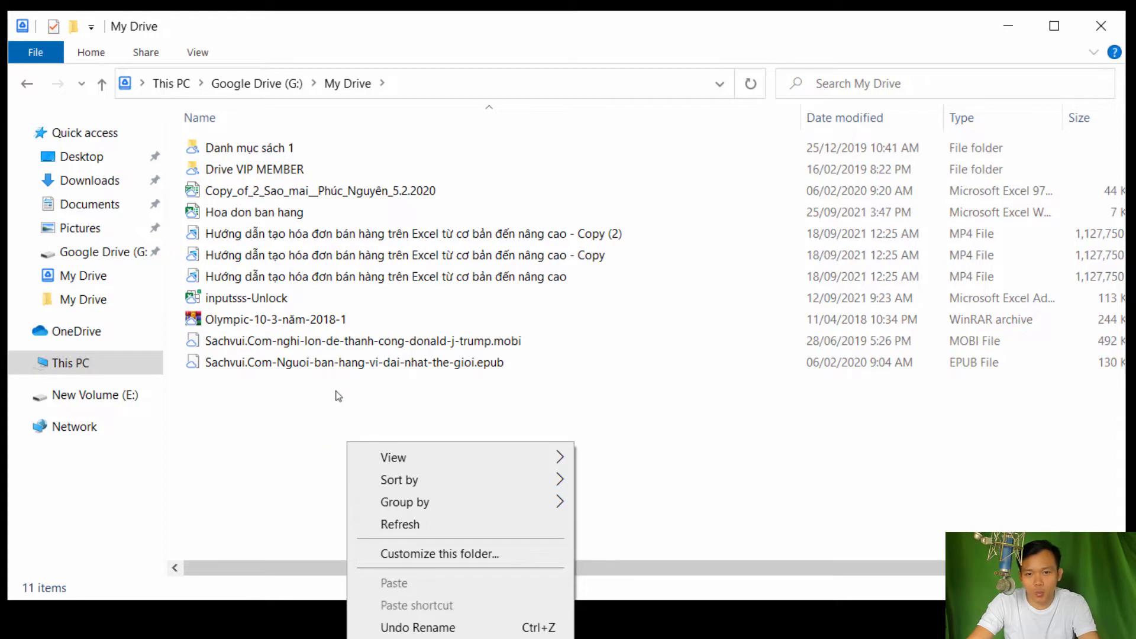
click(338, 372)
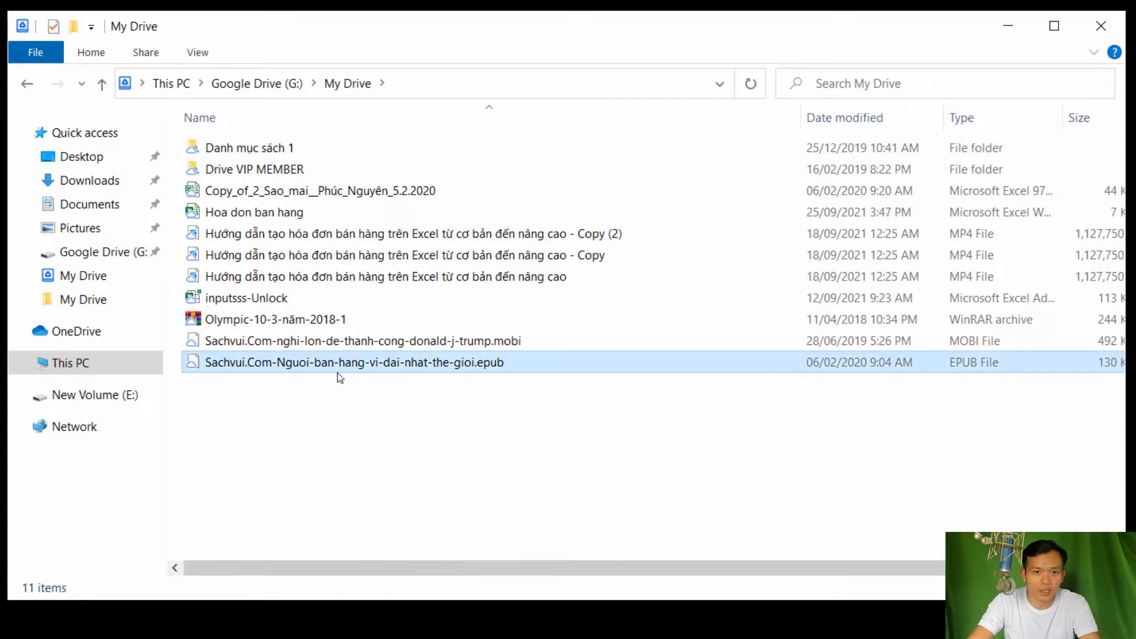
click(368, 415)
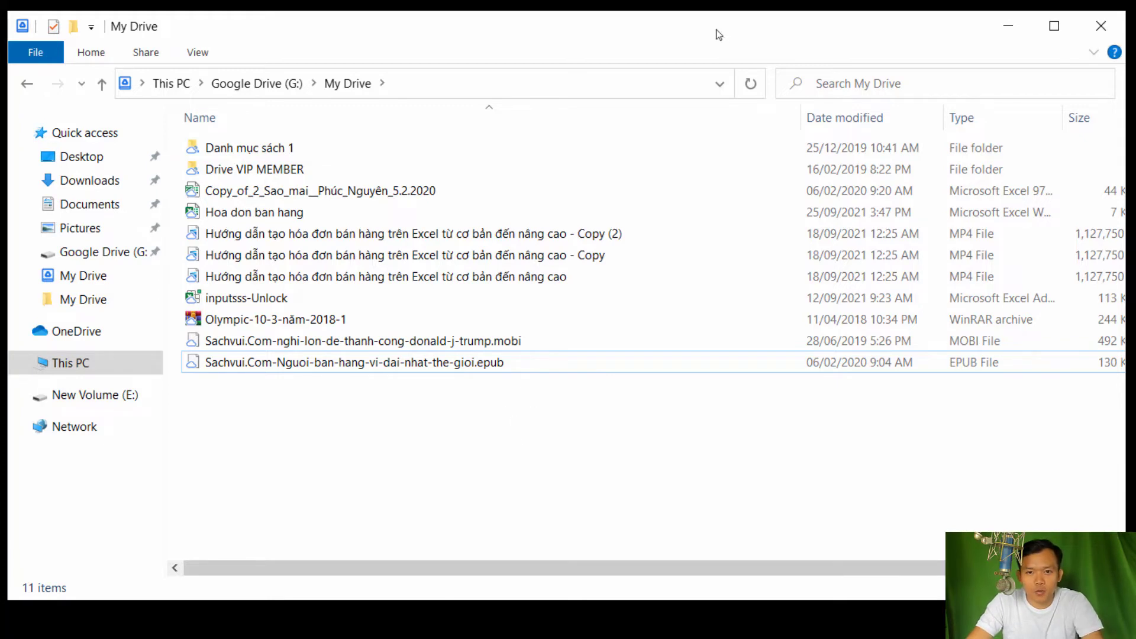
drag(712, 27, 754, 44)
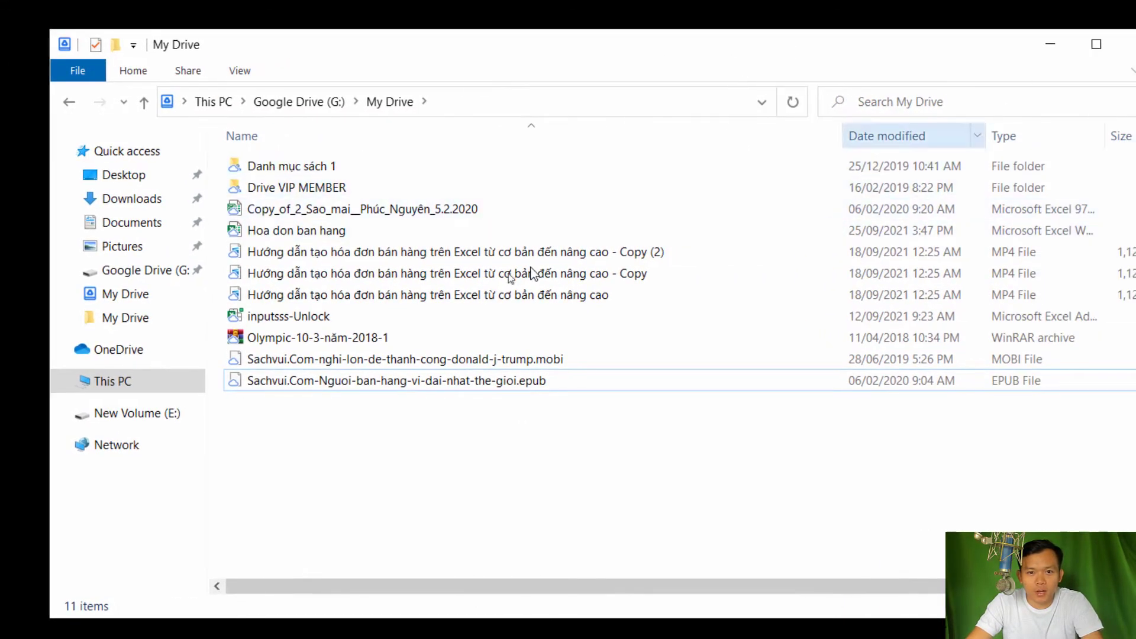
click(436, 273)
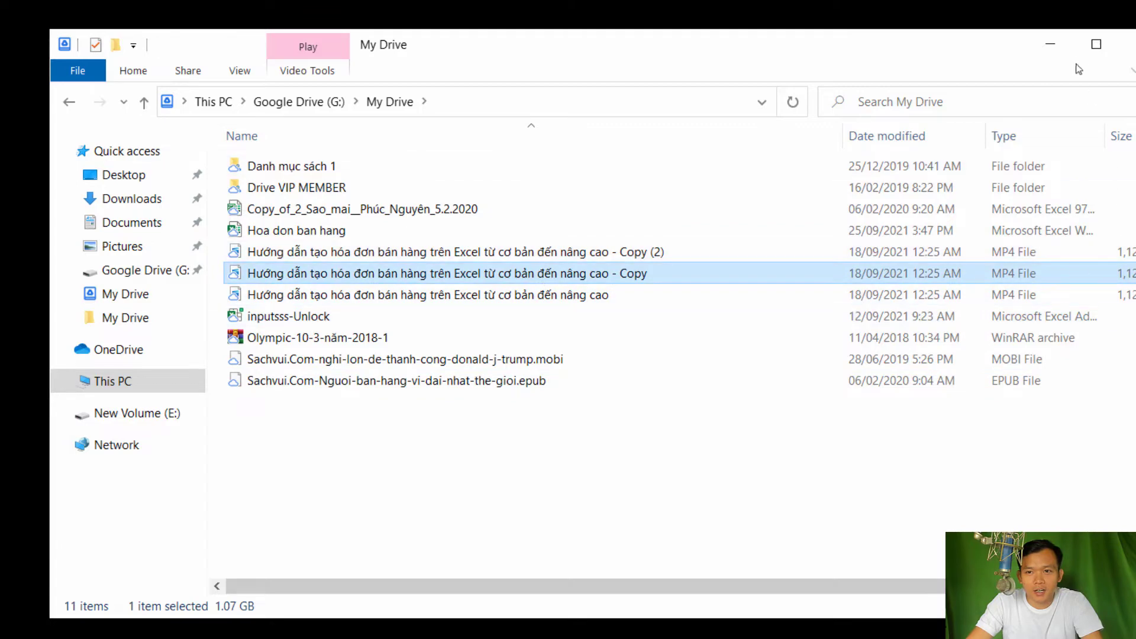
click(1094, 52)
click(1100, 298)
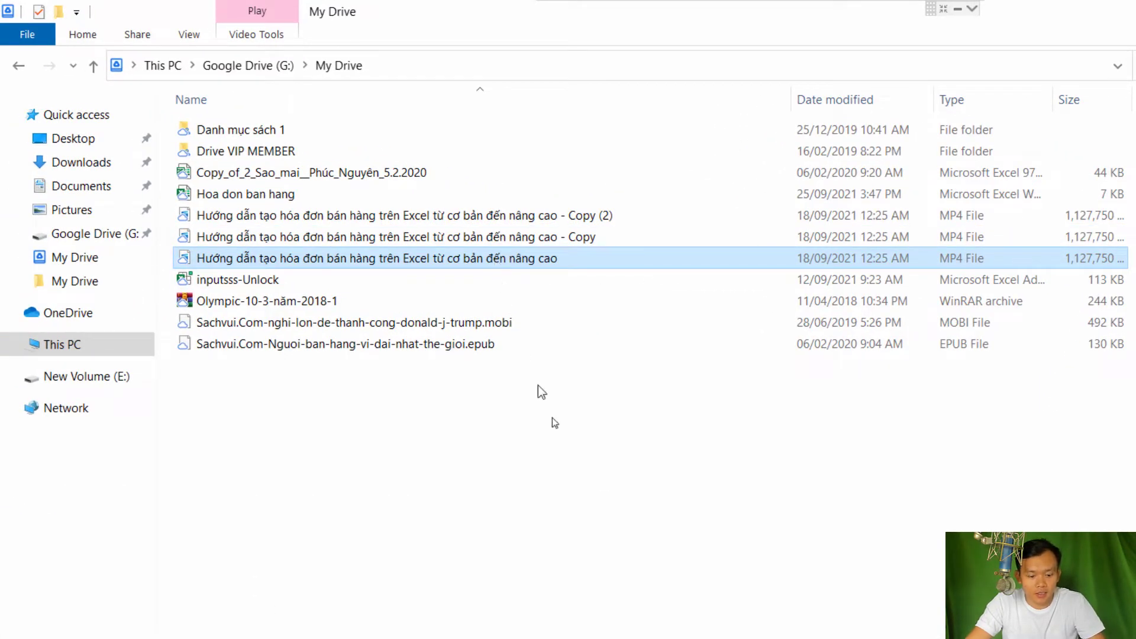
Paste a Copy (3) of the tutorial MP4 into My Drive and check Drive's sync activity
key(ctrl+v)
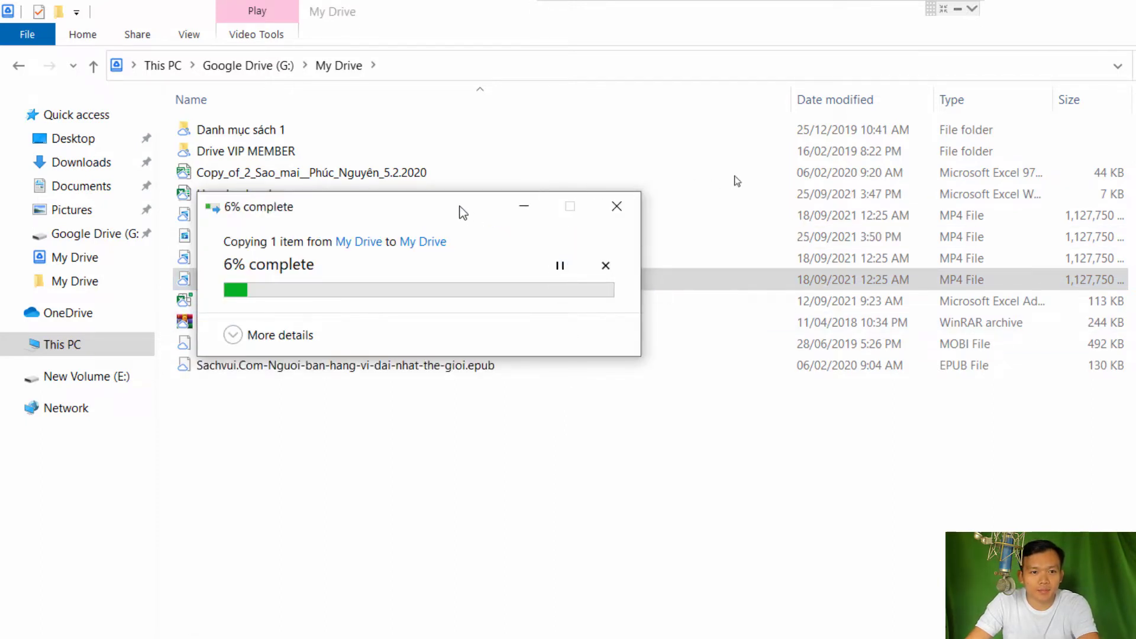
drag(463, 212, 647, 163)
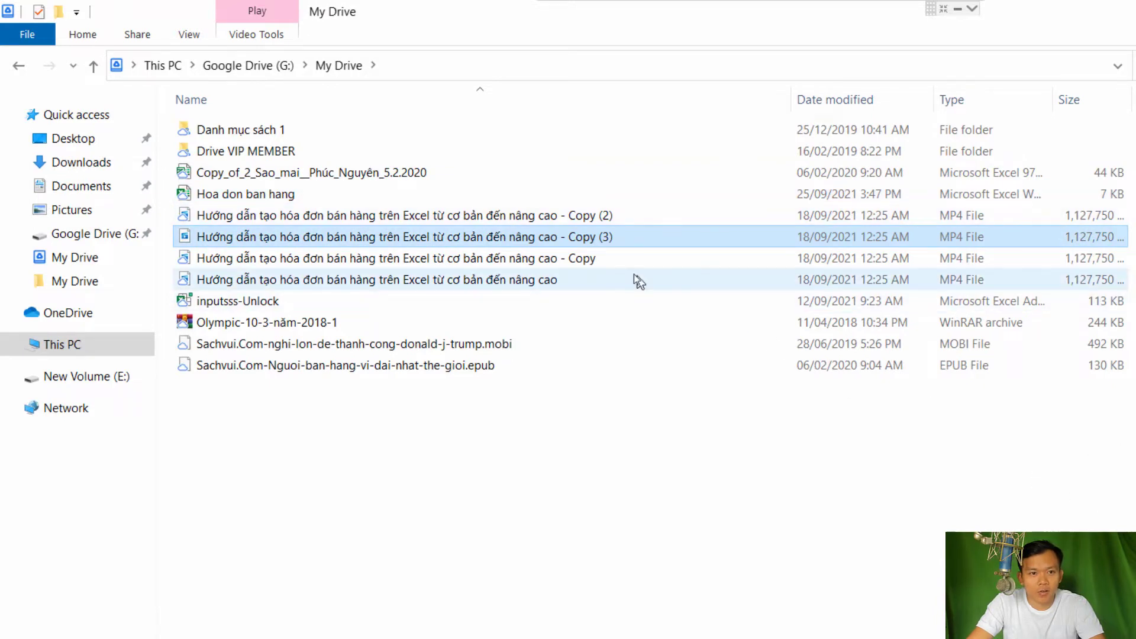
click(497, 217)
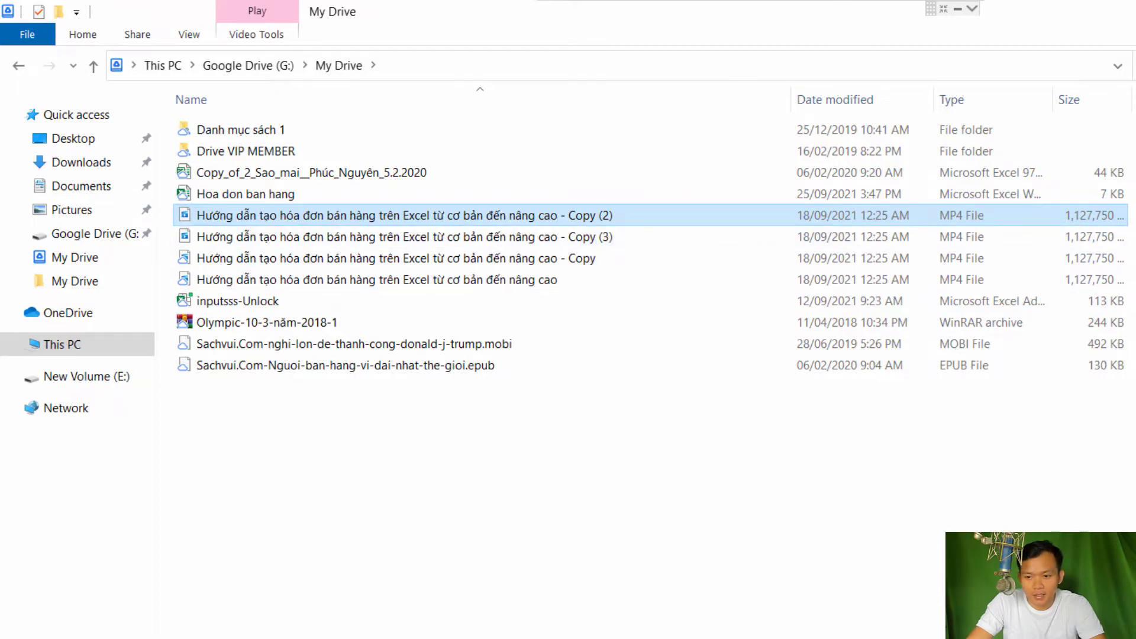
click(981, 611)
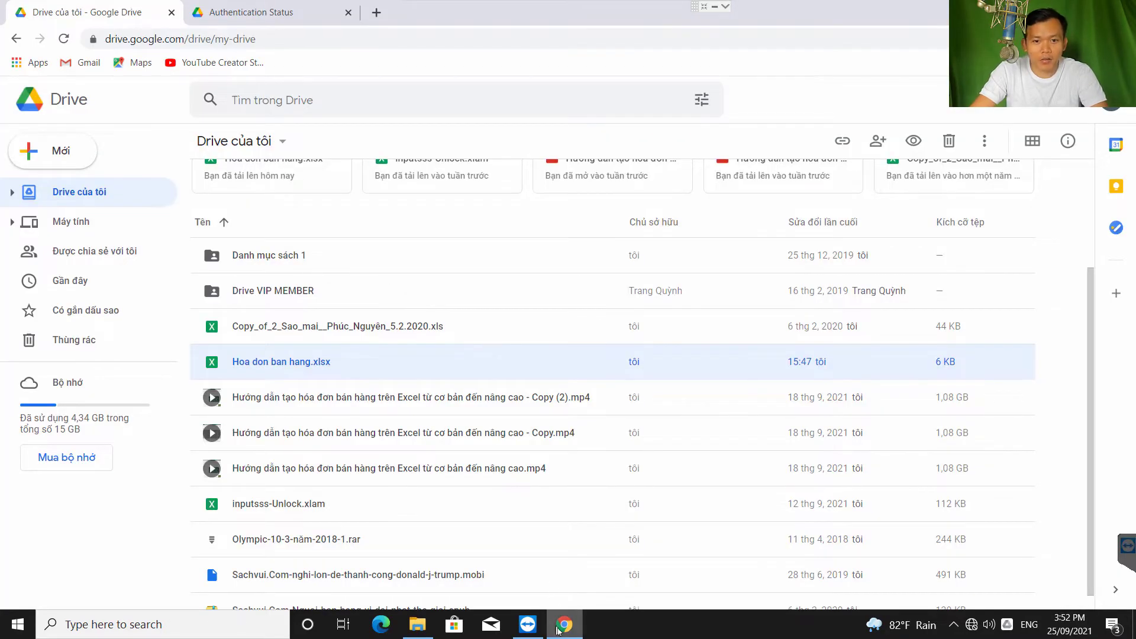
click(563, 624)
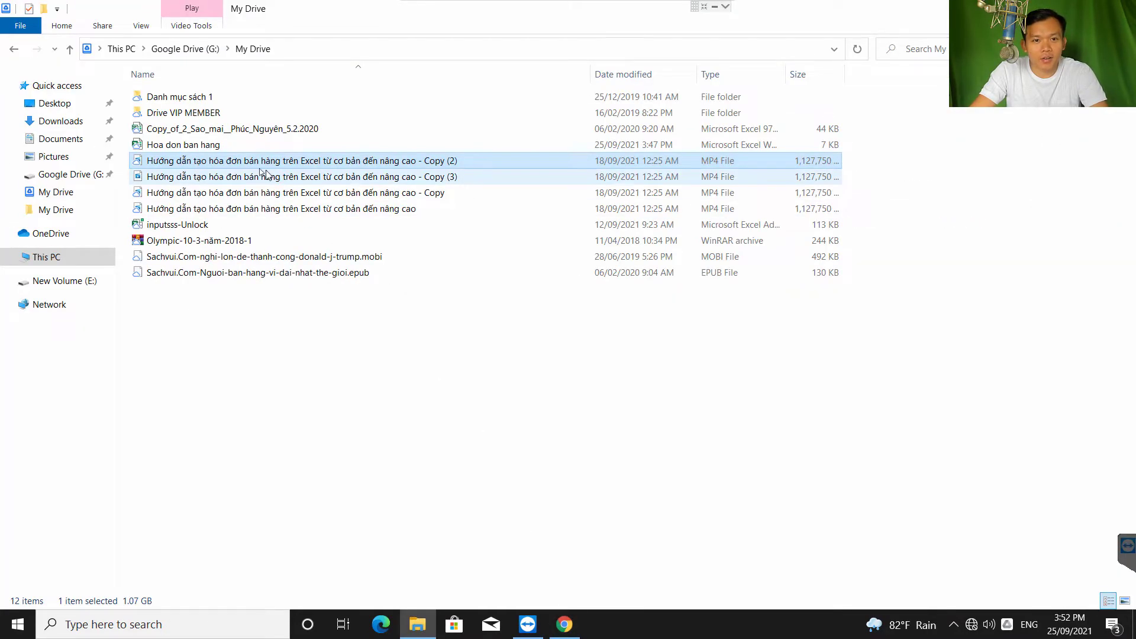
mouse_move(266, 165)
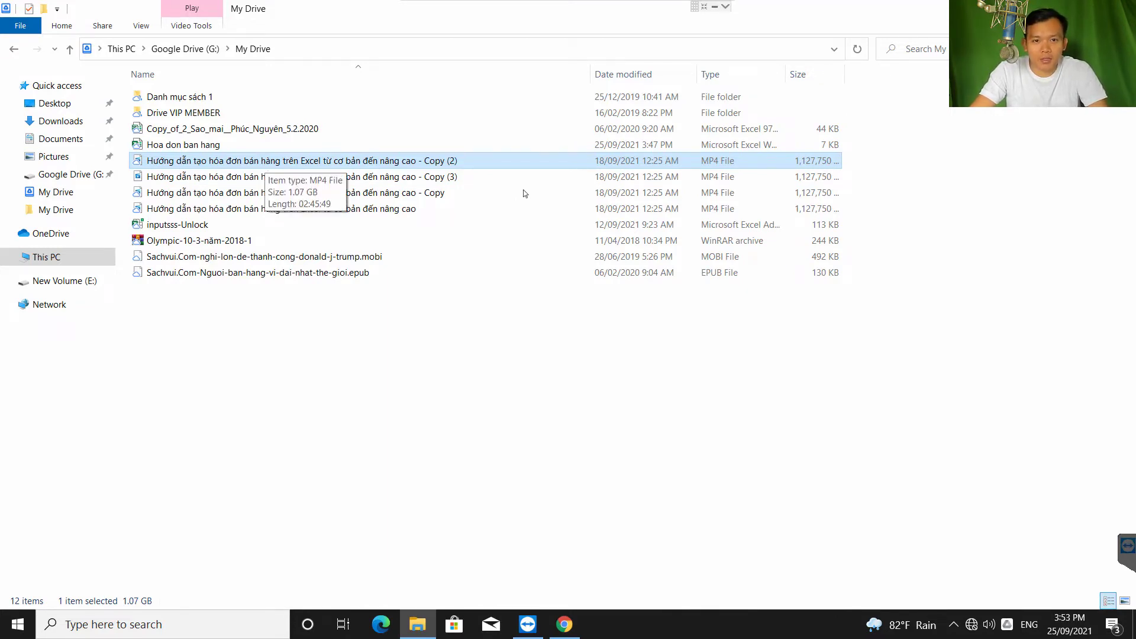
click(595, 329)
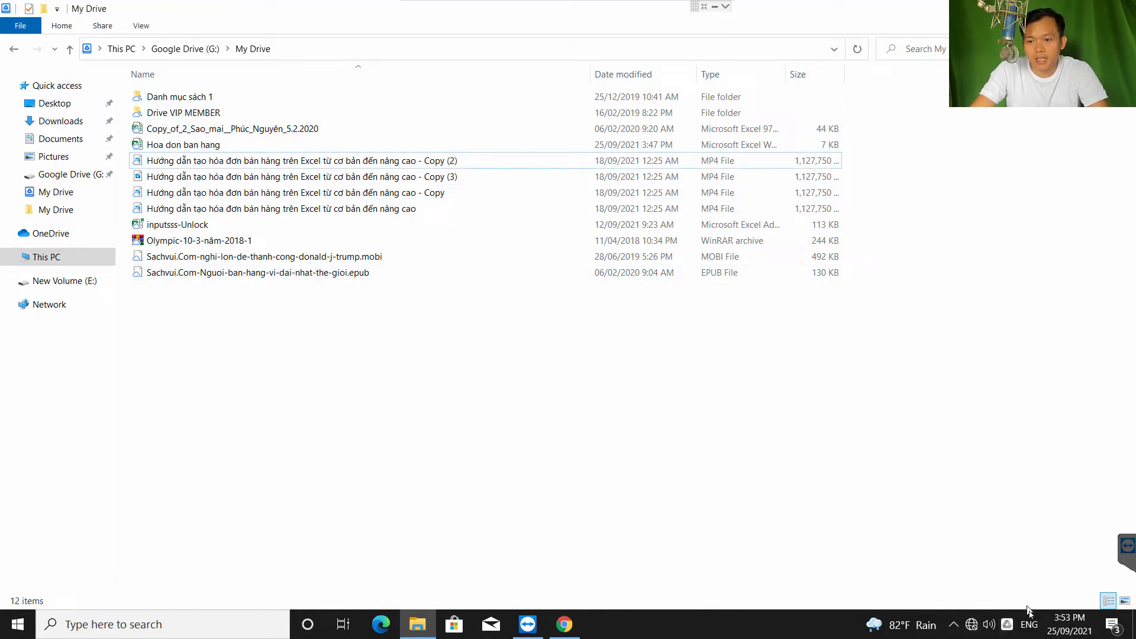
Check the video's upload progress in Drive's activity panel, then open Preferences from the gear menu
click(1007, 624)
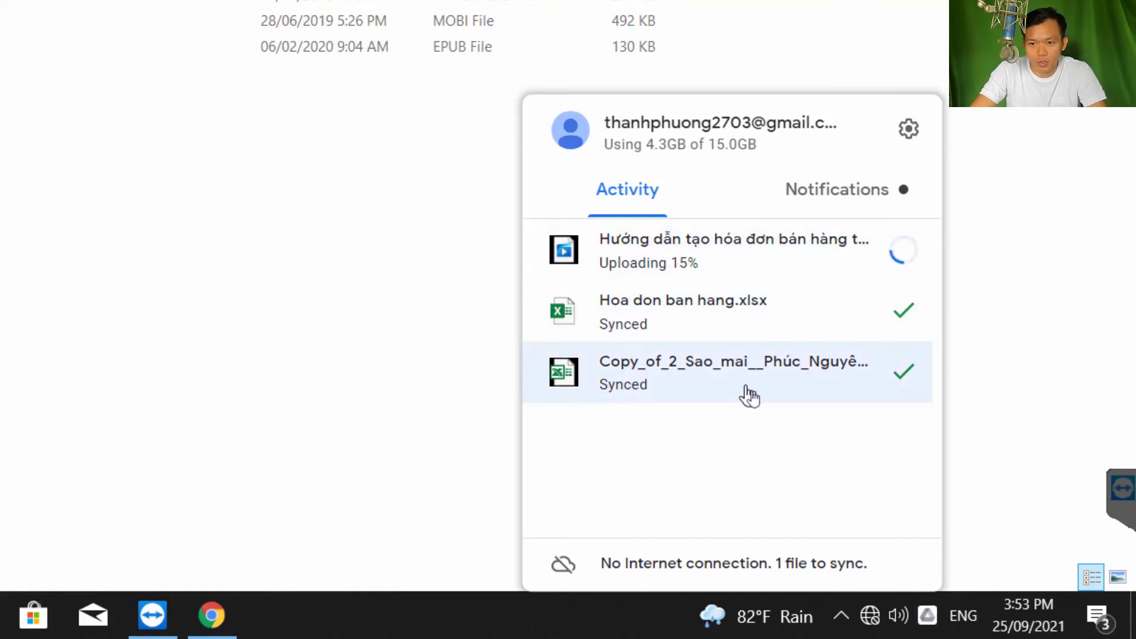
mouse_move(734, 266)
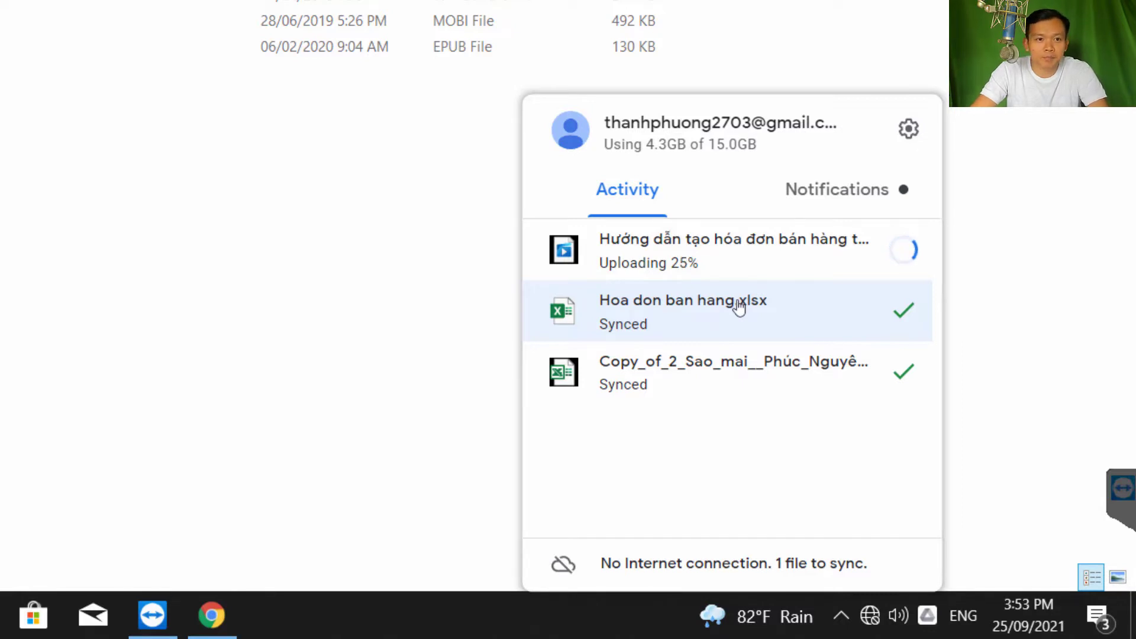
click(456, 143)
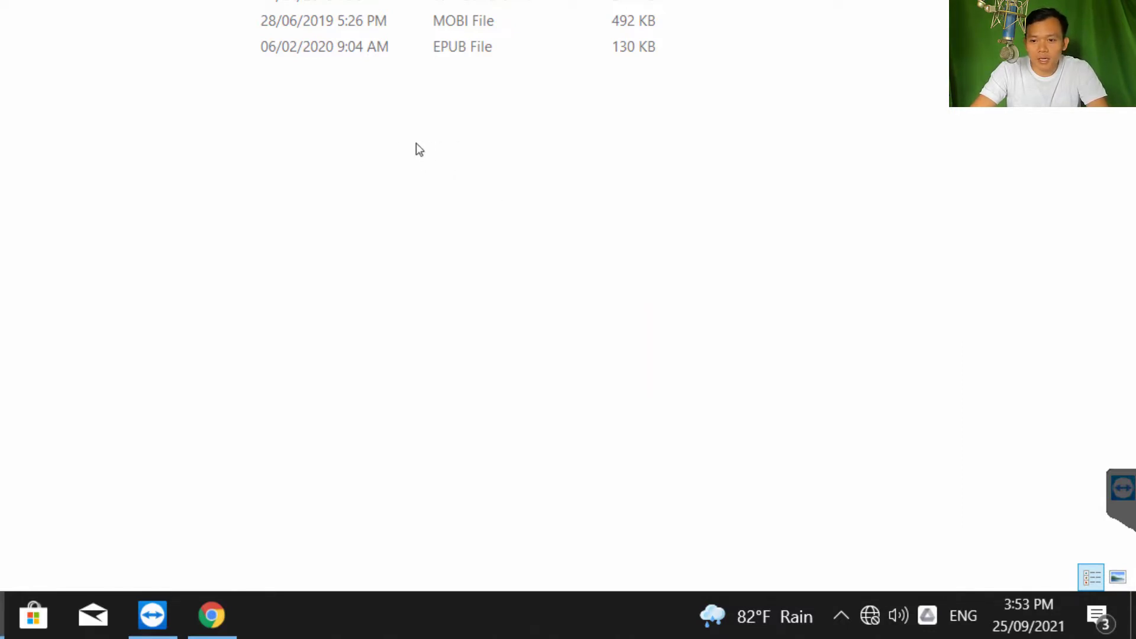
click(926, 619)
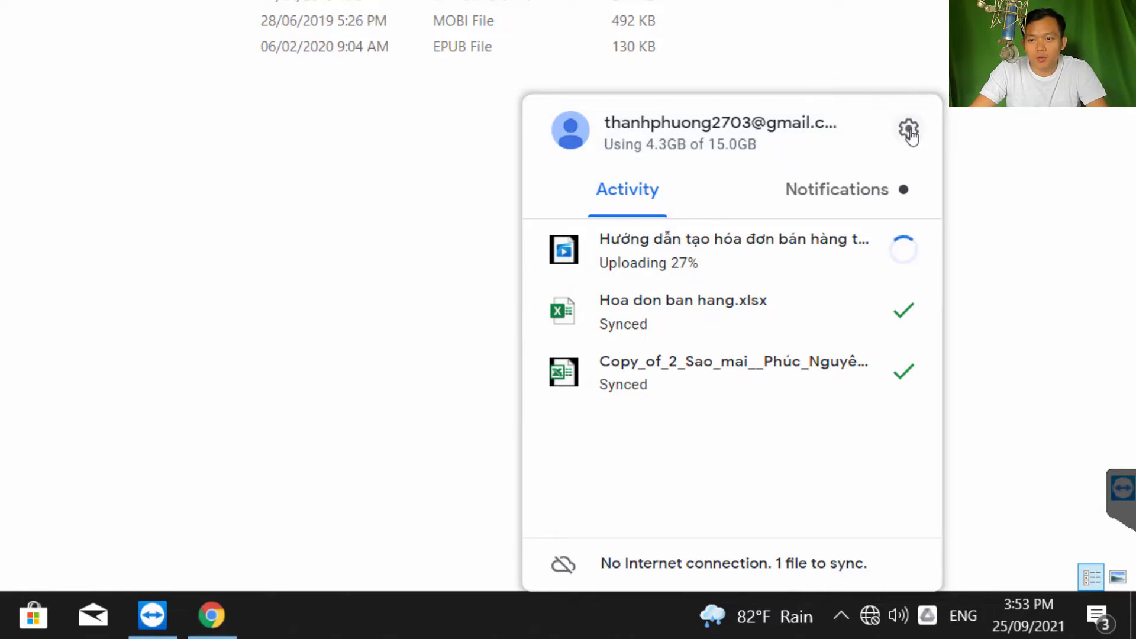
click(927, 616)
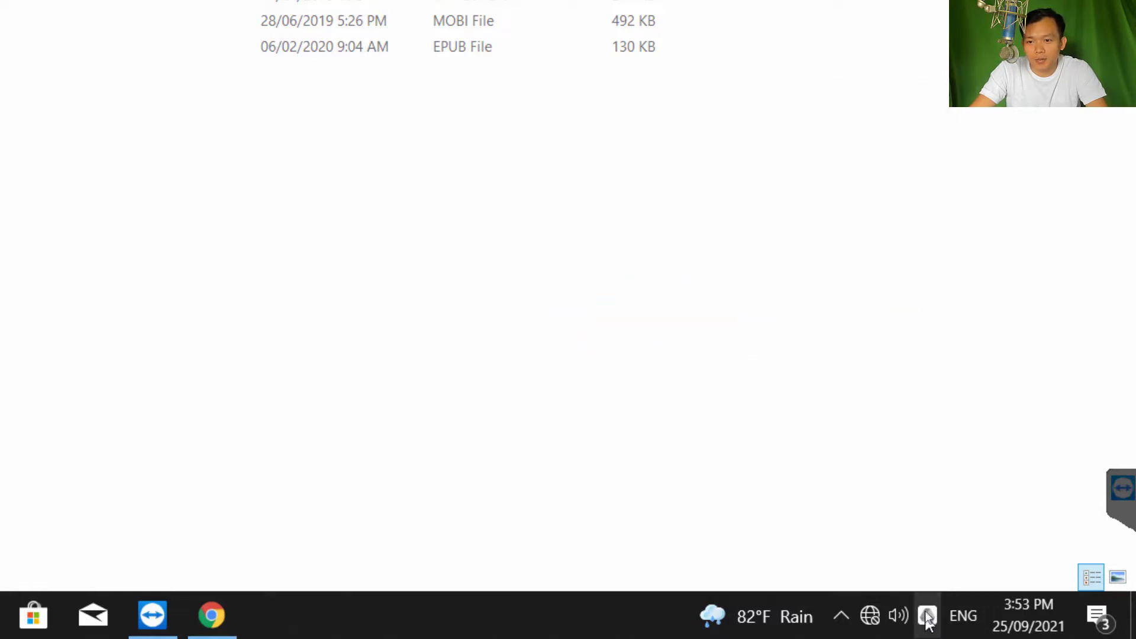
click(926, 615)
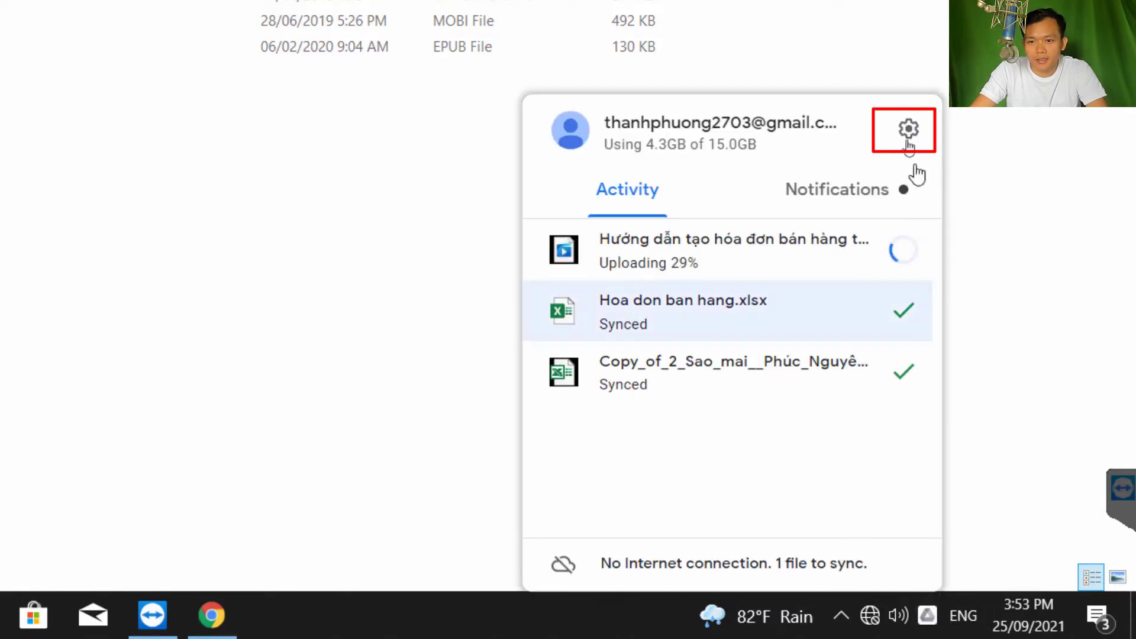
click(910, 131)
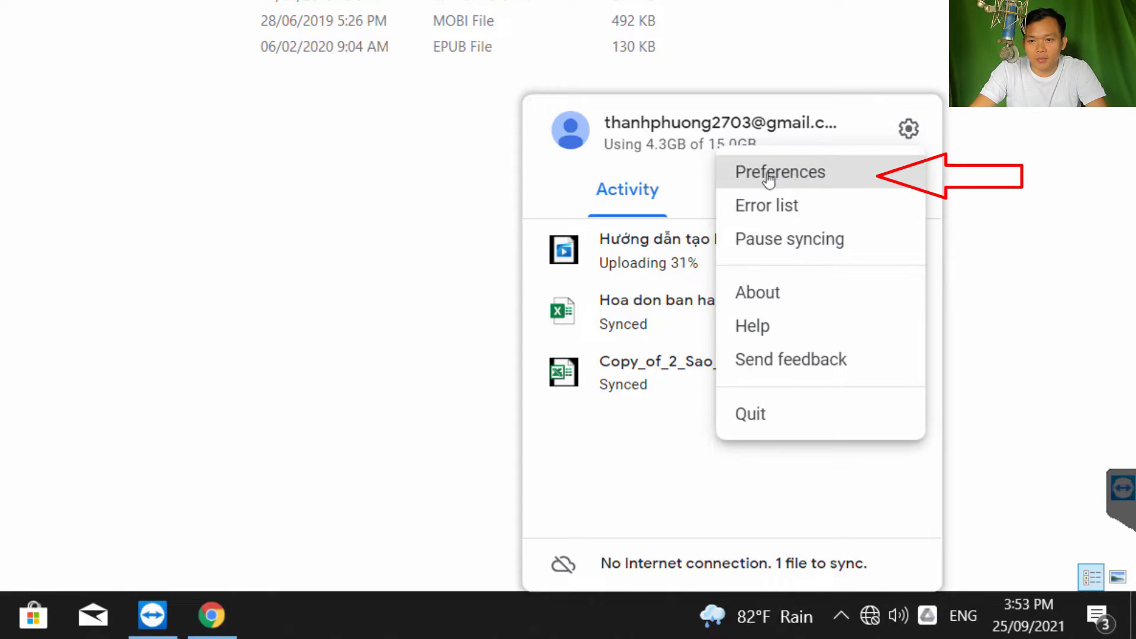
click(752, 177)
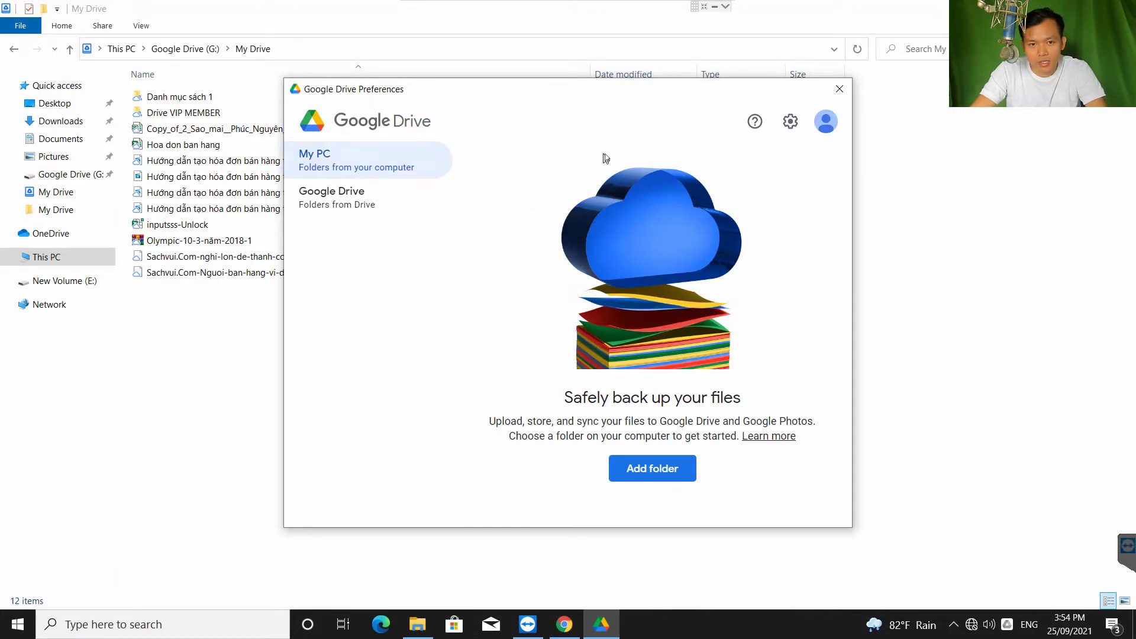
Show the Google Drive page with My Drive set to Stream files, and list This PC's drives in Explorer
click(318, 197)
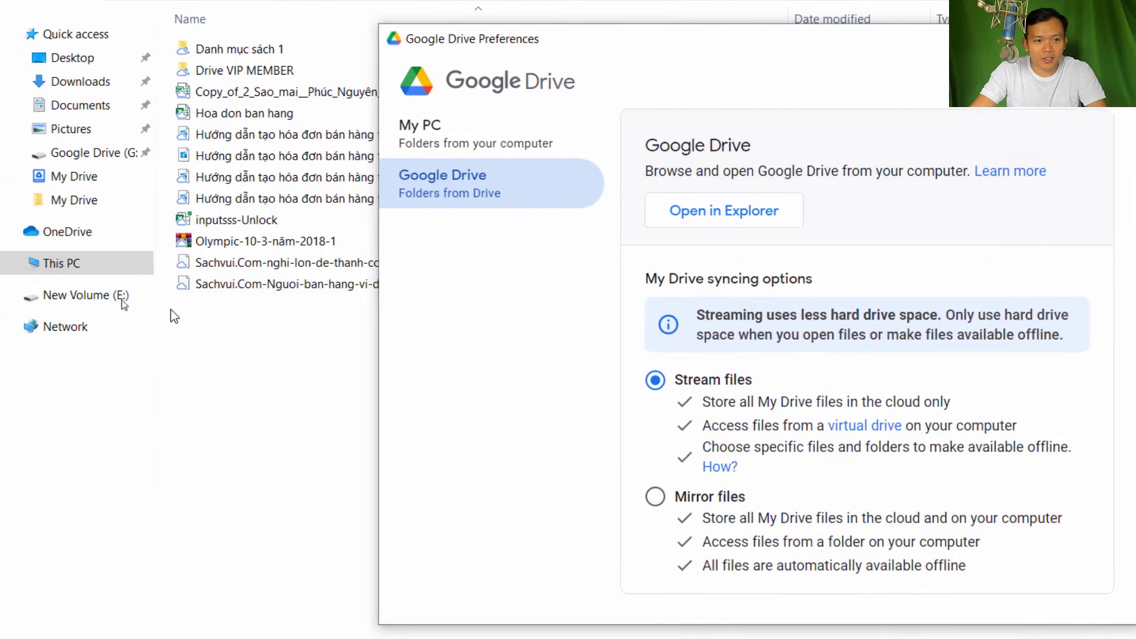
click(64, 266)
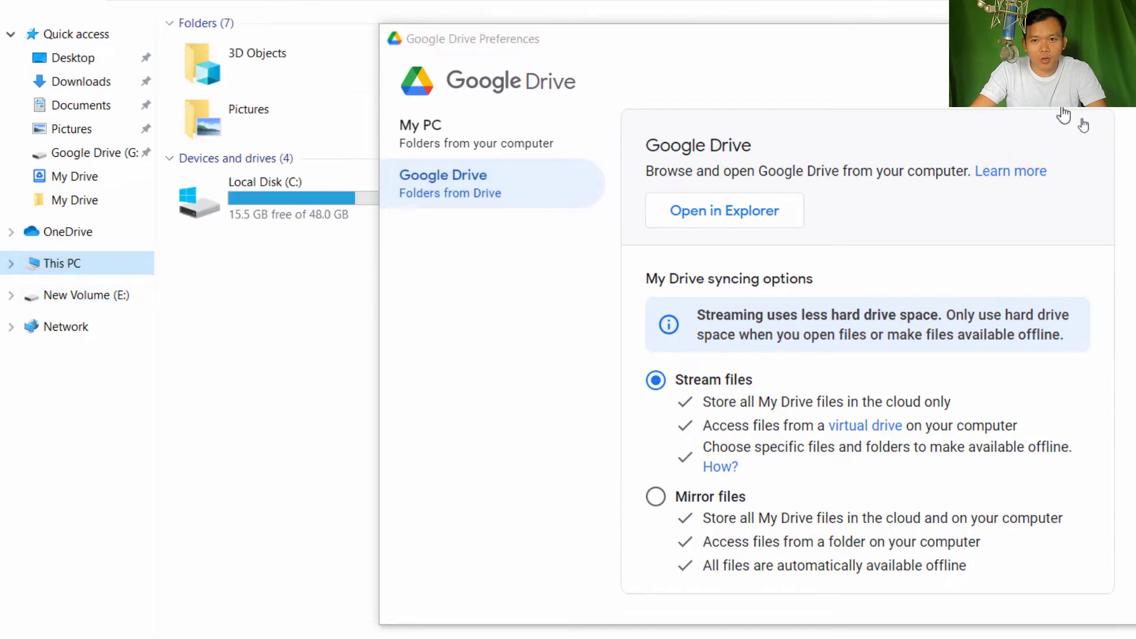
click(654, 51)
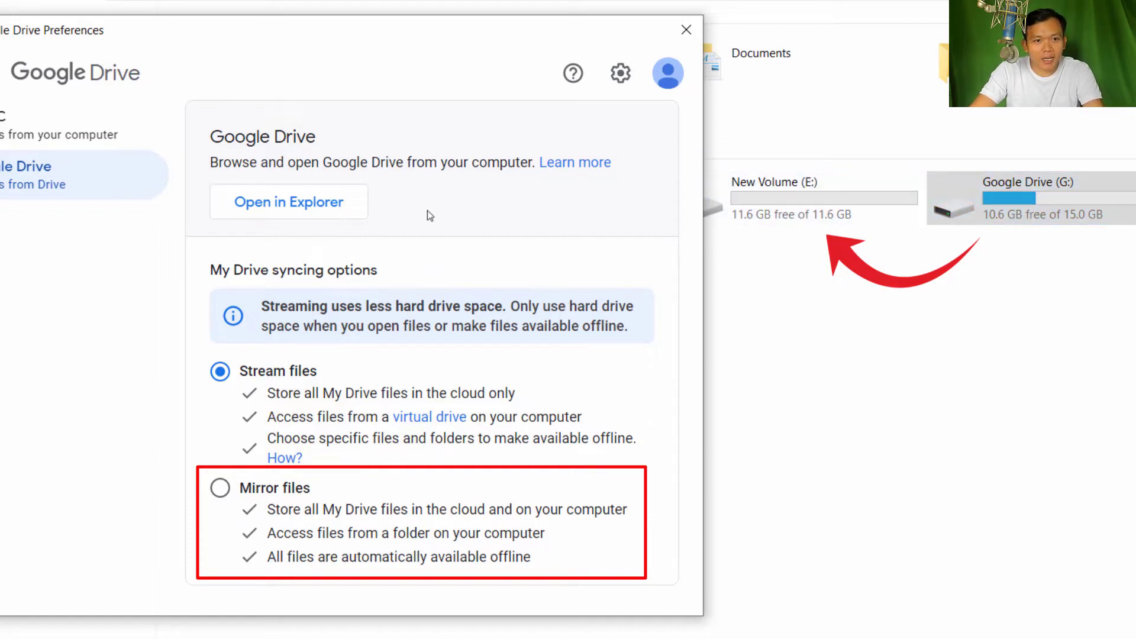
Choose Mirror files for My Drive, then cancel the folder-location prompt, leaving Stream files
drag(297, 47, 345, 38)
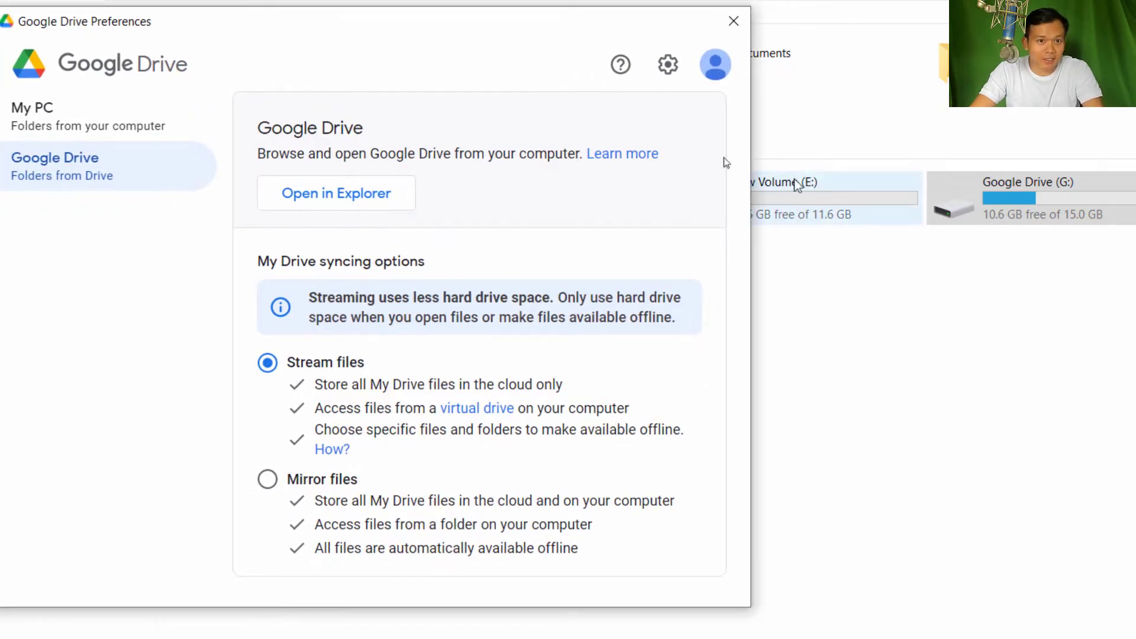
drag(497, 30, 935, 79)
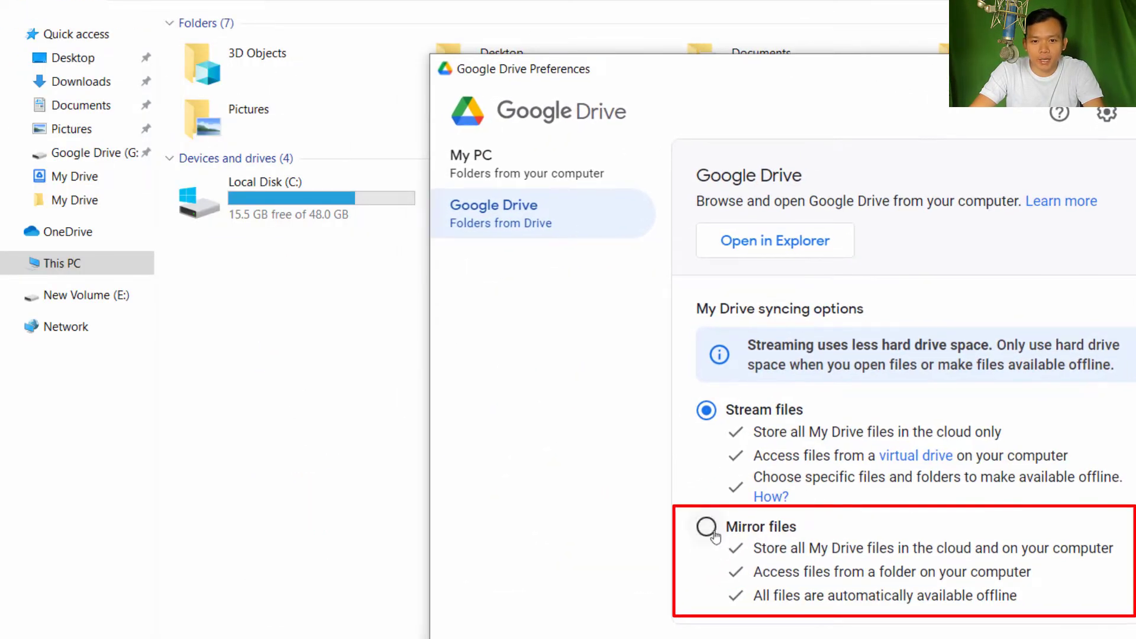
drag(908, 81, 909, 66)
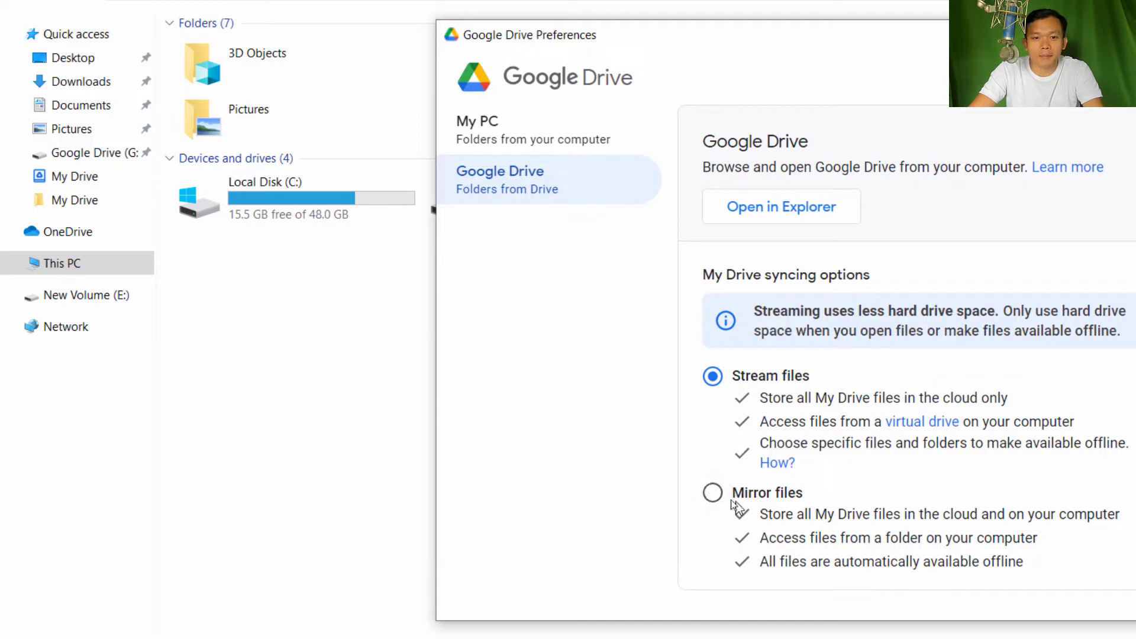
click(712, 495)
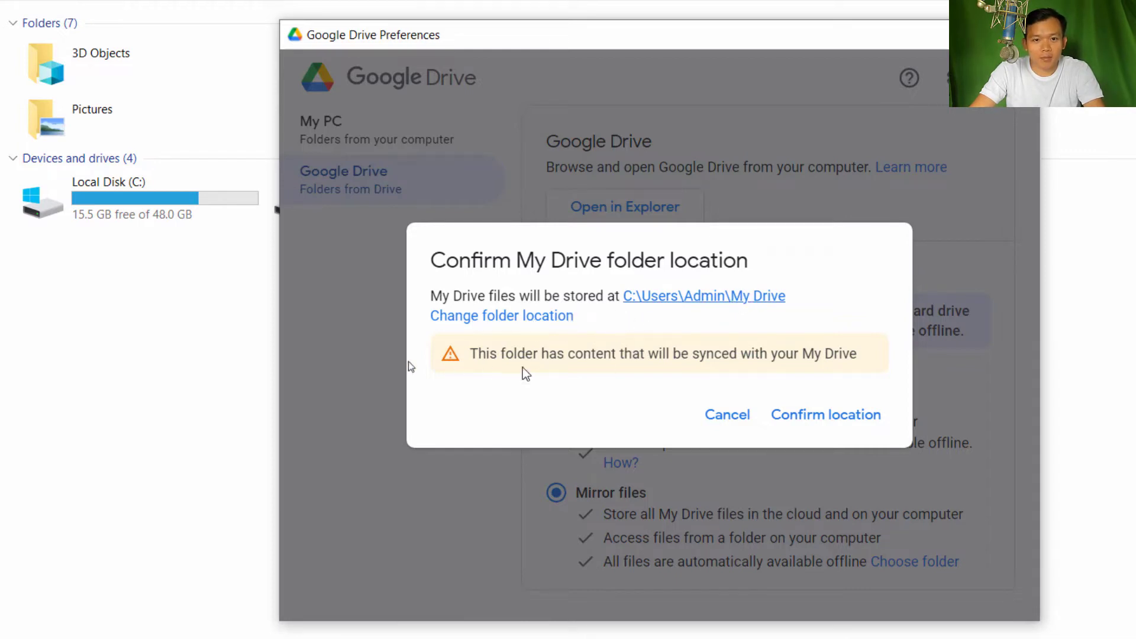
click(247, 329)
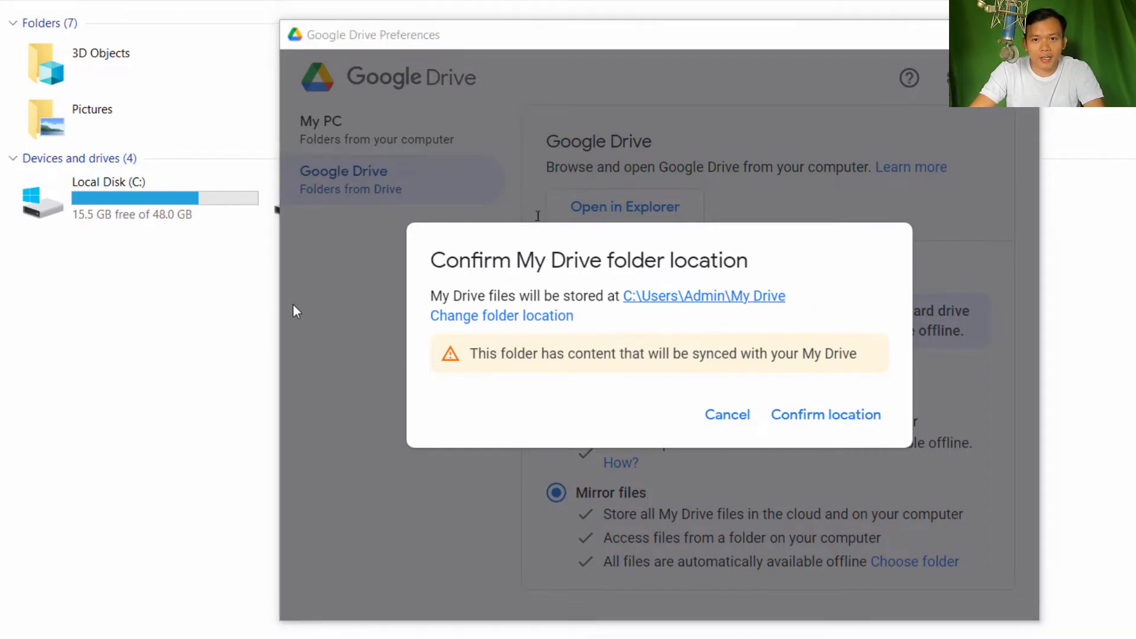
drag(689, 38, 970, 302)
Reject the default mirror location and create a 'Google Drive 1' folder on New Volume (E:)
click(810, 423)
double_click(667, 196)
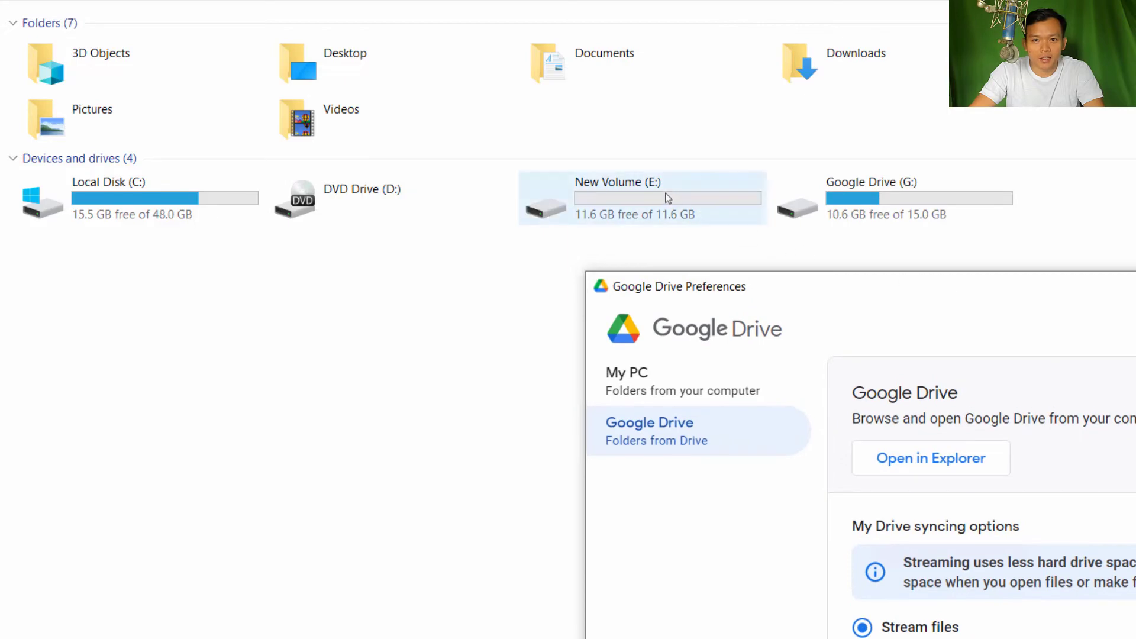
right_click(210, 158)
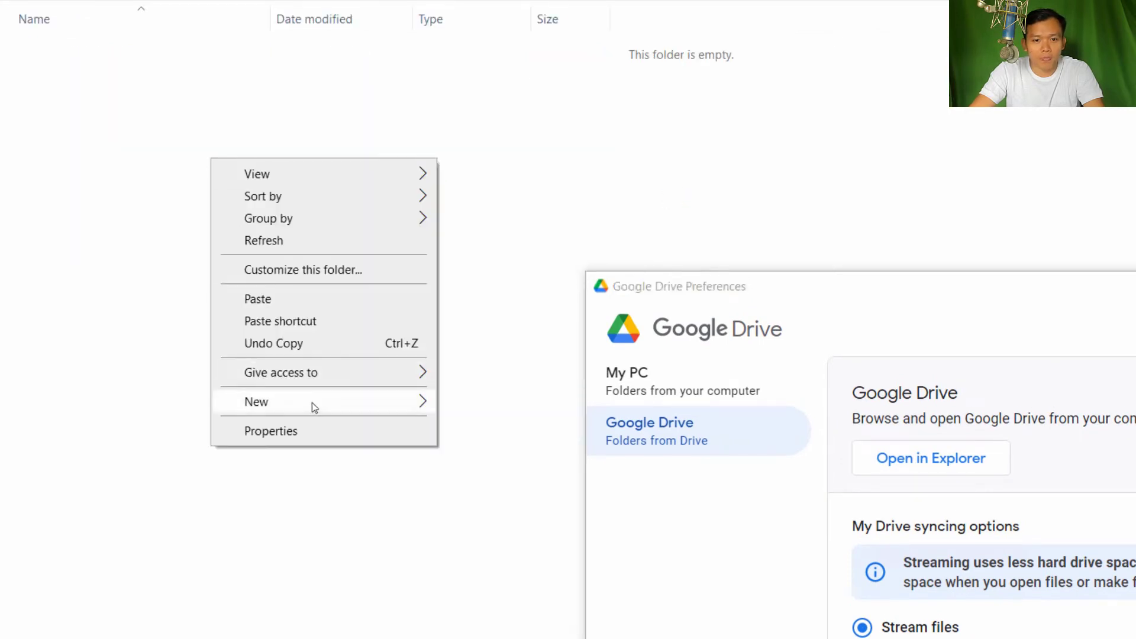
mouse_move(311, 402)
click(512, 407)
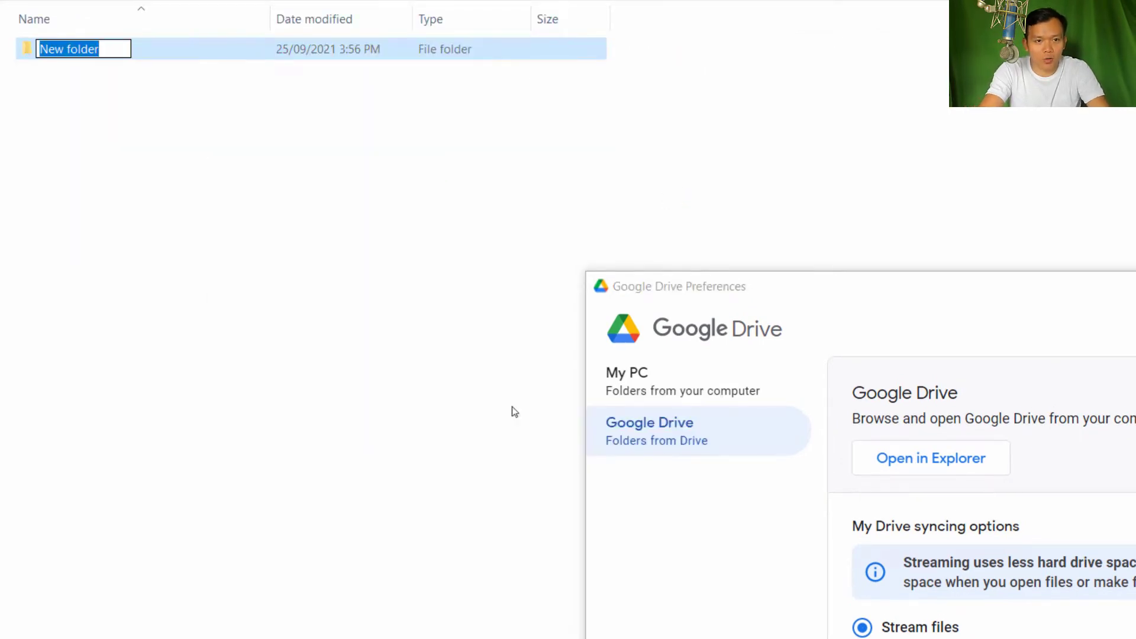
text(Googl)
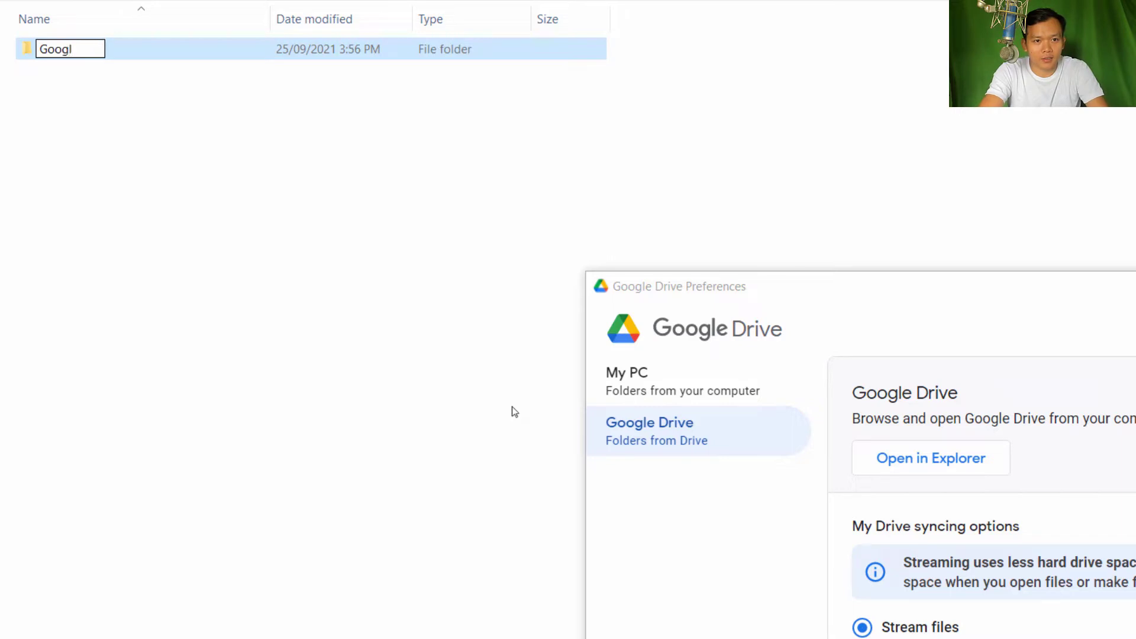
text(e dr)
text(Drive 1)
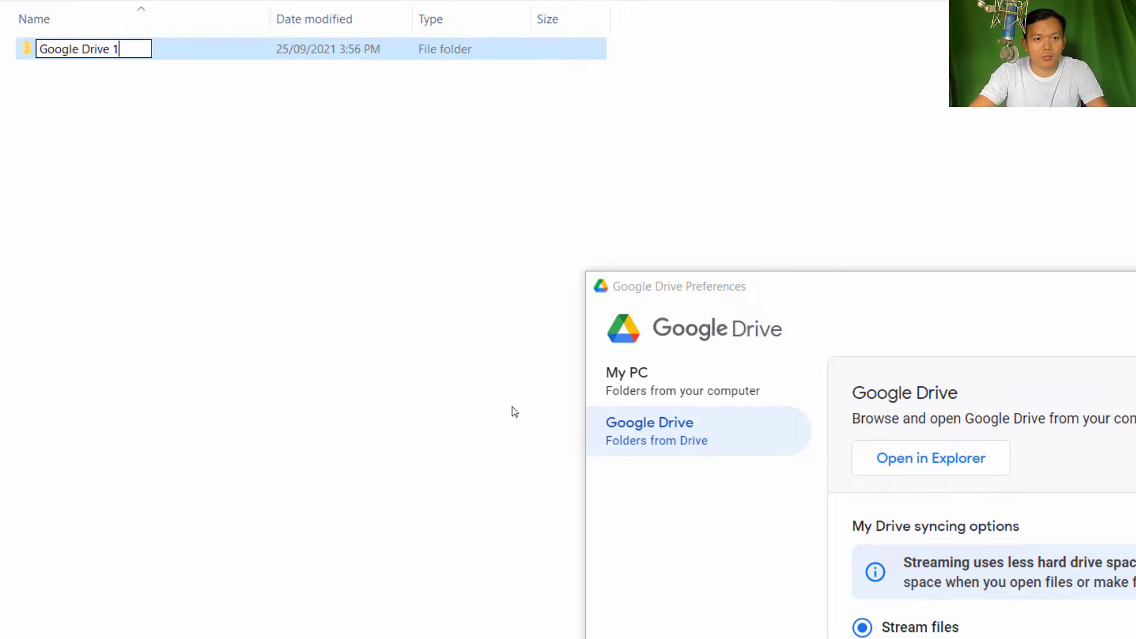
key(Return)
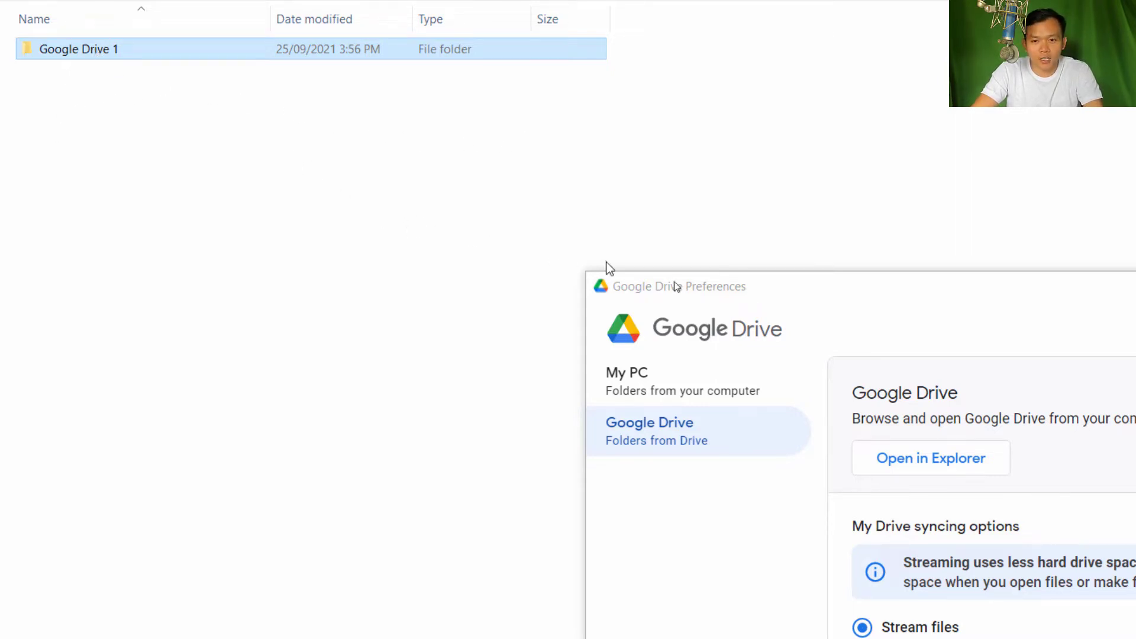
Set My Drive back to Mirror files and choose to change its folder location
drag(800, 264, 667, 93)
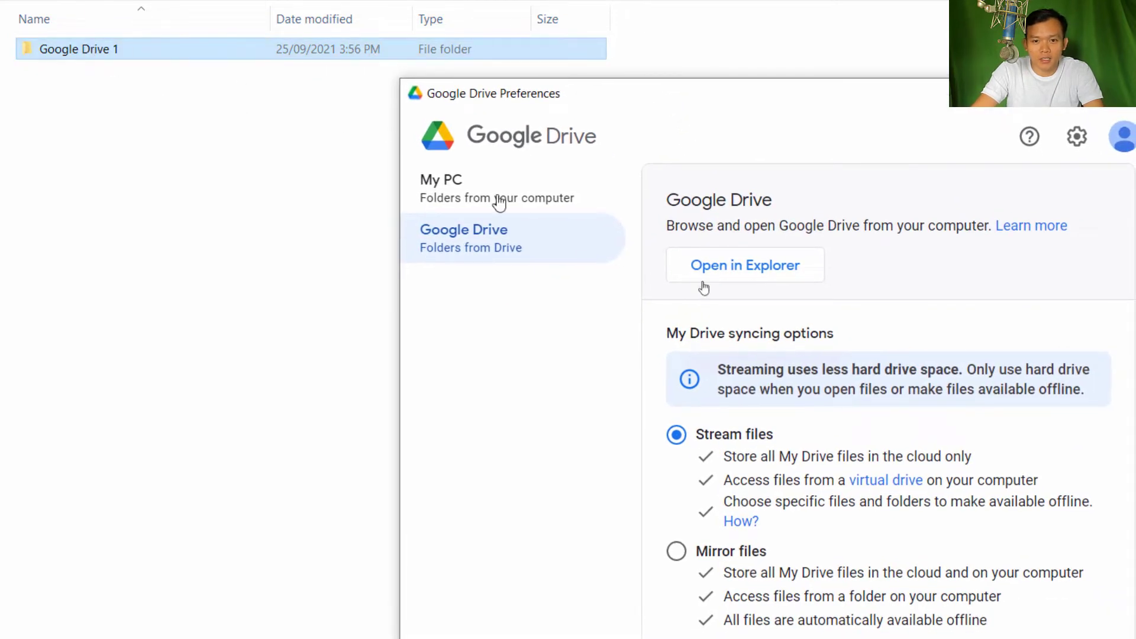
click(677, 552)
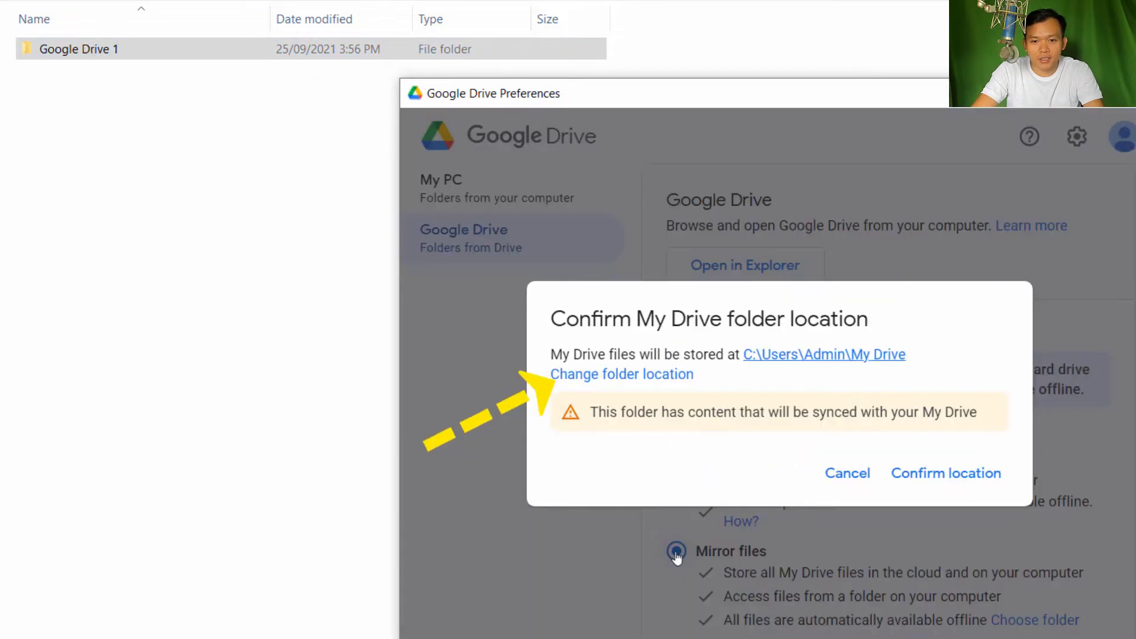
click(621, 376)
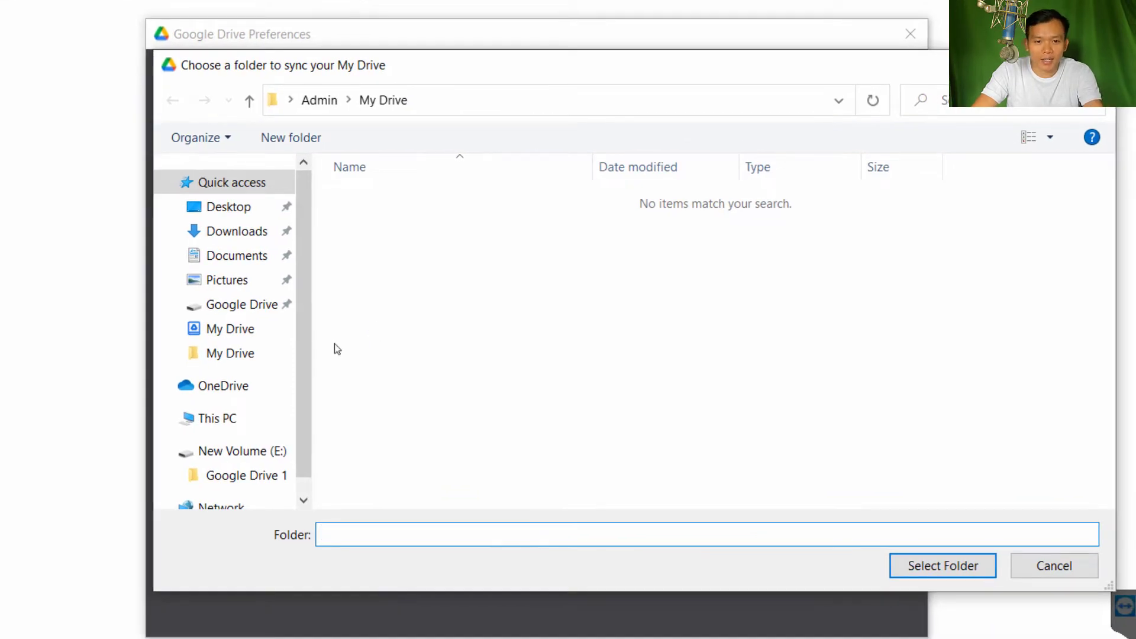
Pick E:\Google Drive 1 as the My Drive mirror folder, save, and restart Drive now
scroll(307, 432, down, 2)
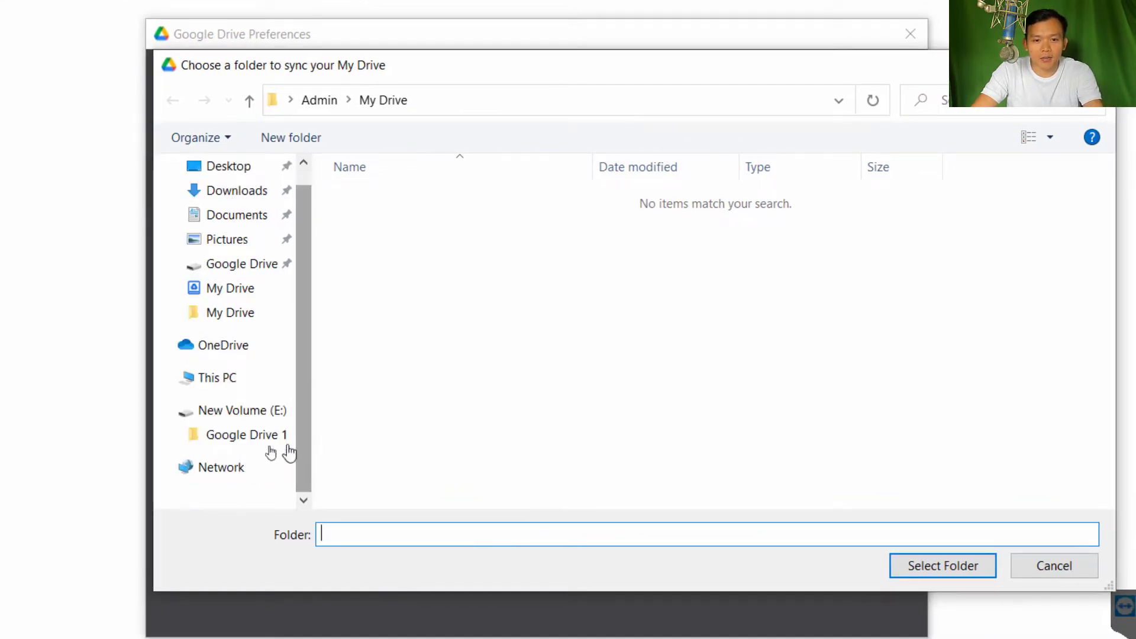
click(238, 410)
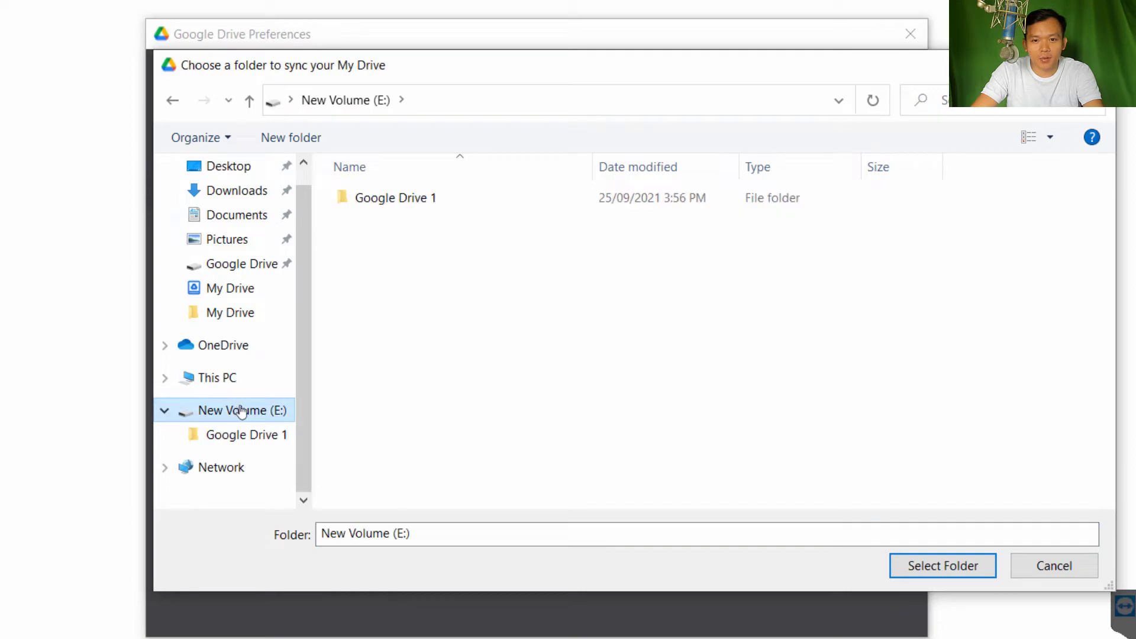
click(393, 198)
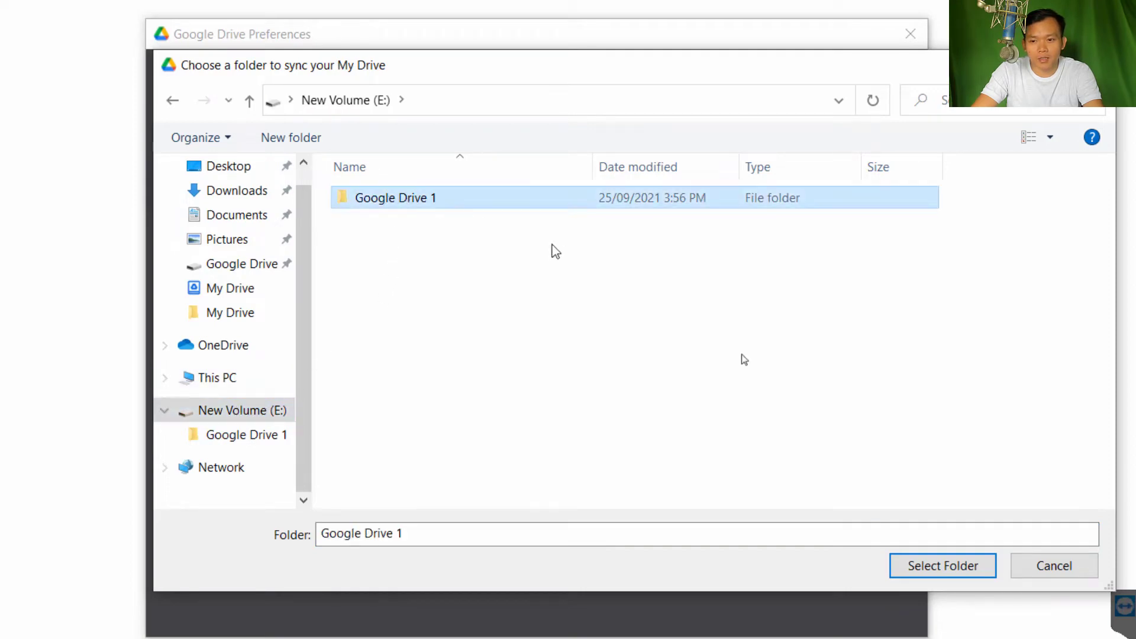
click(932, 567)
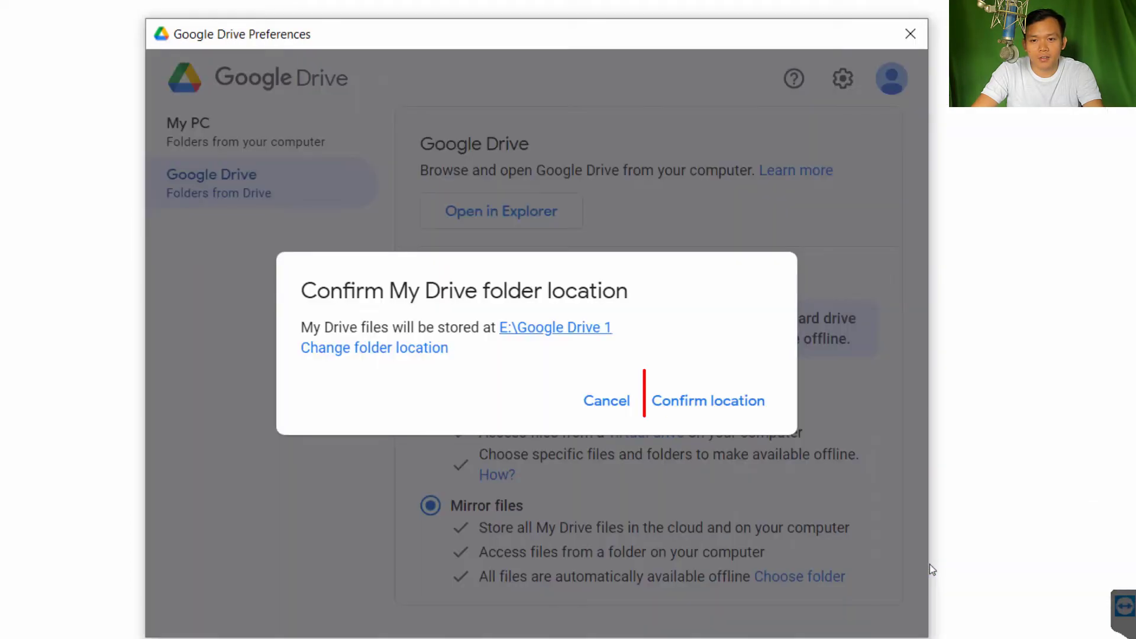
click(721, 404)
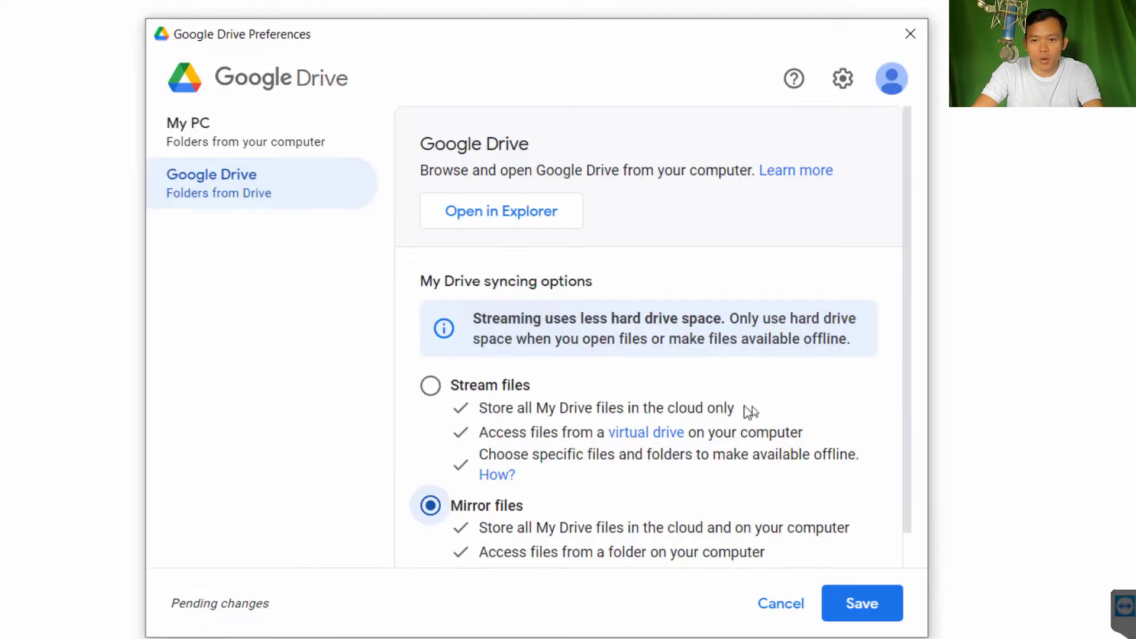
click(869, 608)
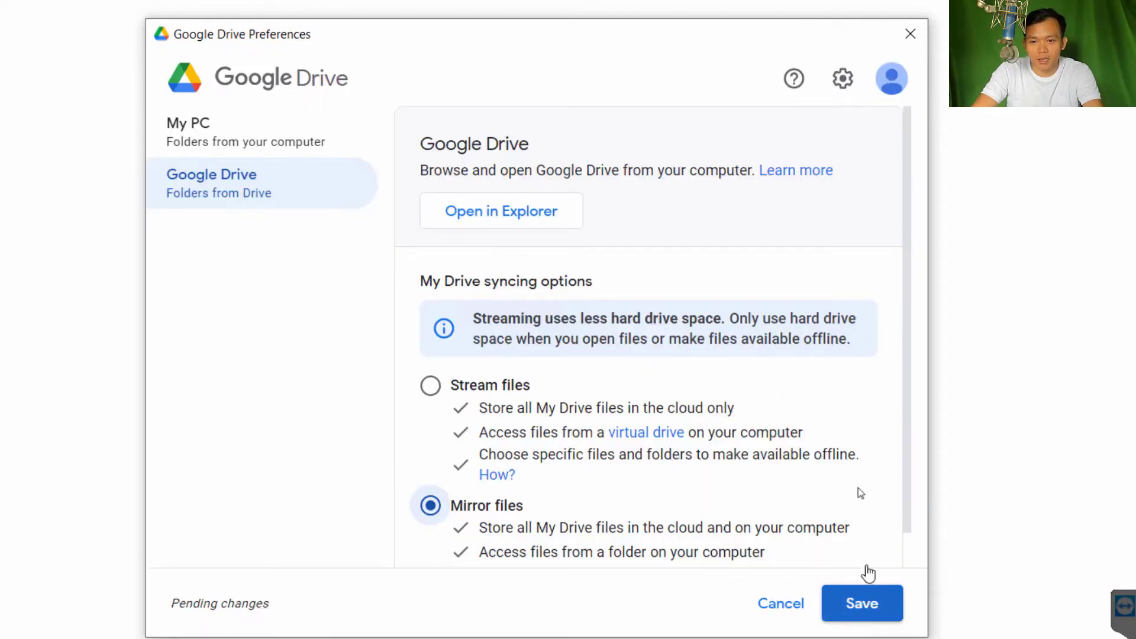
click(862, 604)
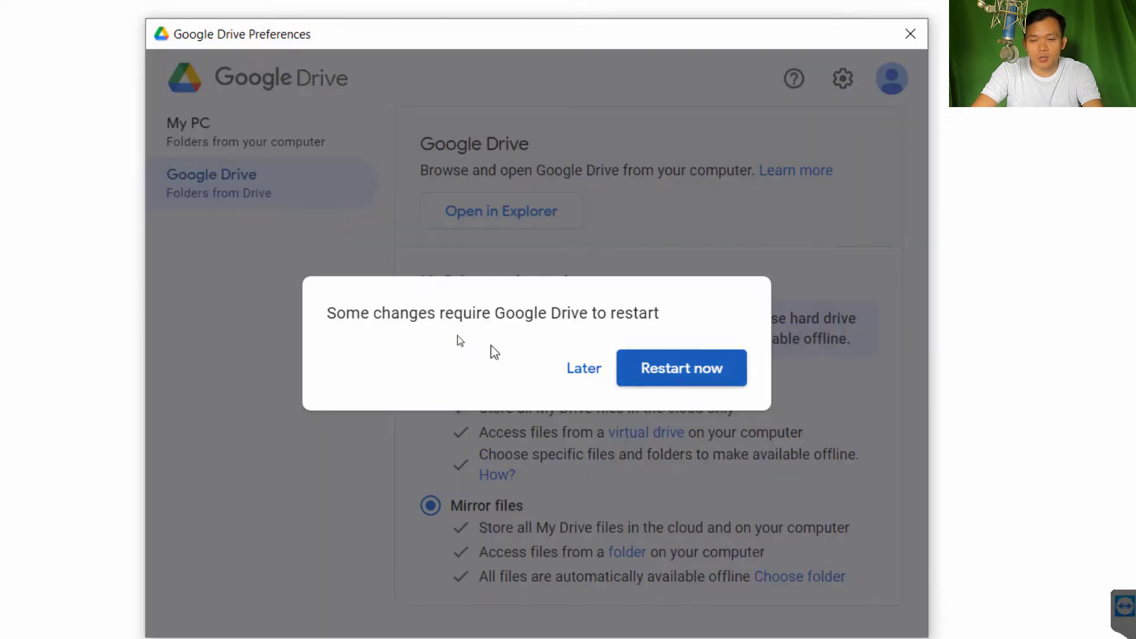
click(689, 376)
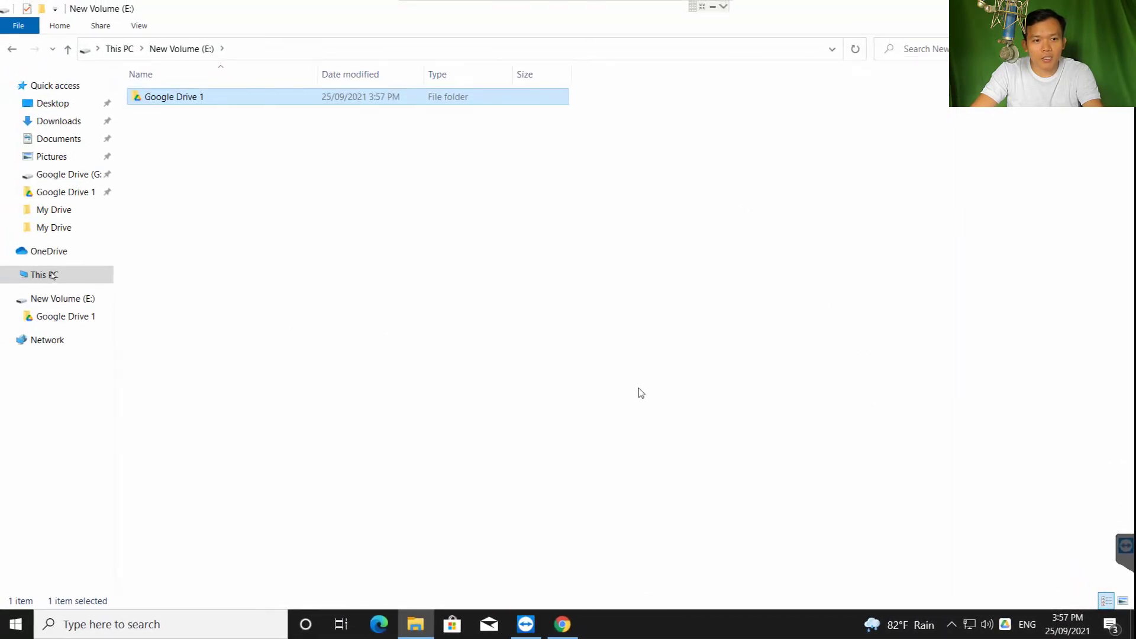
Browse E:\Google Drive 1 to confirm the mirrored My Drive files, then go back to This PC
click(53, 276)
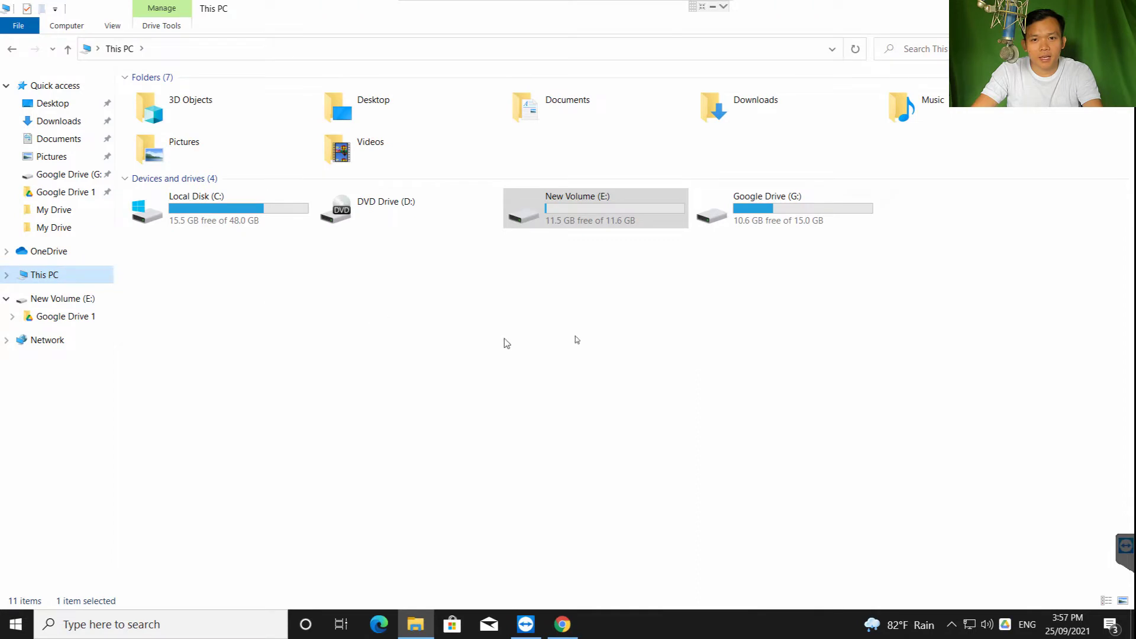
click(669, 309)
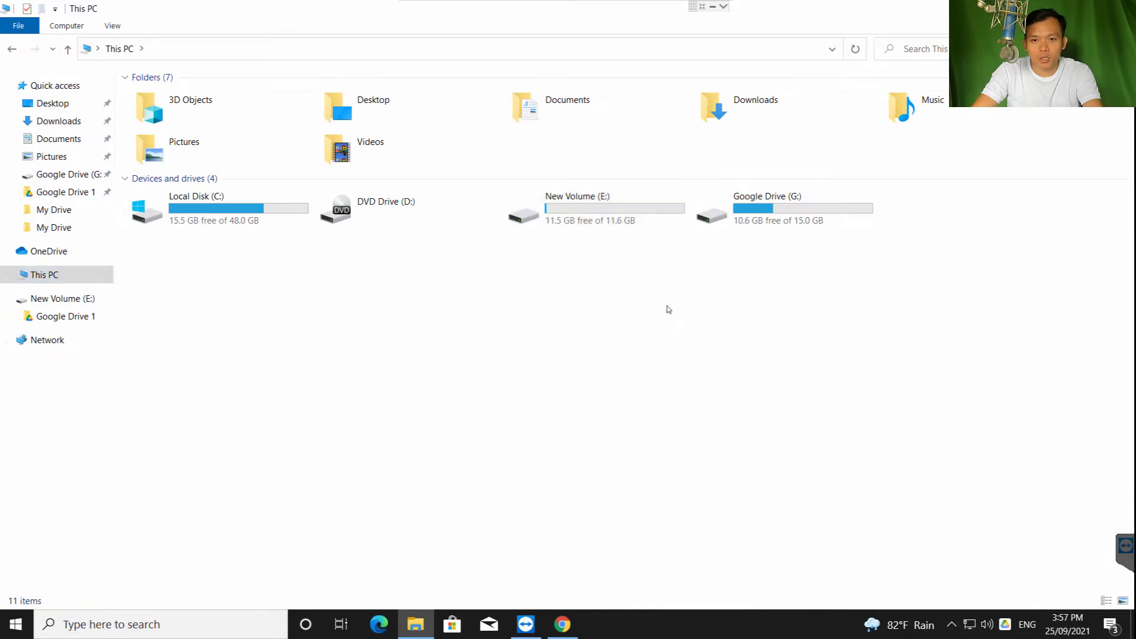
click(596, 204)
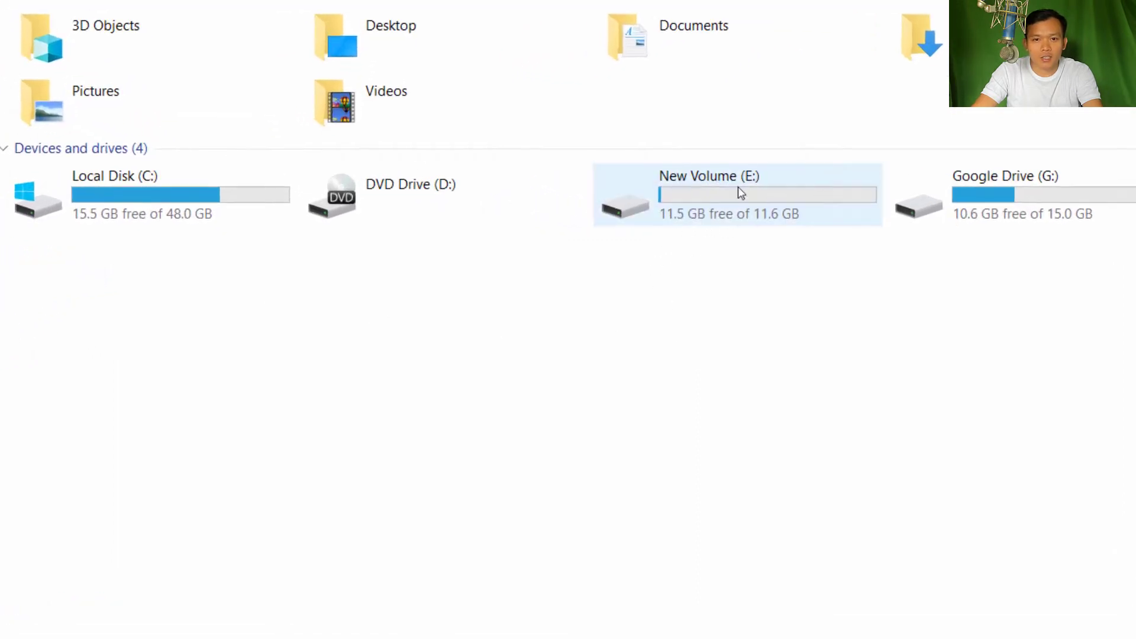
double_click(738, 187)
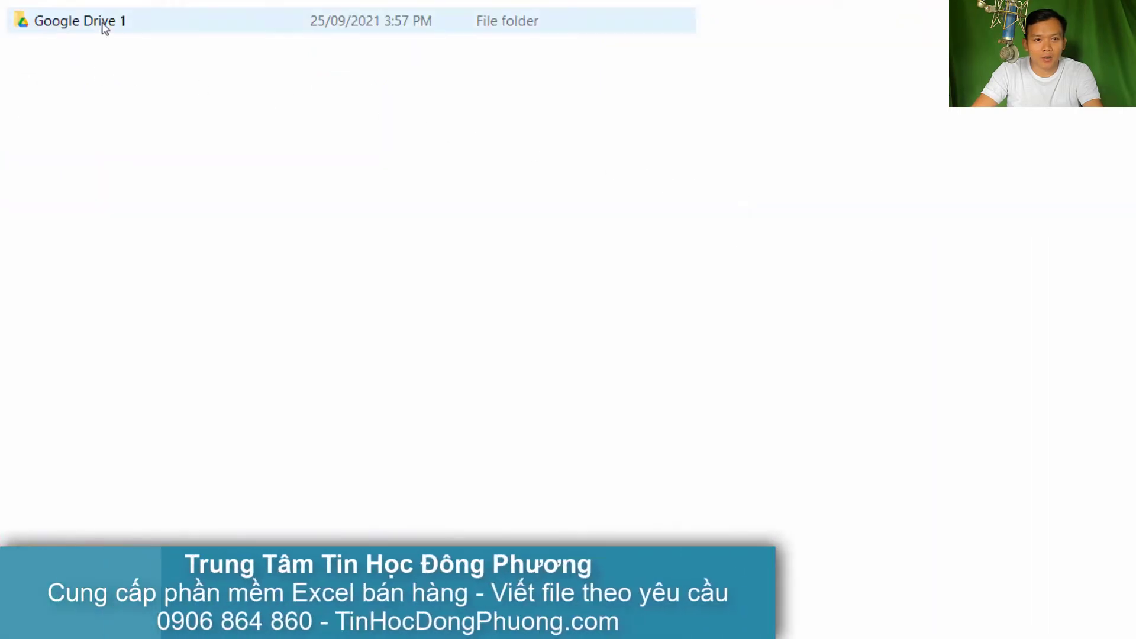
double_click(102, 25)
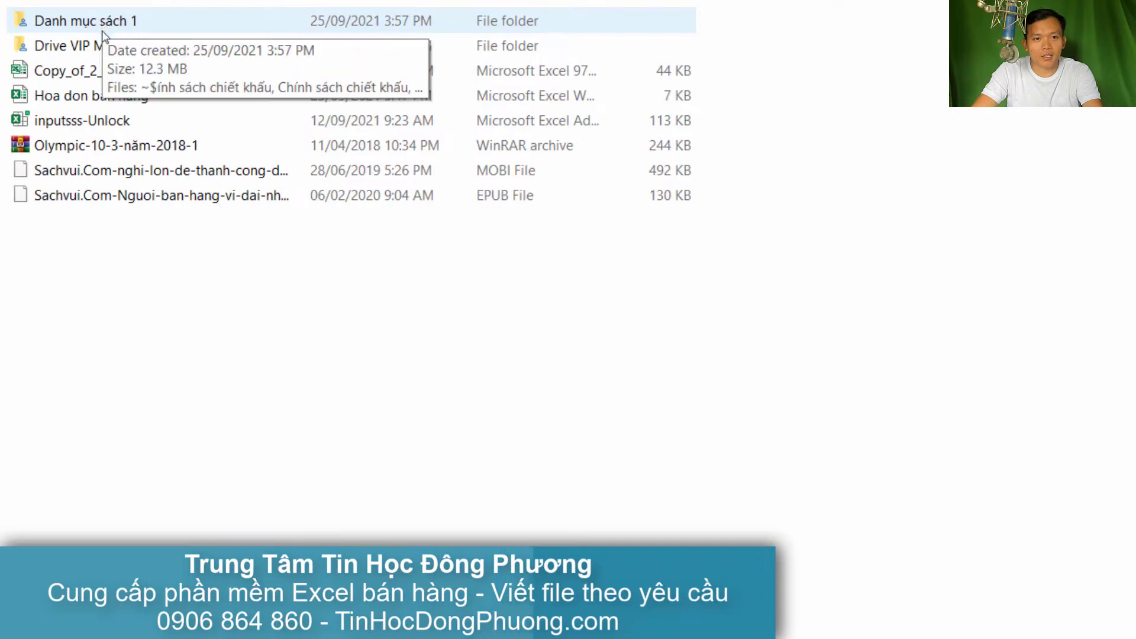
drag(183, 296, 71, 18)
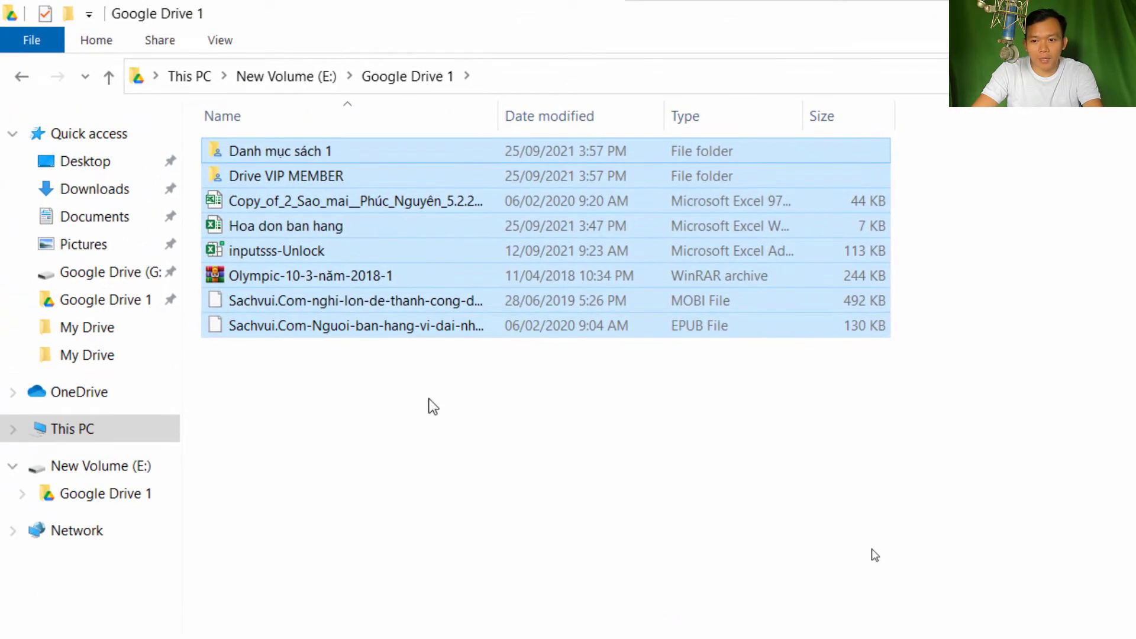
click(908, 562)
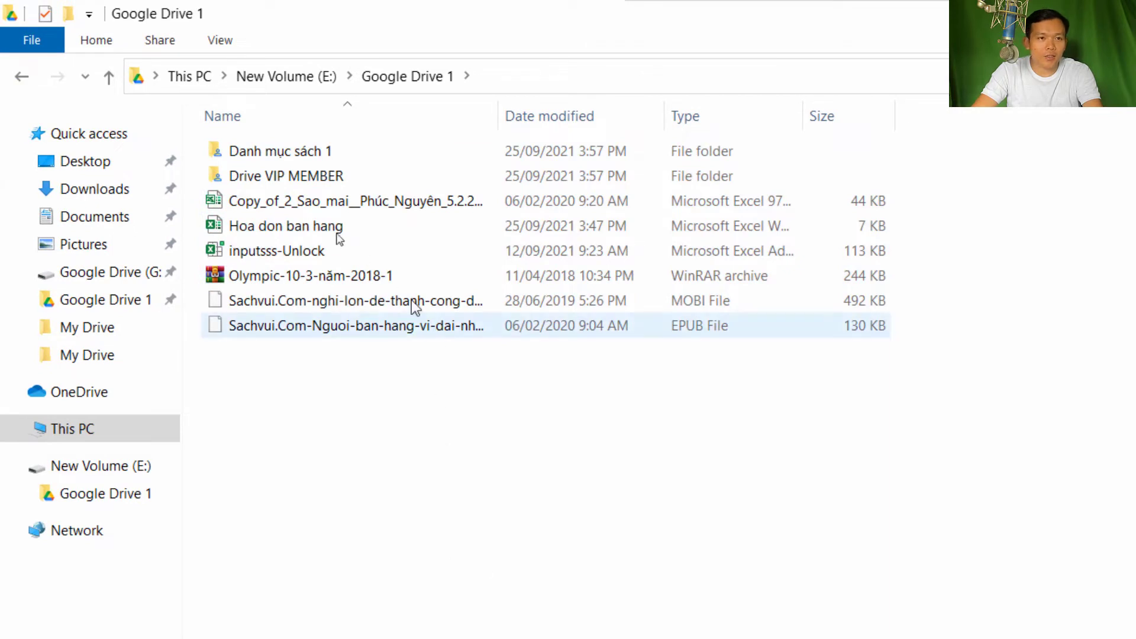
click(20, 78)
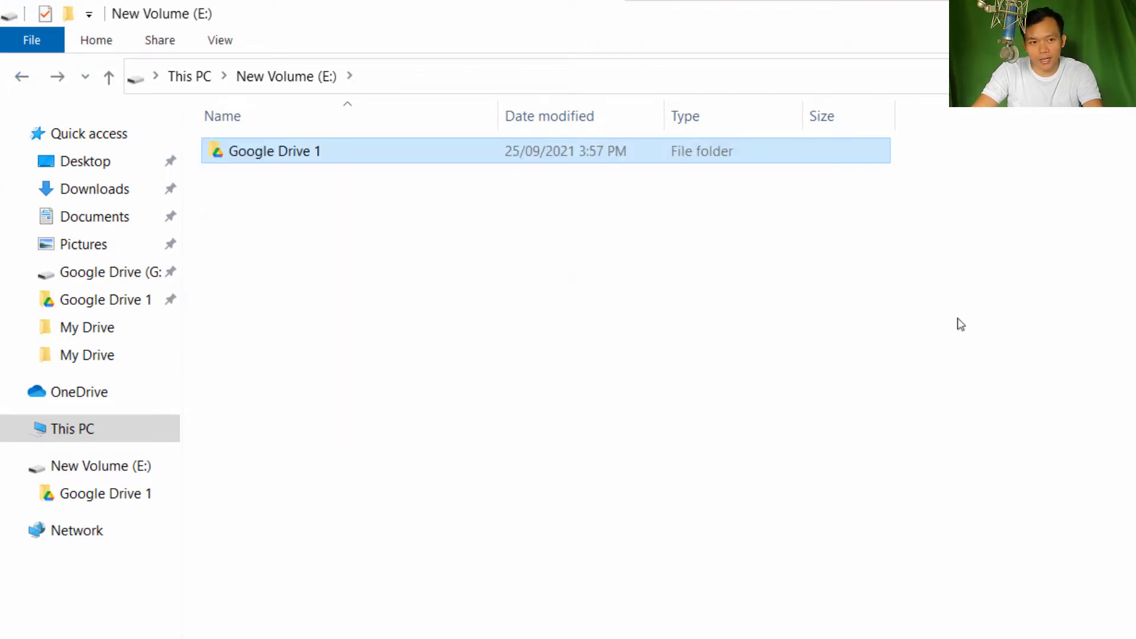
click(28, 80)
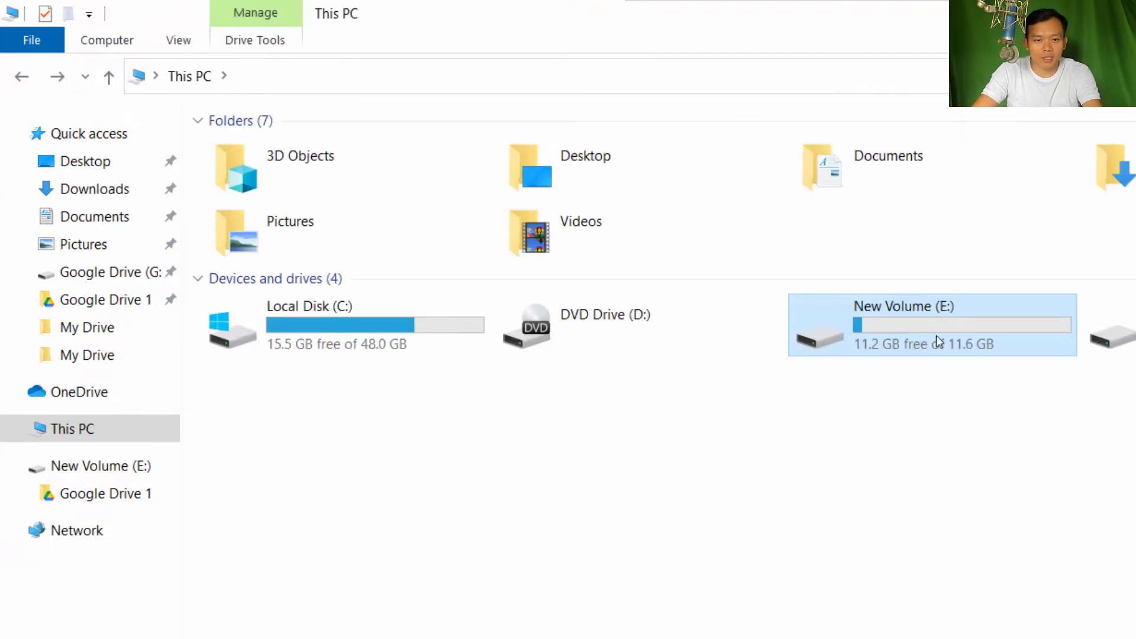
click(1014, 443)
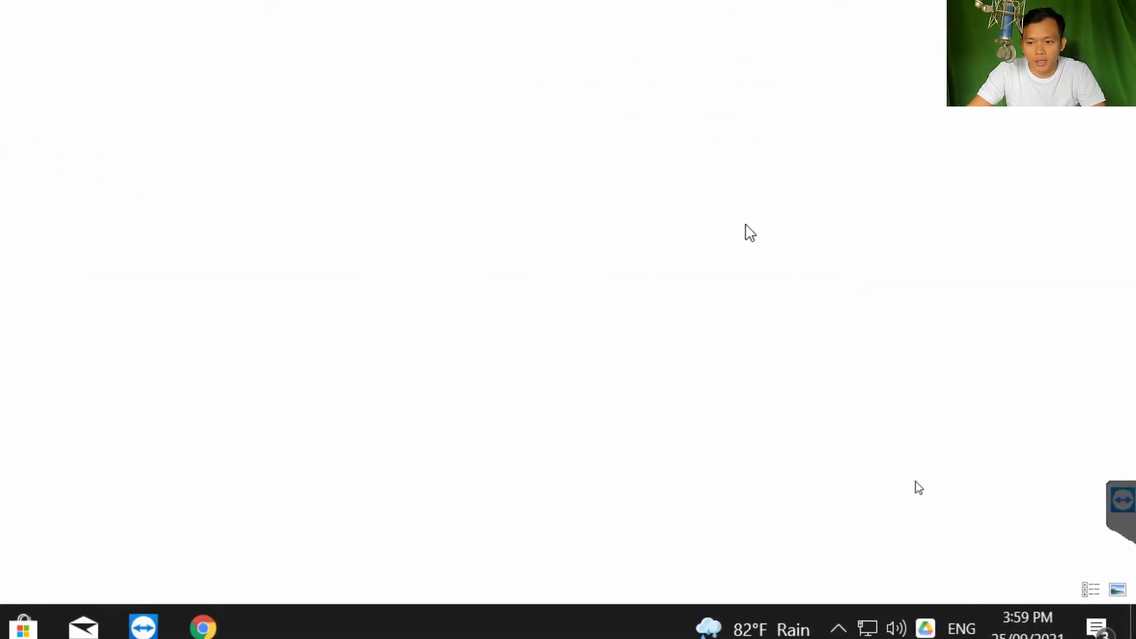
Open Drive Preferences from the tray icon and show the Google Drive syncing page
click(924, 629)
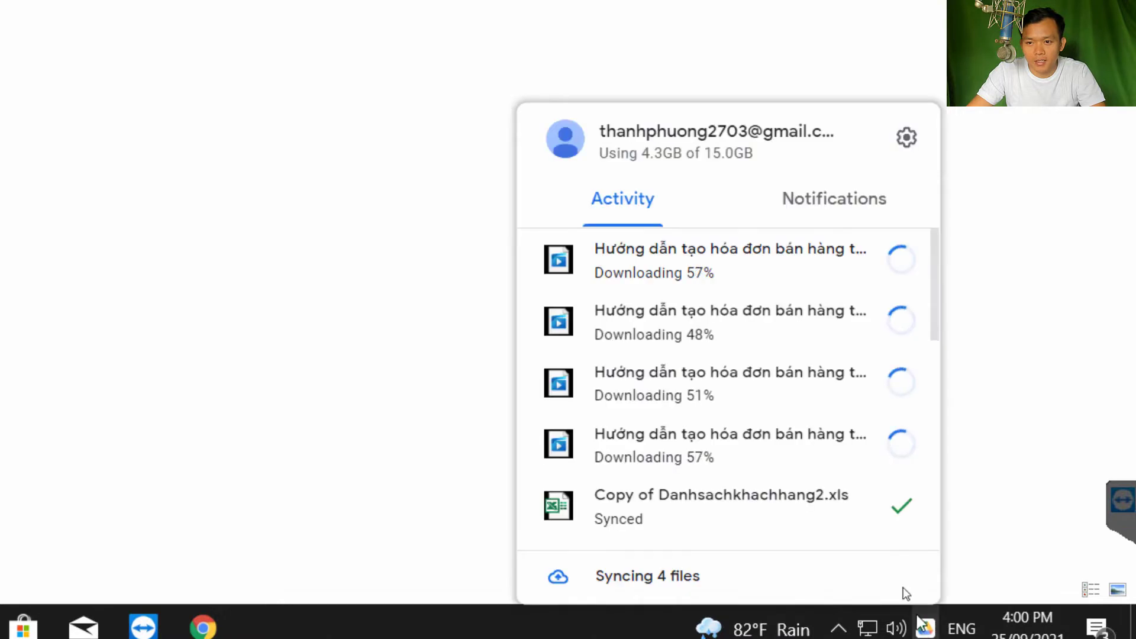
click(909, 144)
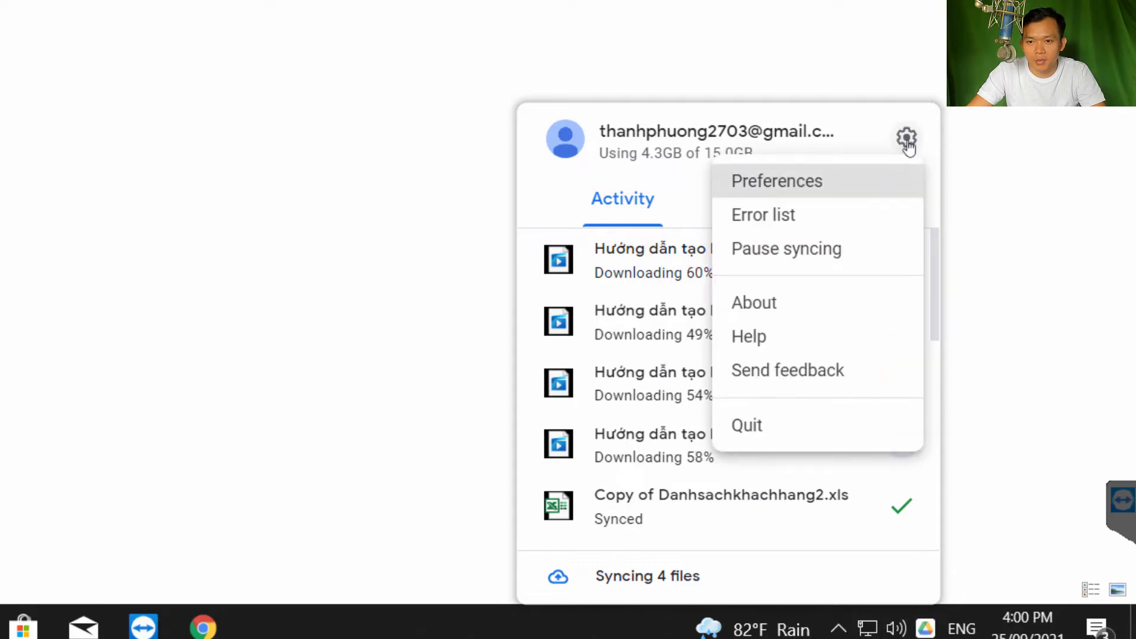
click(777, 188)
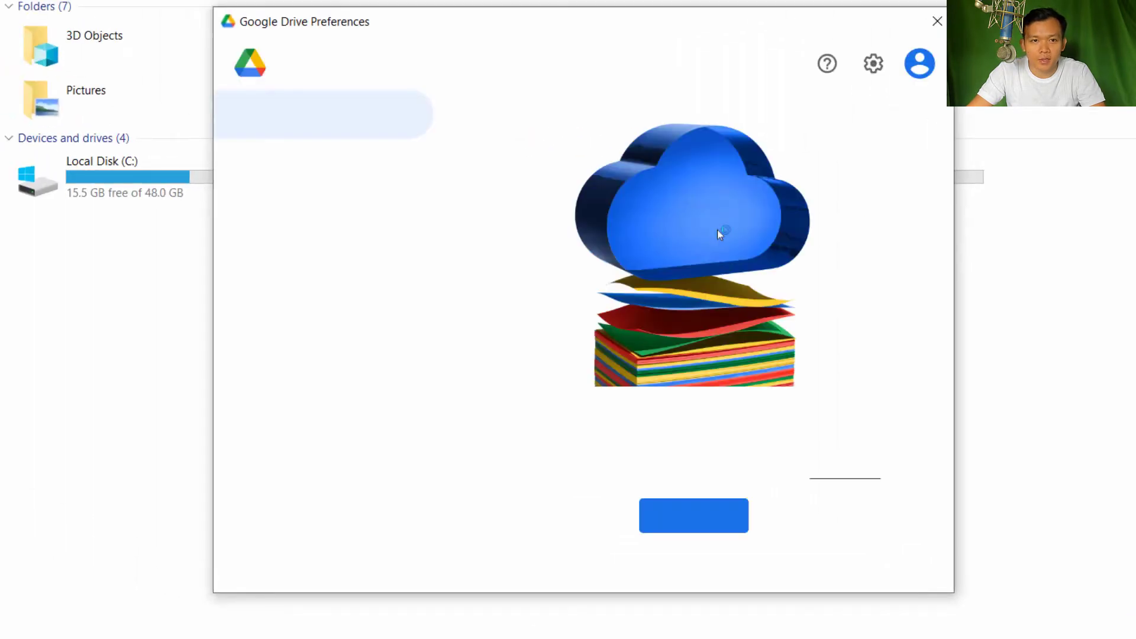
click(301, 171)
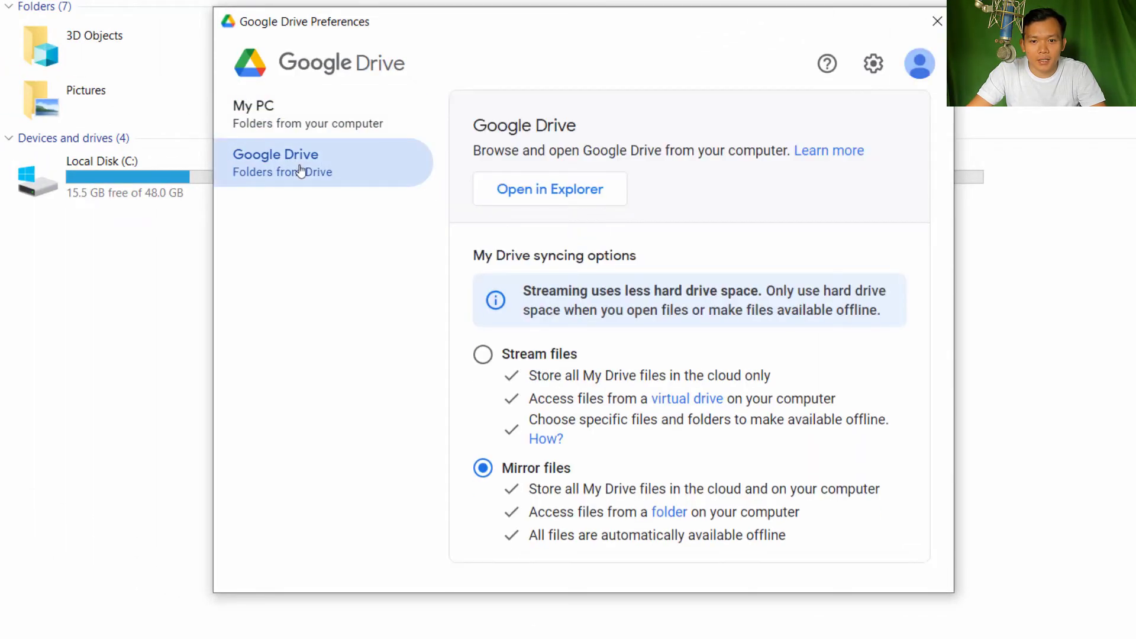
In Drive settings keep G as the drive letter and scroll to the Google Photos options
click(873, 63)
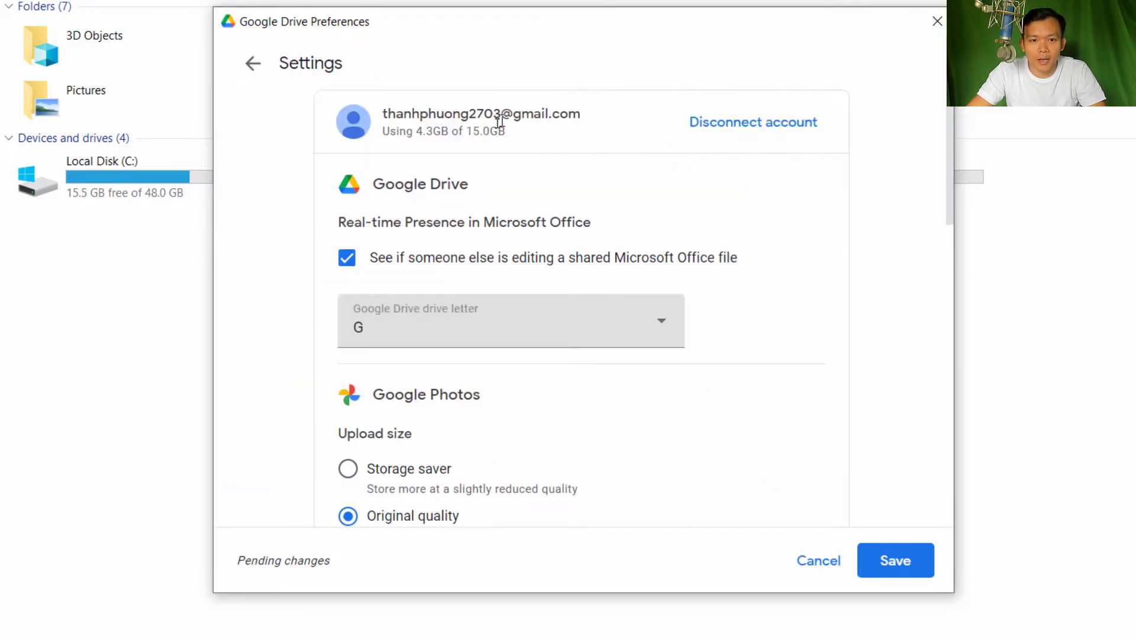
scroll(595, 171, down, 2)
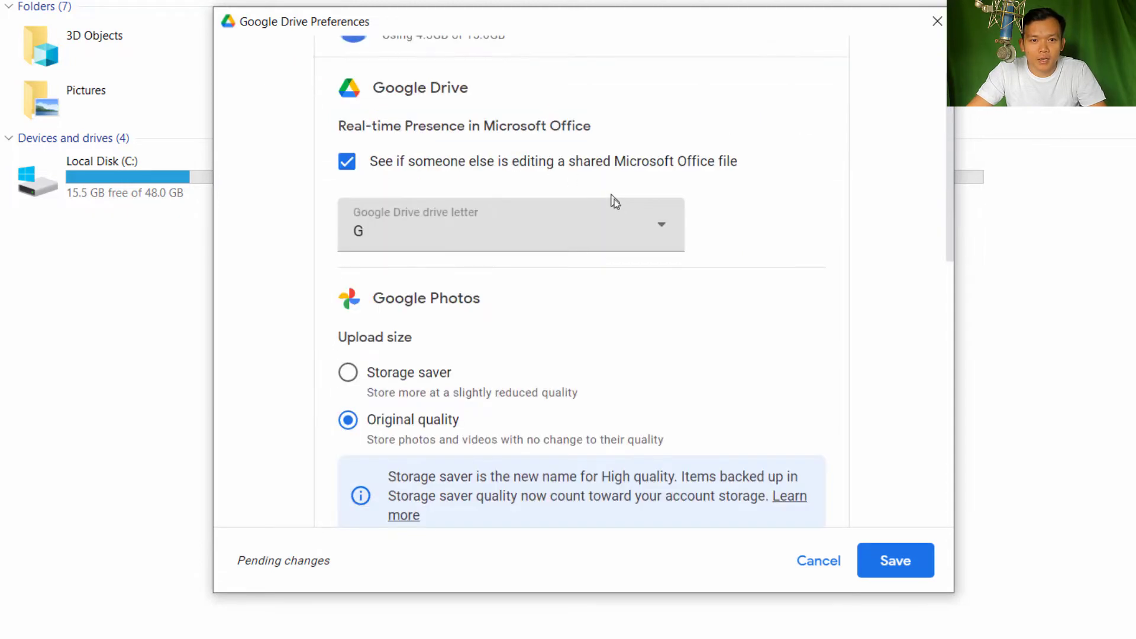
scroll(562, 244, up, 2)
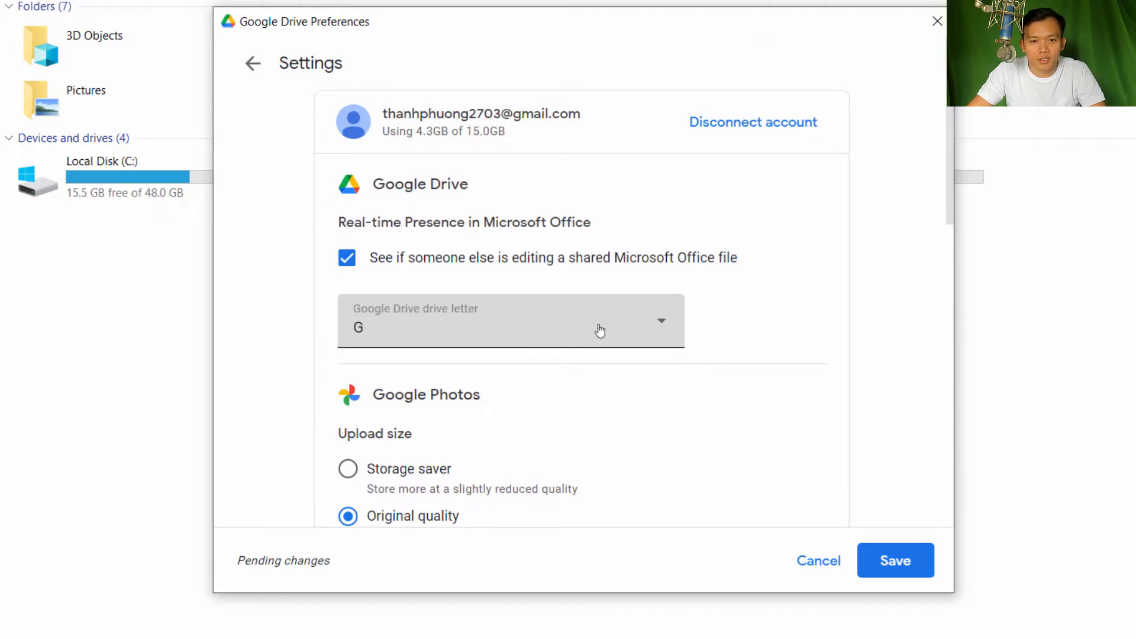
click(599, 330)
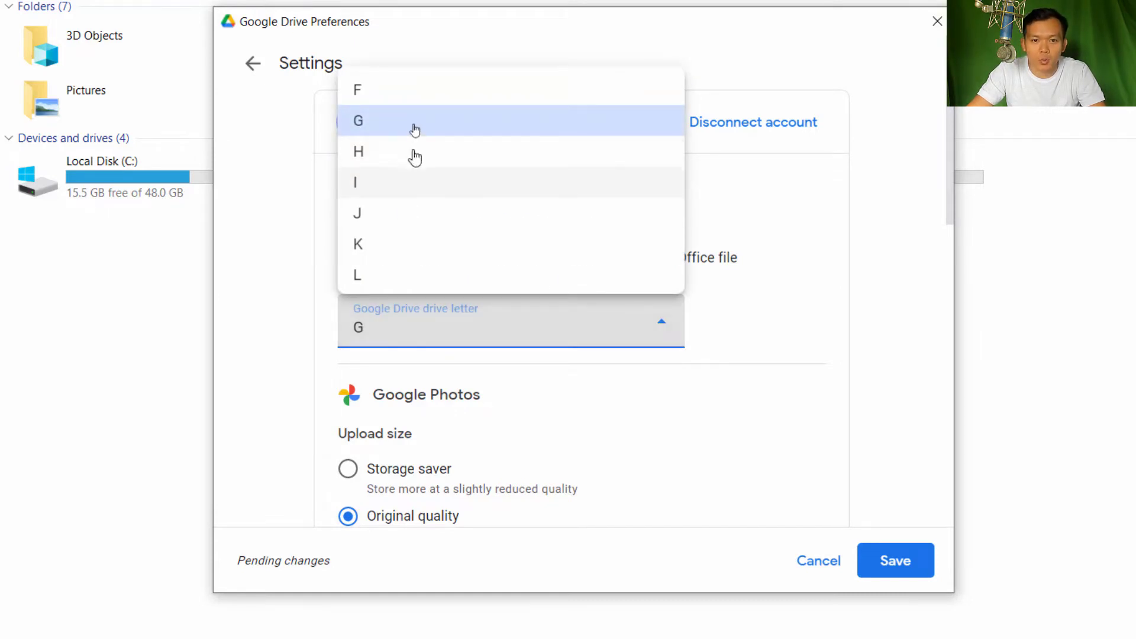
click(805, 347)
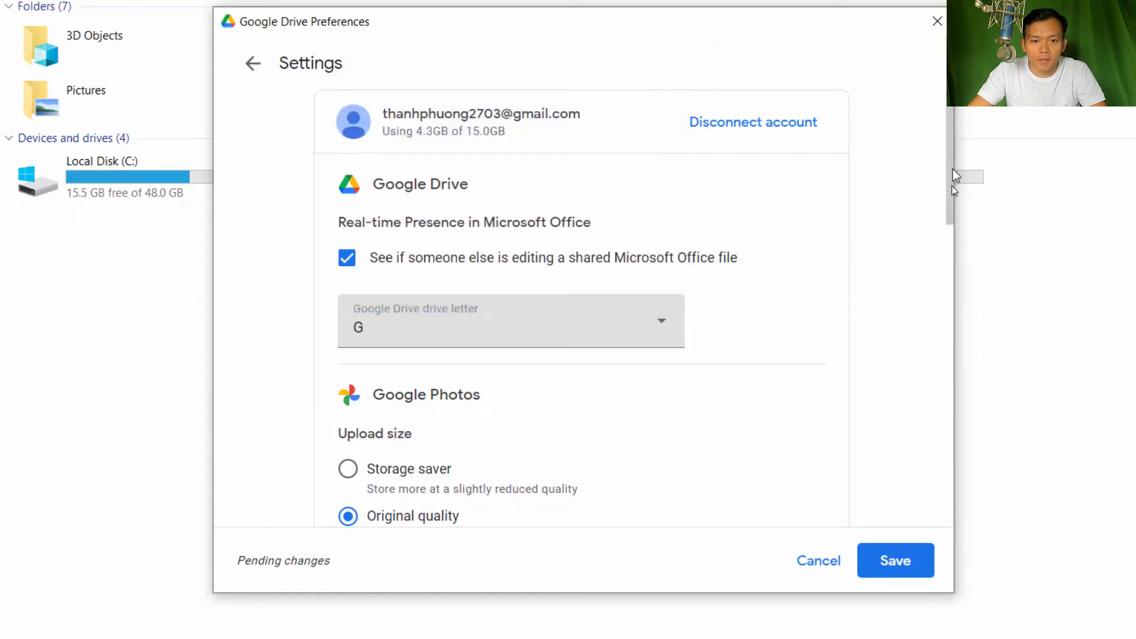
drag(952, 197, 953, 281)
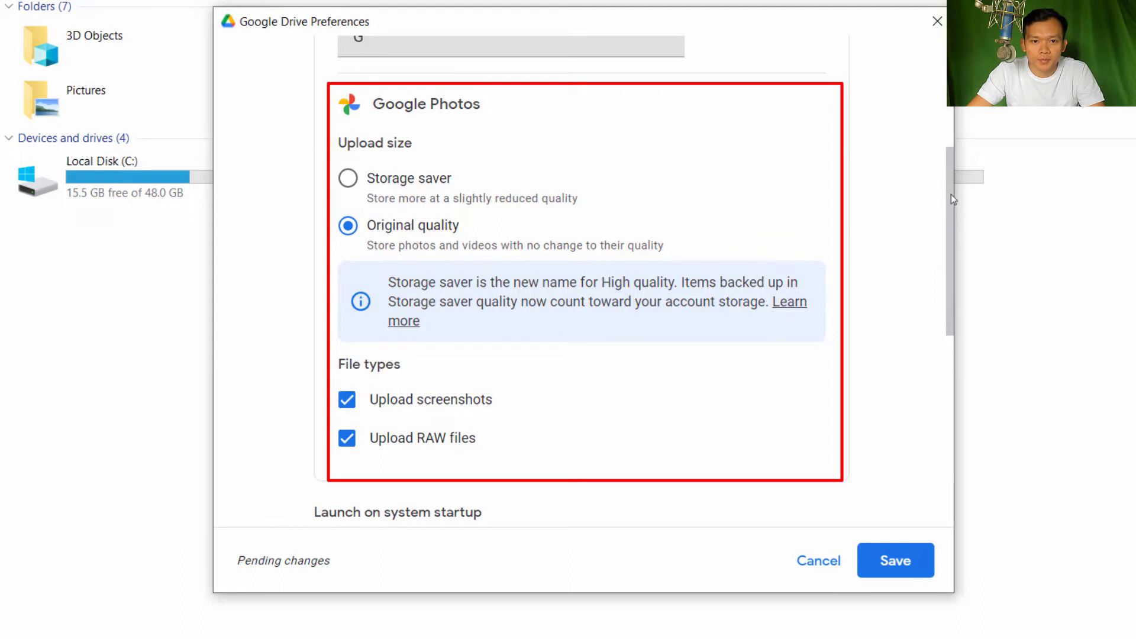
Review the remaining settings, keeping 'Launch Google Drive on system startup' checked, and save
drag(950, 194, 946, 155)
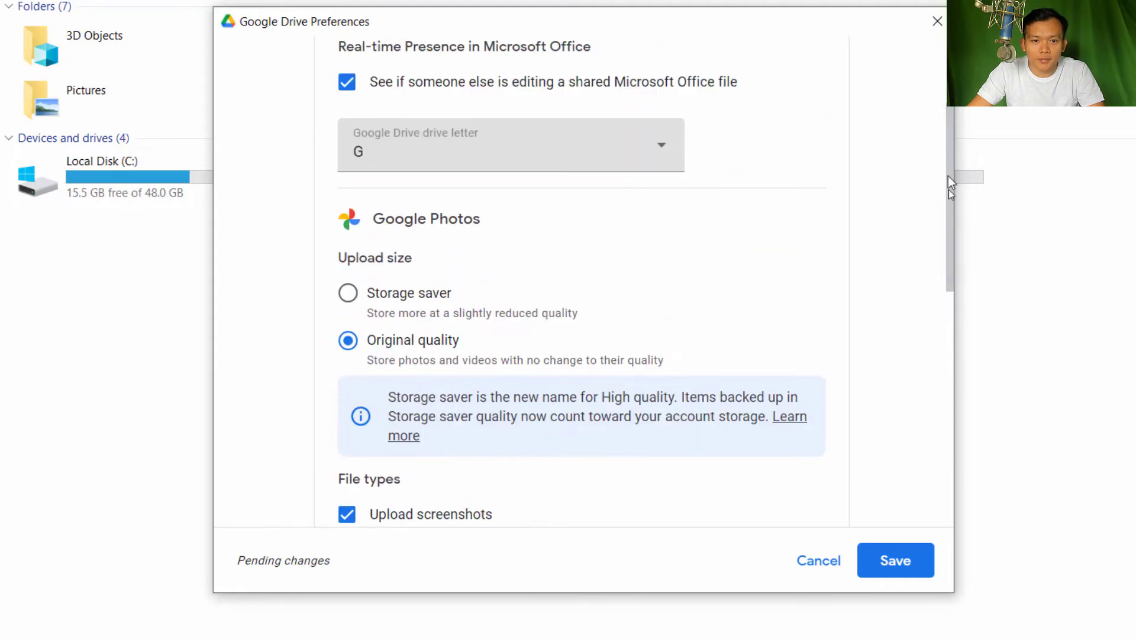
scroll(949, 189, down, 3)
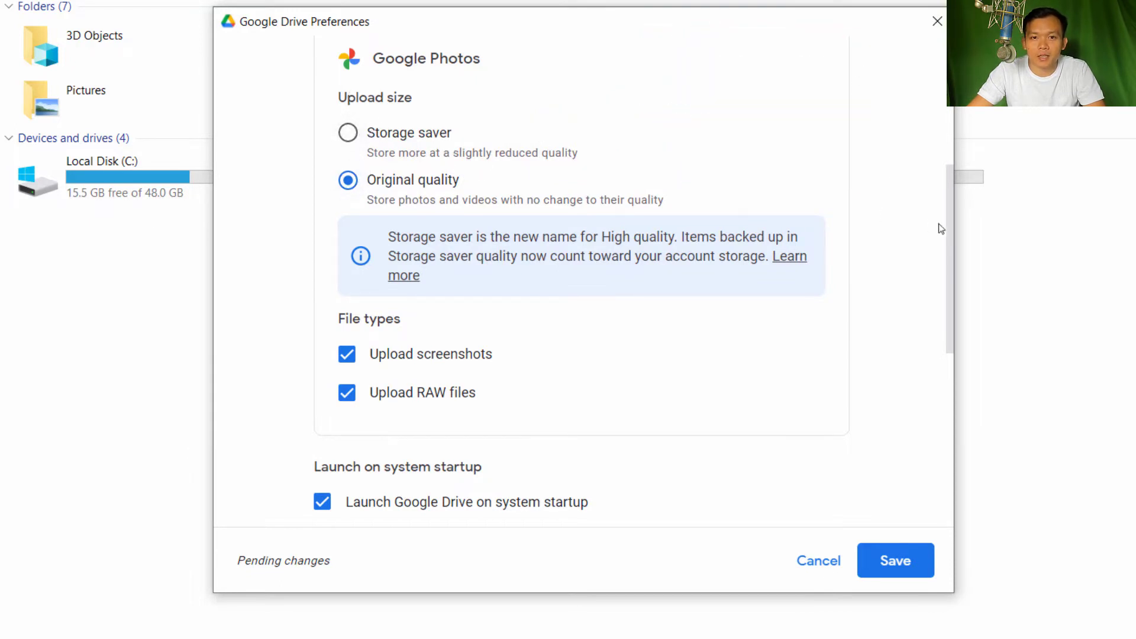
drag(951, 227, 948, 204)
drag(949, 181, 947, 307)
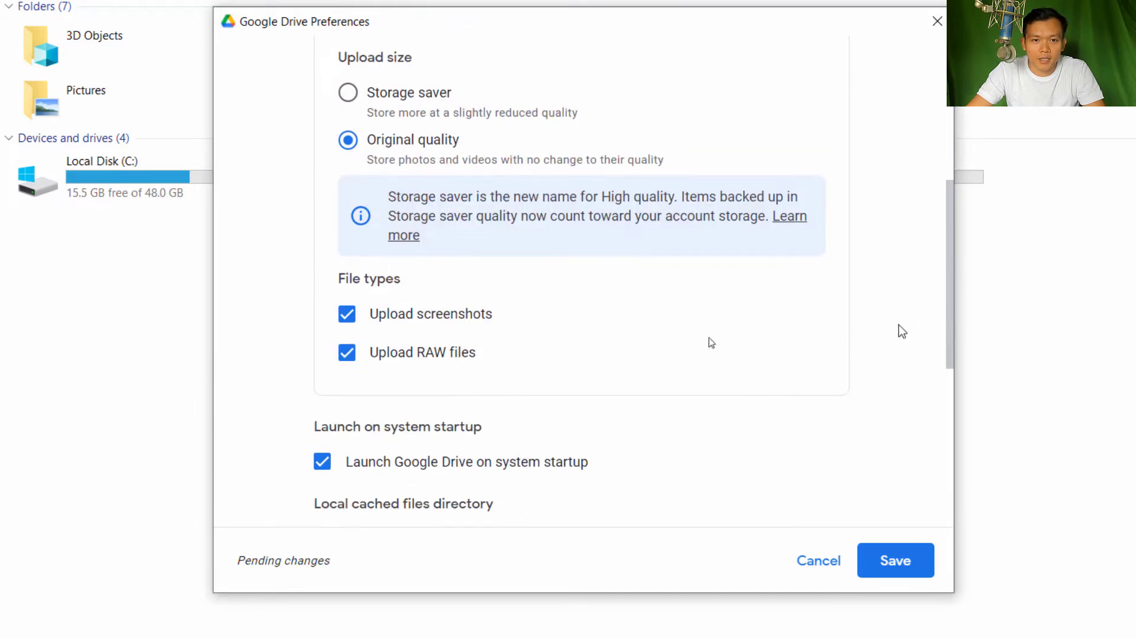
scroll(712, 342, down, 3)
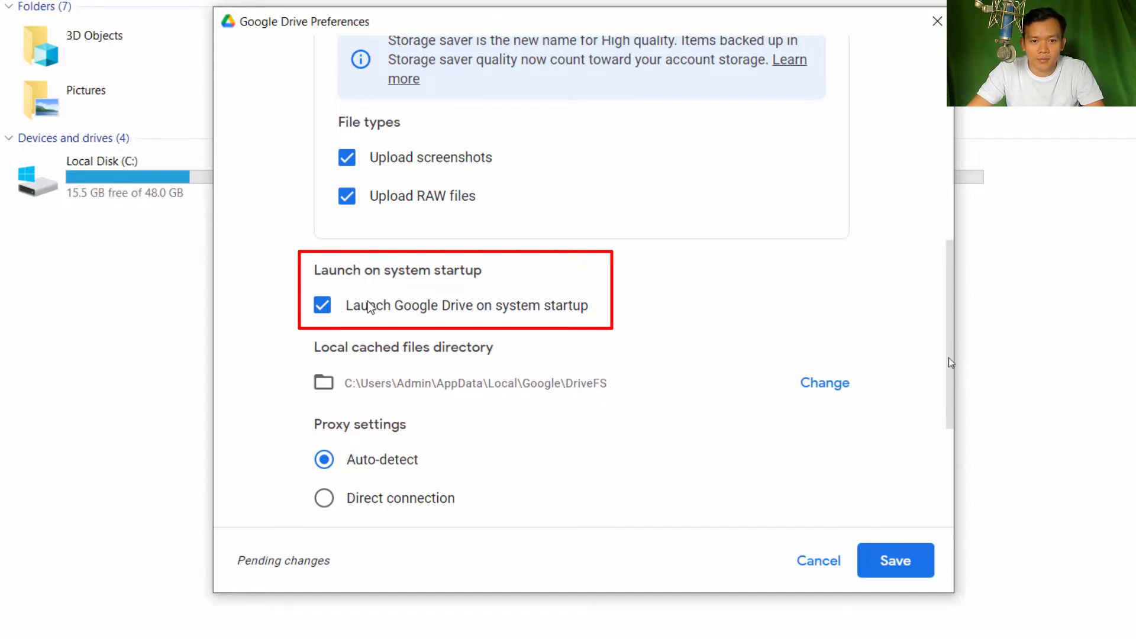
scroll(769, 390, down, 3)
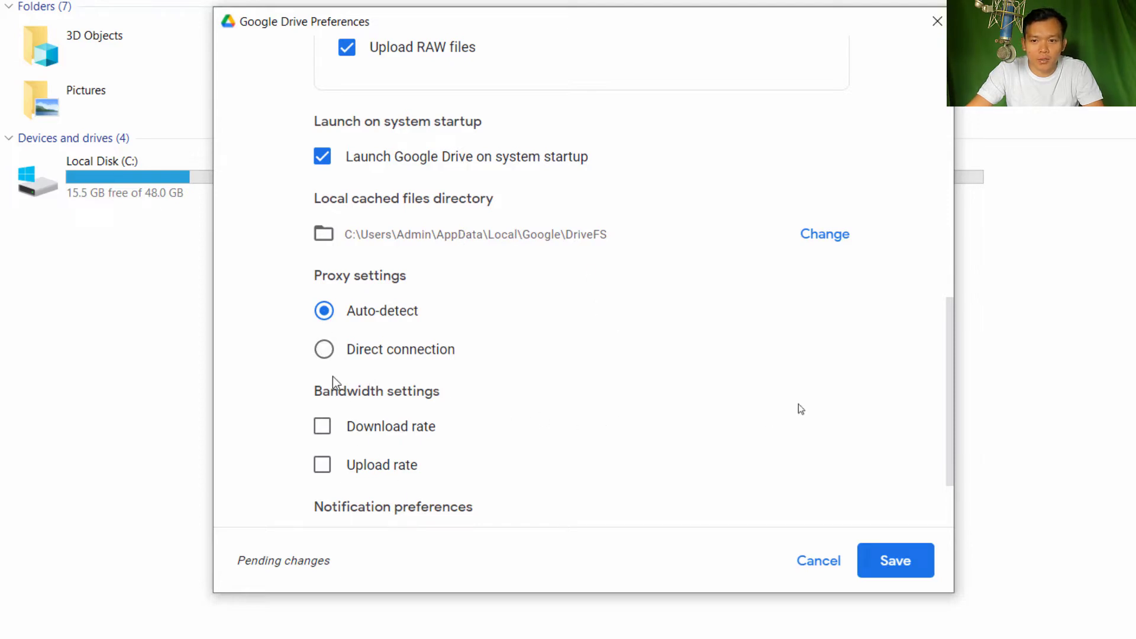
drag(948, 352, 951, 444)
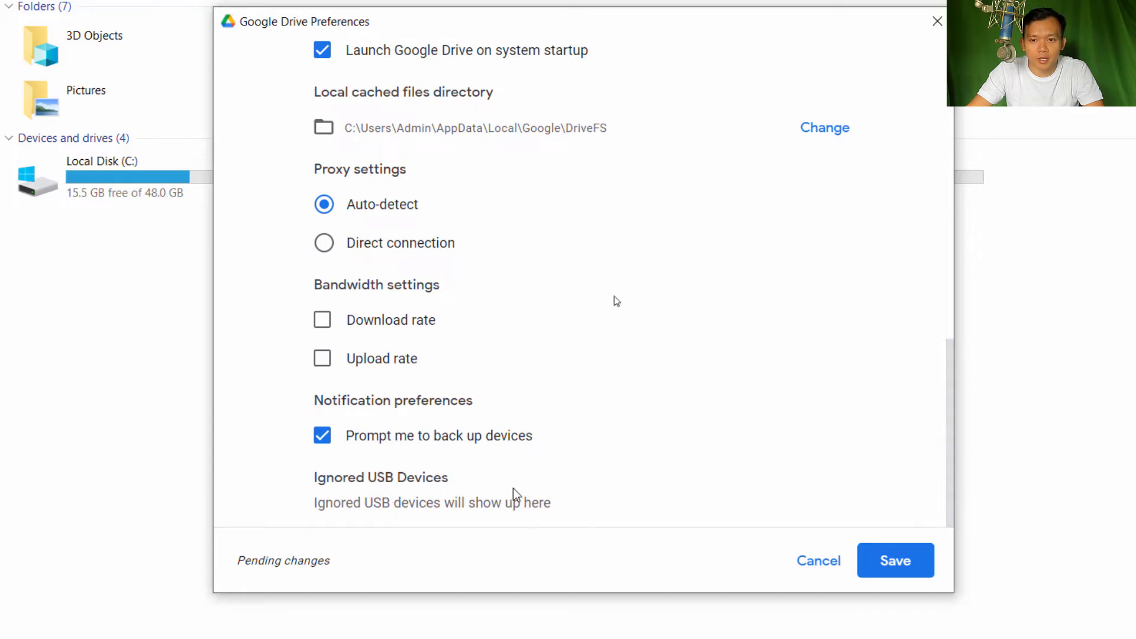
click(898, 559)
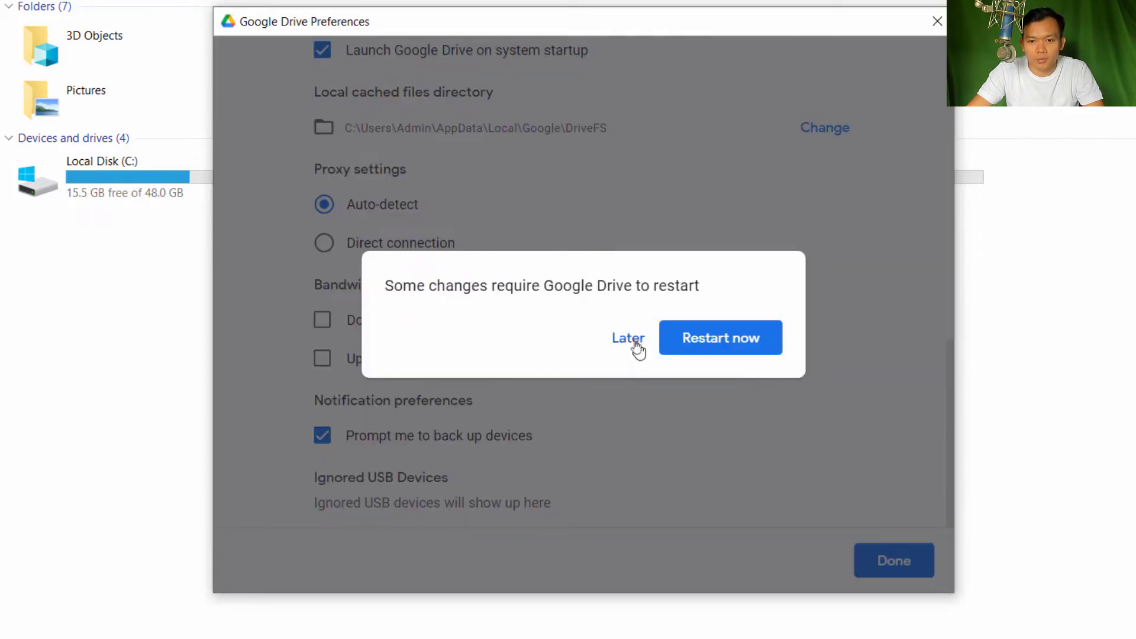
Choose Later on the restart notice, then open the settings menu in the Drive activity panel
click(631, 340)
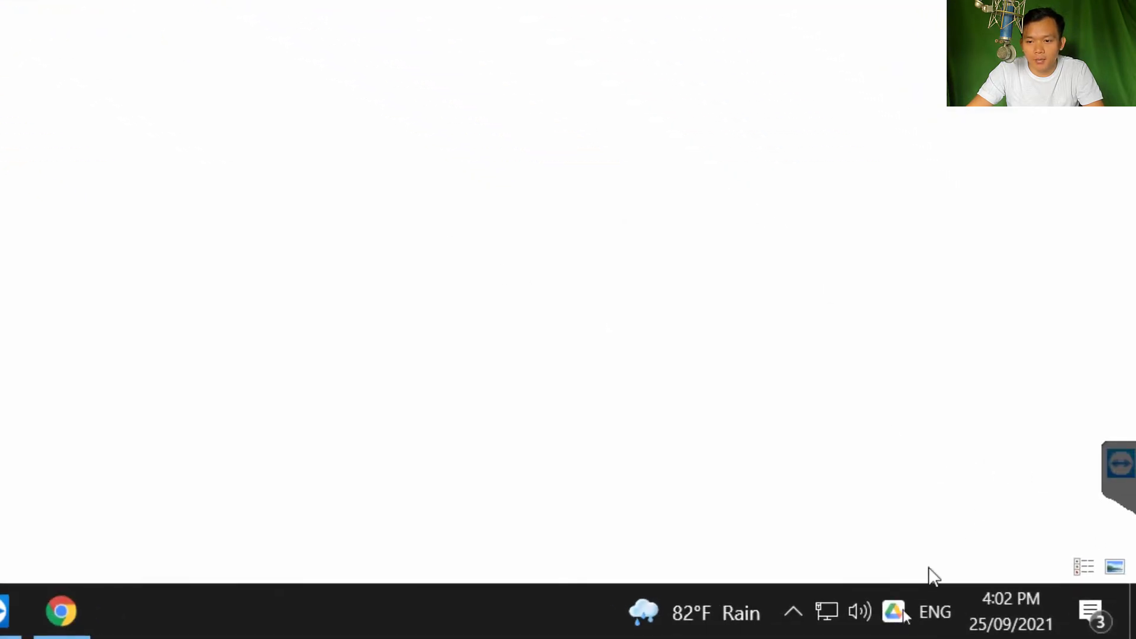
click(894, 612)
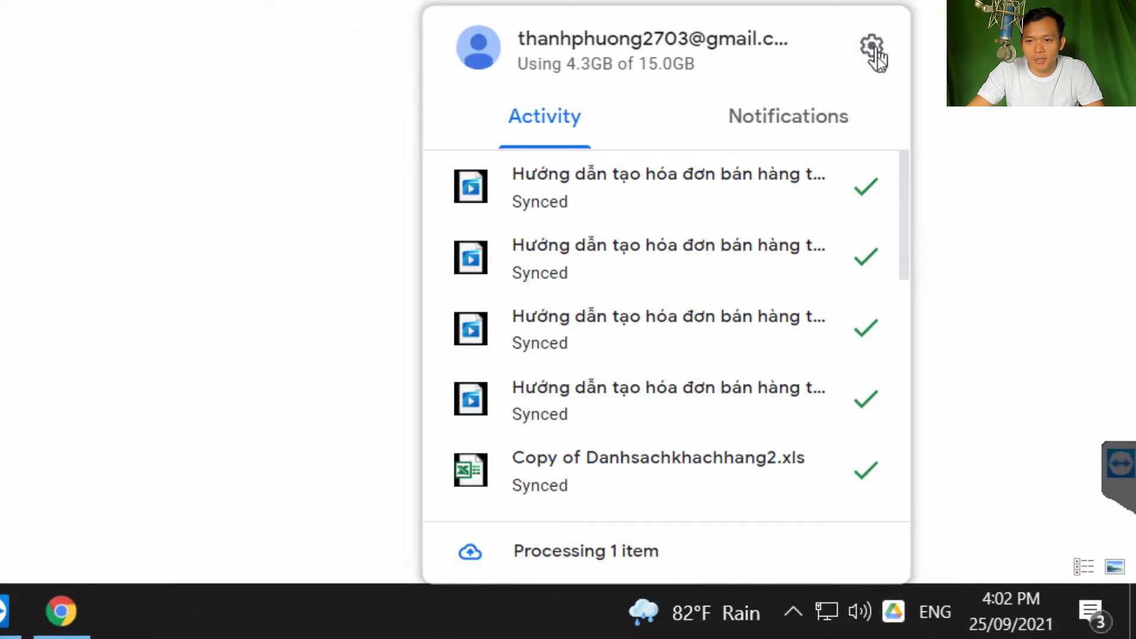
click(874, 52)
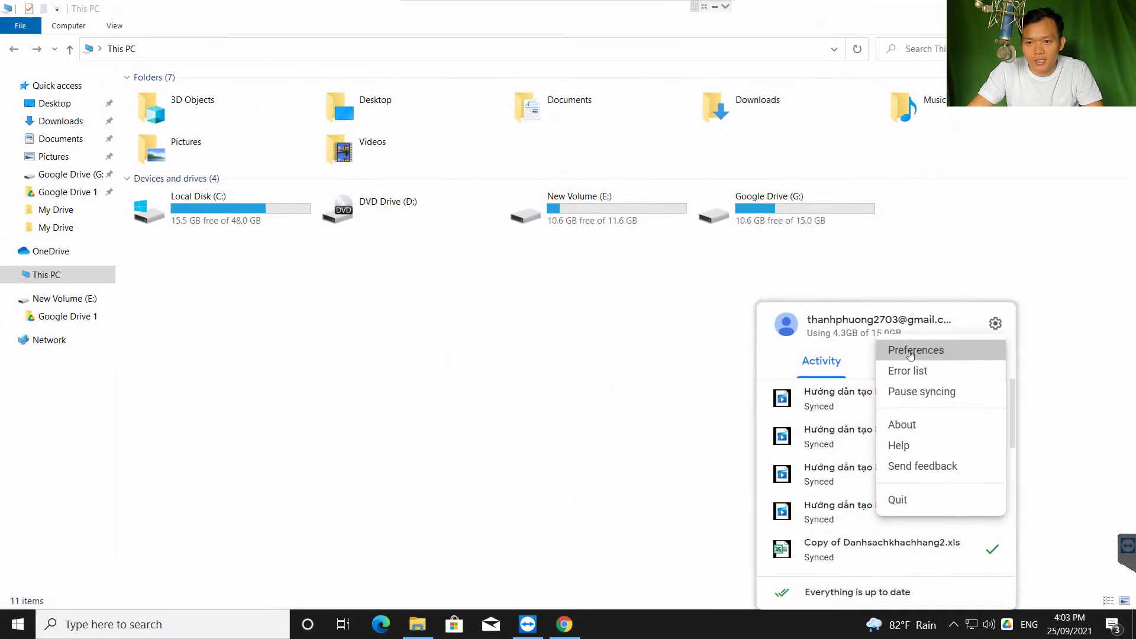
Reopen Drive Preferences and open the account menu showing 4.3GB of 15.0GB used
click(910, 352)
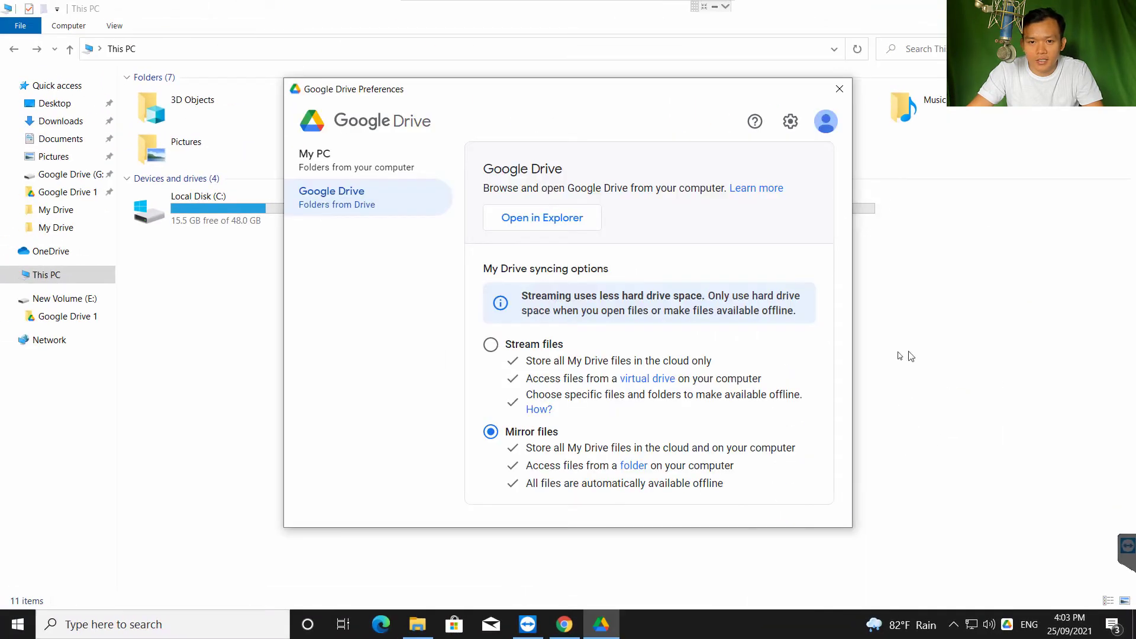
click(829, 125)
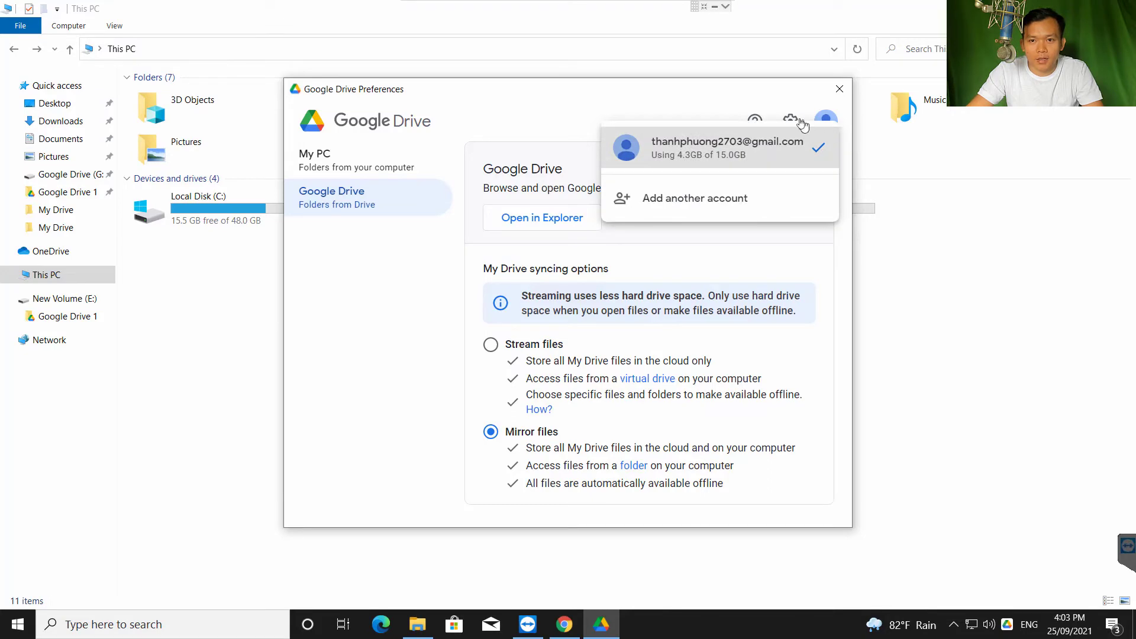
click(802, 122)
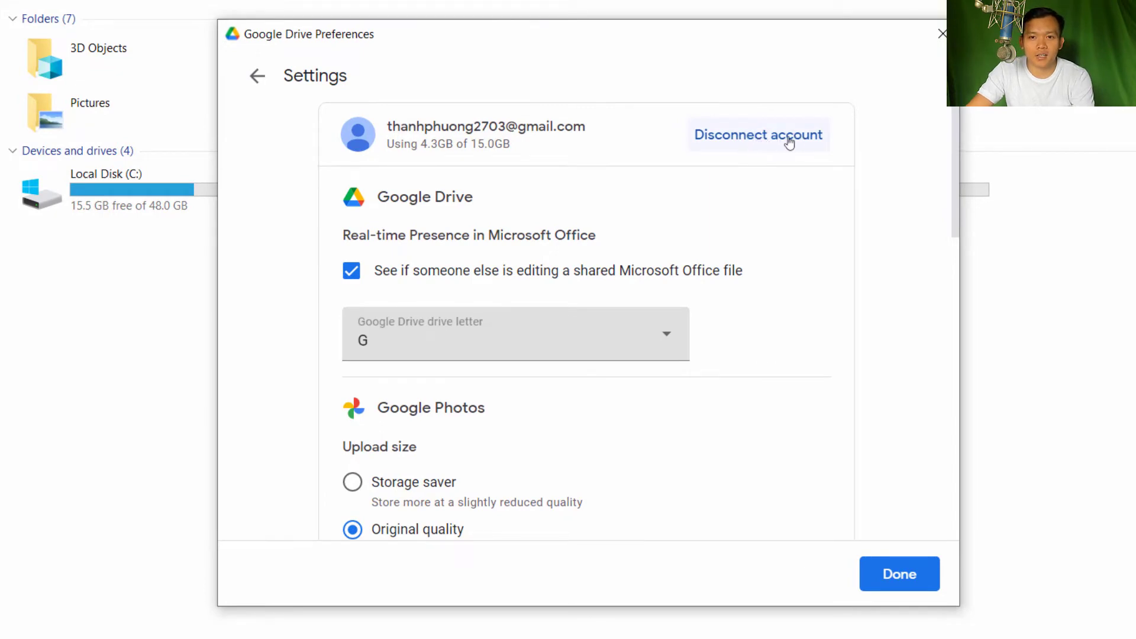
click(255, 76)
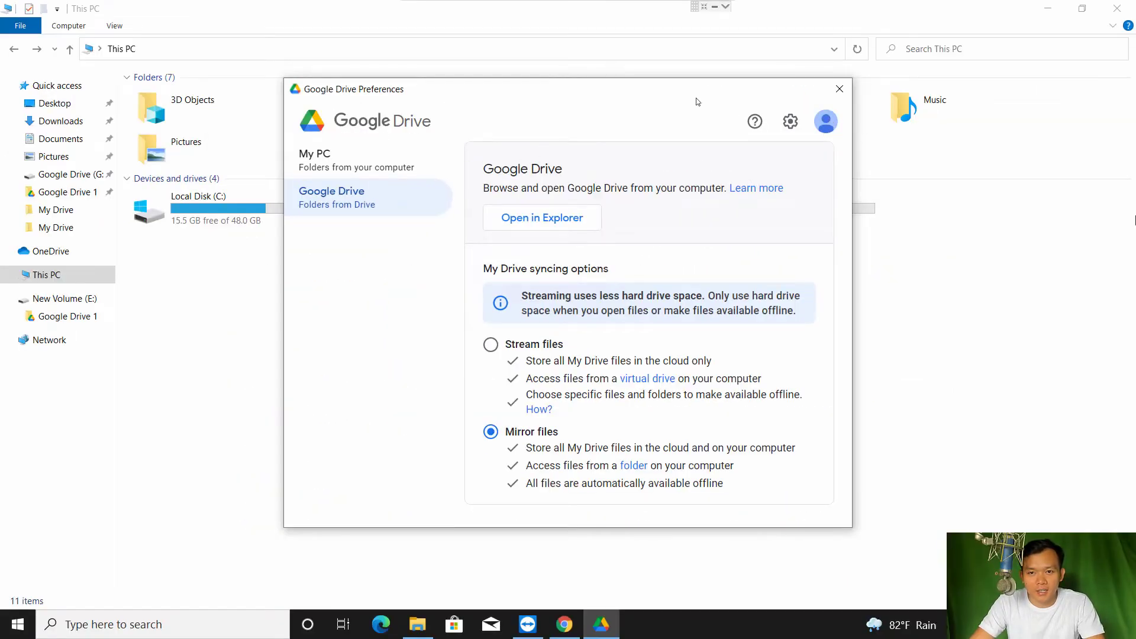
click(826, 123)
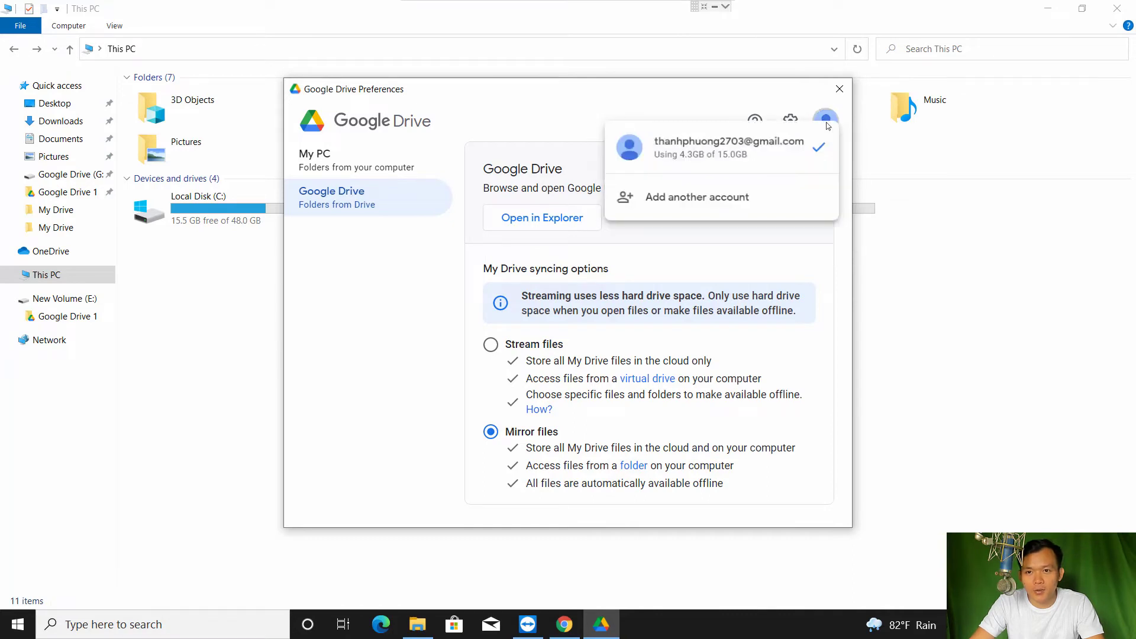
click(677, 202)
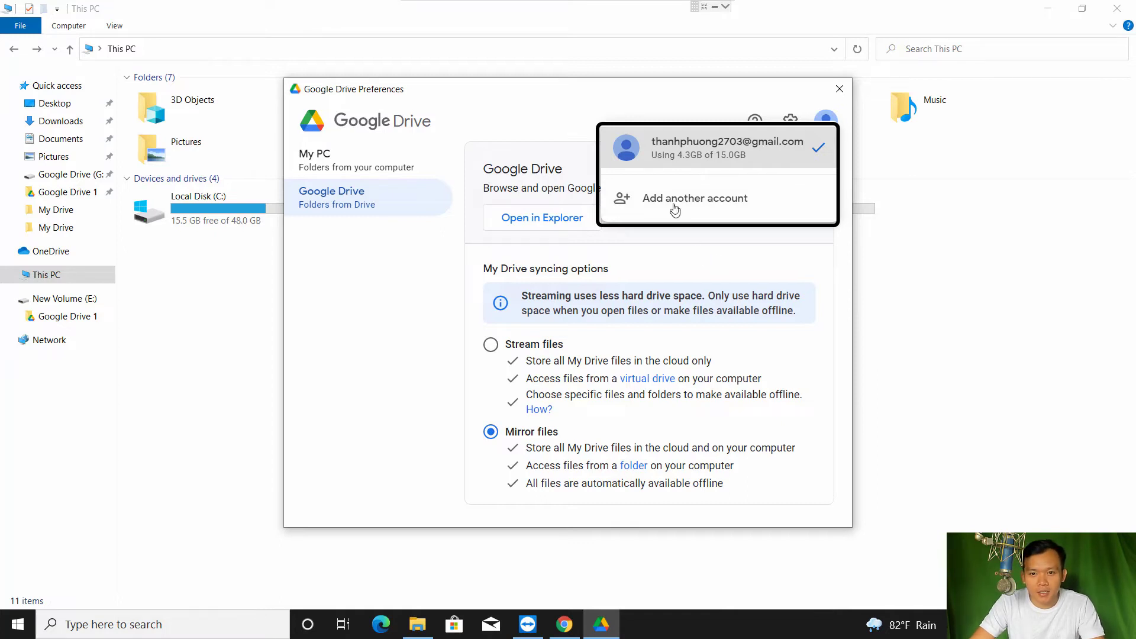
Choose Add another account, then move the Preferences window aside over the This PC window
click(732, 206)
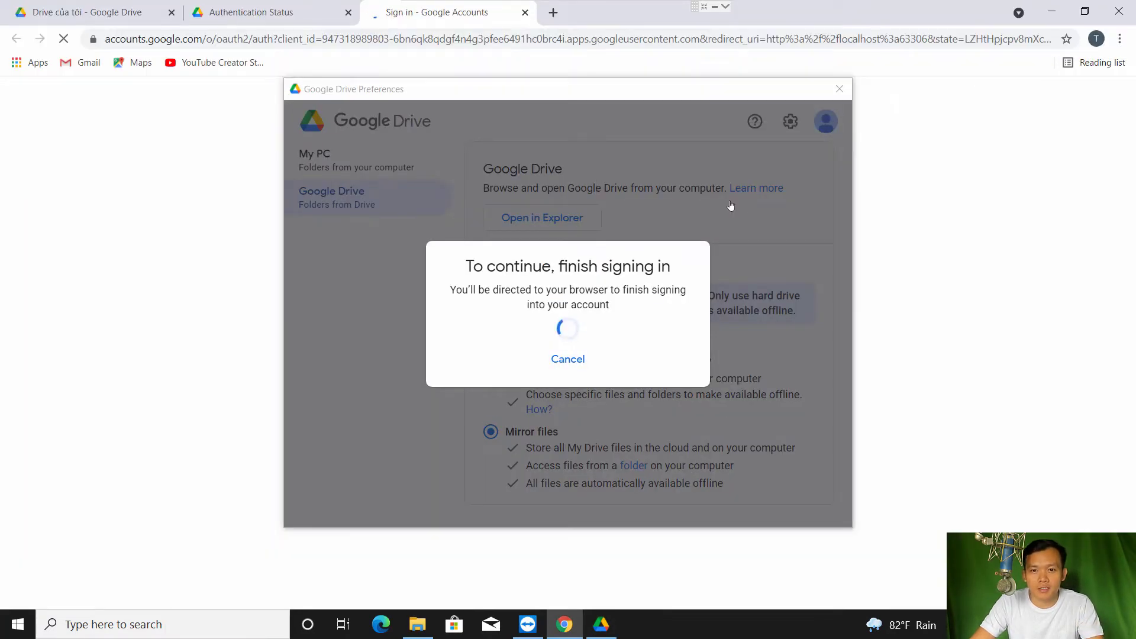
click(434, 631)
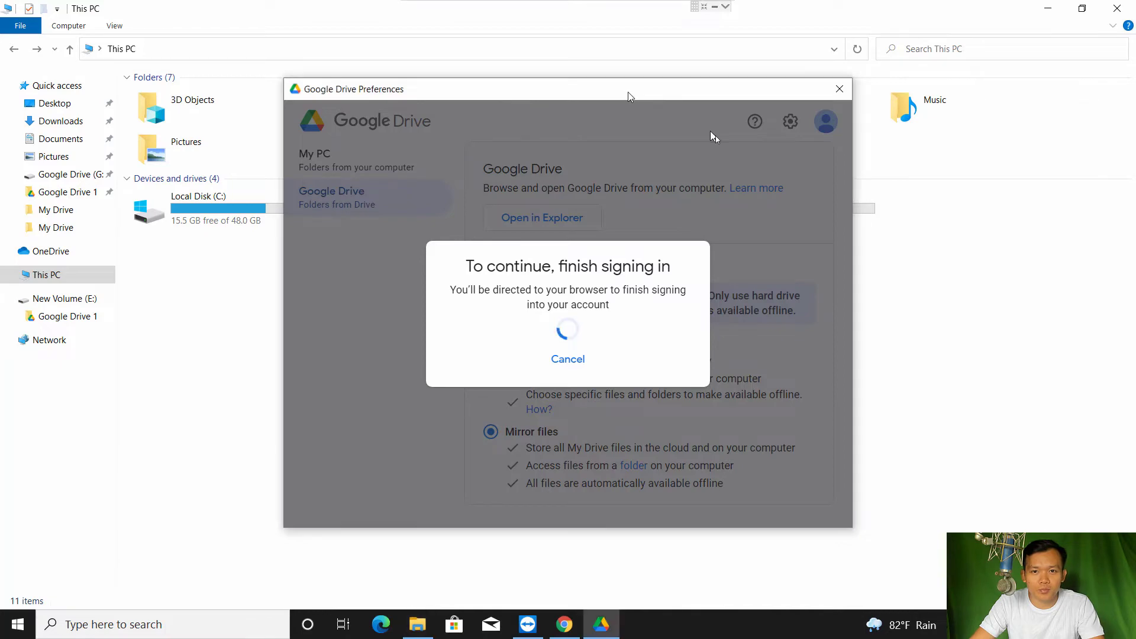
drag(627, 94, 853, 154)
drag(749, 131, 913, 249)
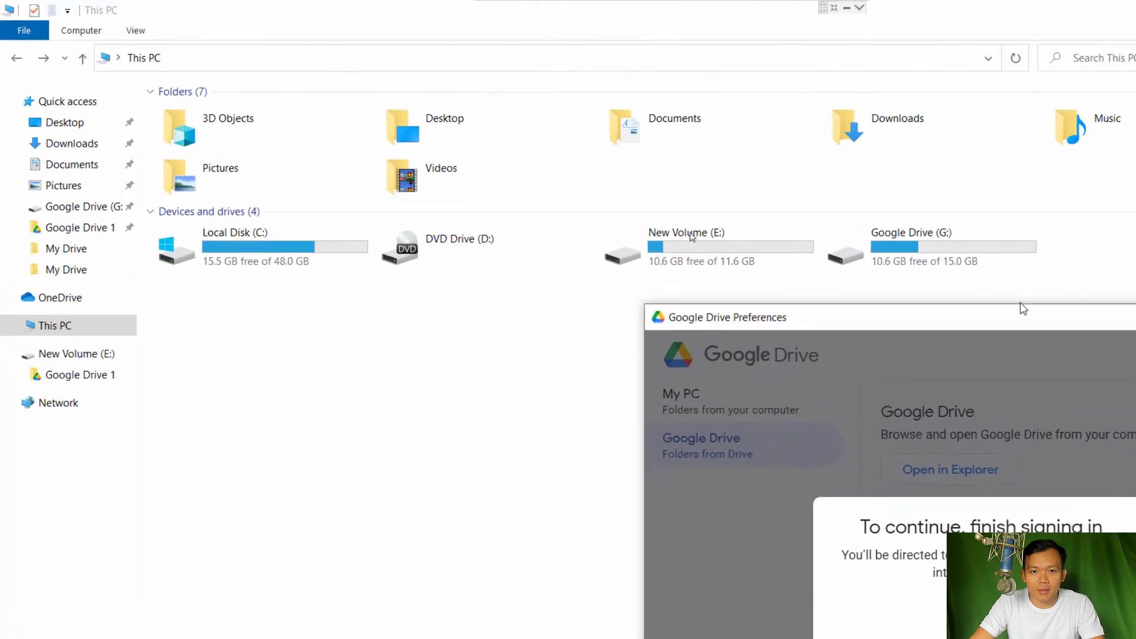
Add a new folder named 'Google Drive 2' on E:, beside Google Drive 1
double_click(688, 236)
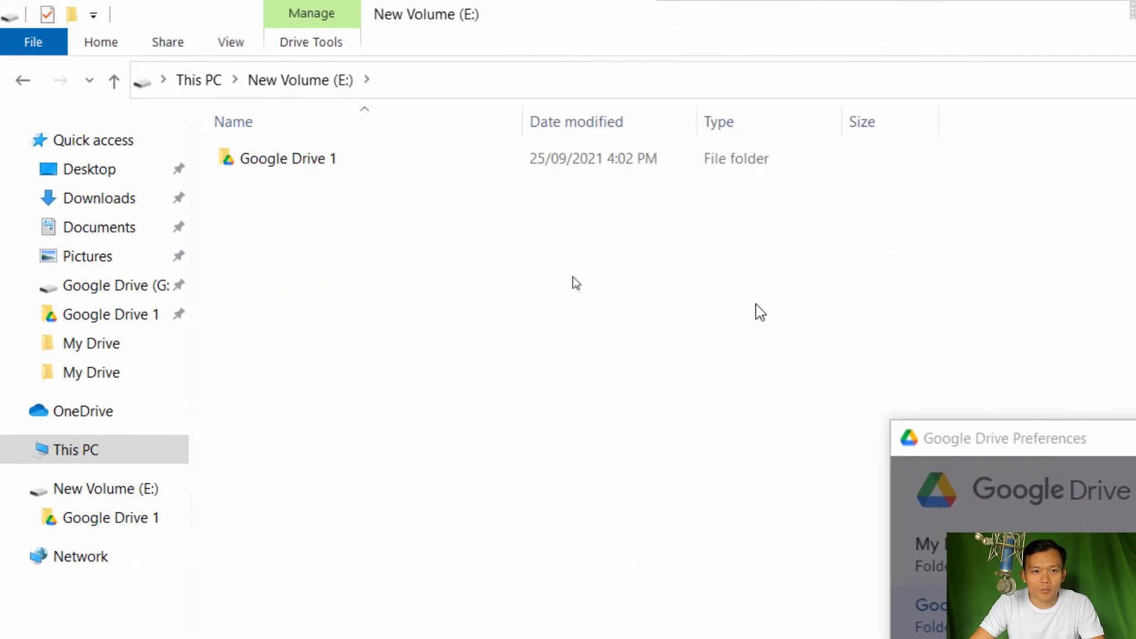
right_click(262, 211)
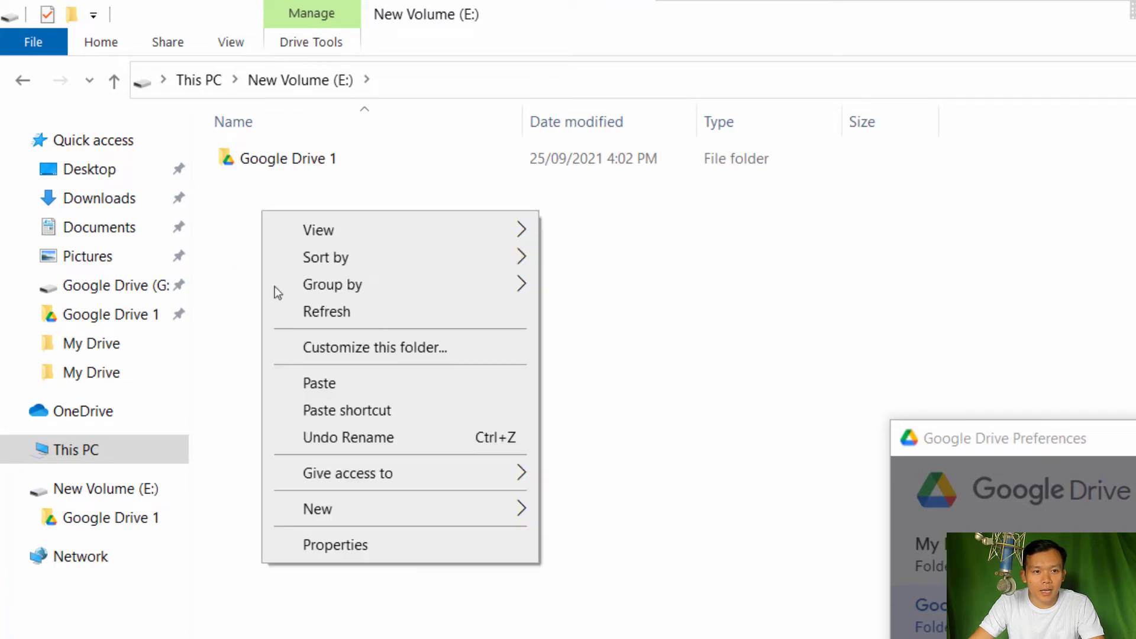
mouse_move(333, 507)
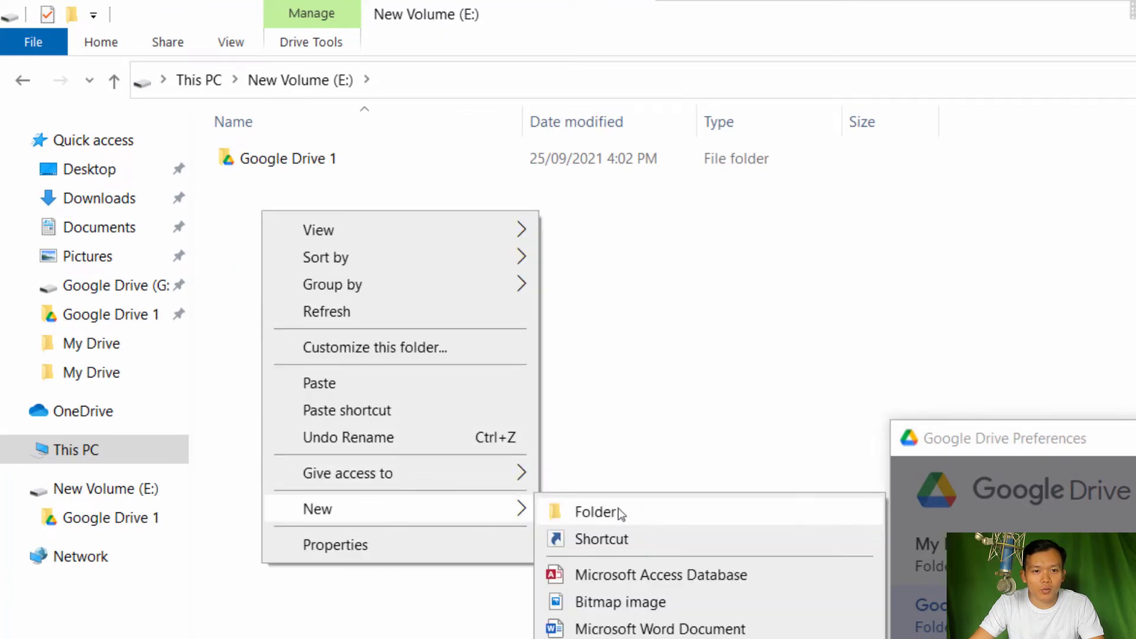
click(620, 513)
text(G)
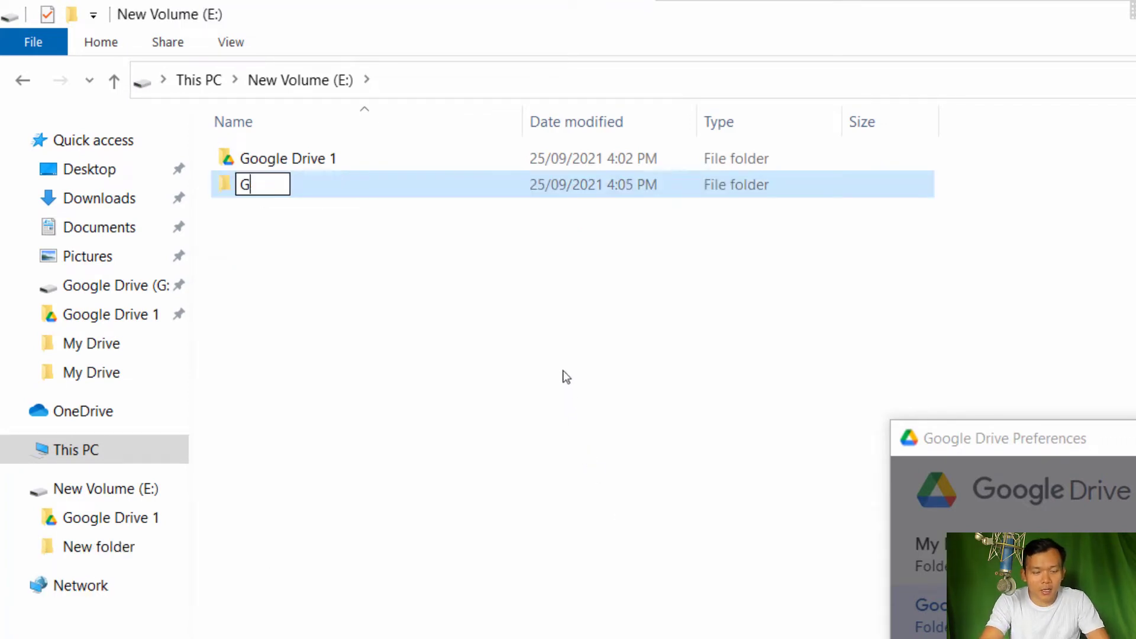
text(ooog)
key(BackSpace)
key(BackSpace)
text(g)
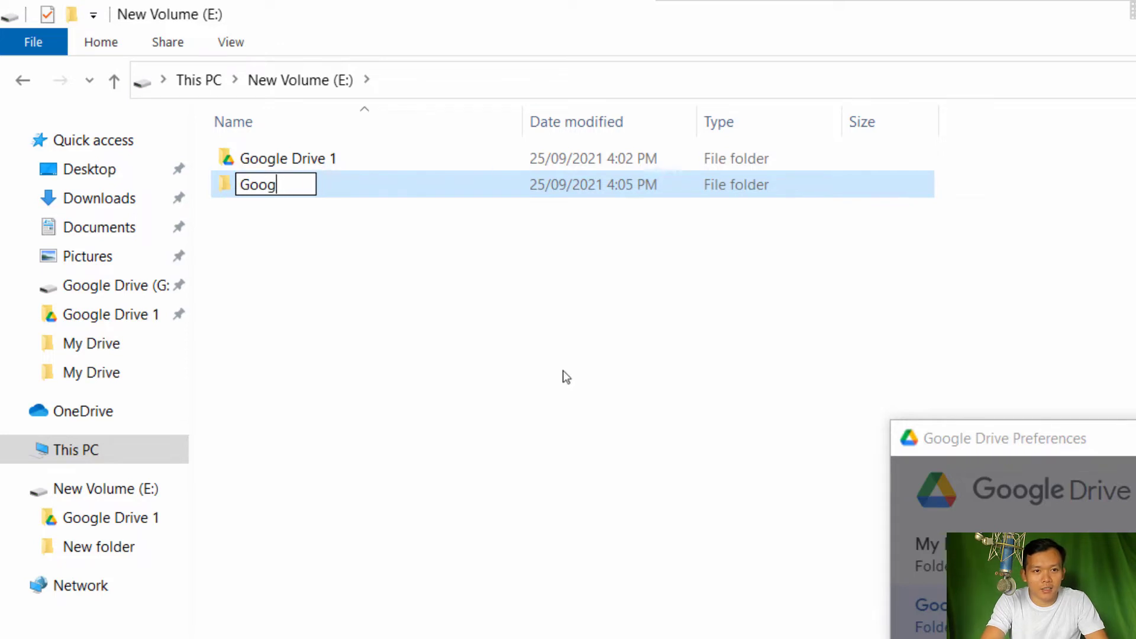
text(le )
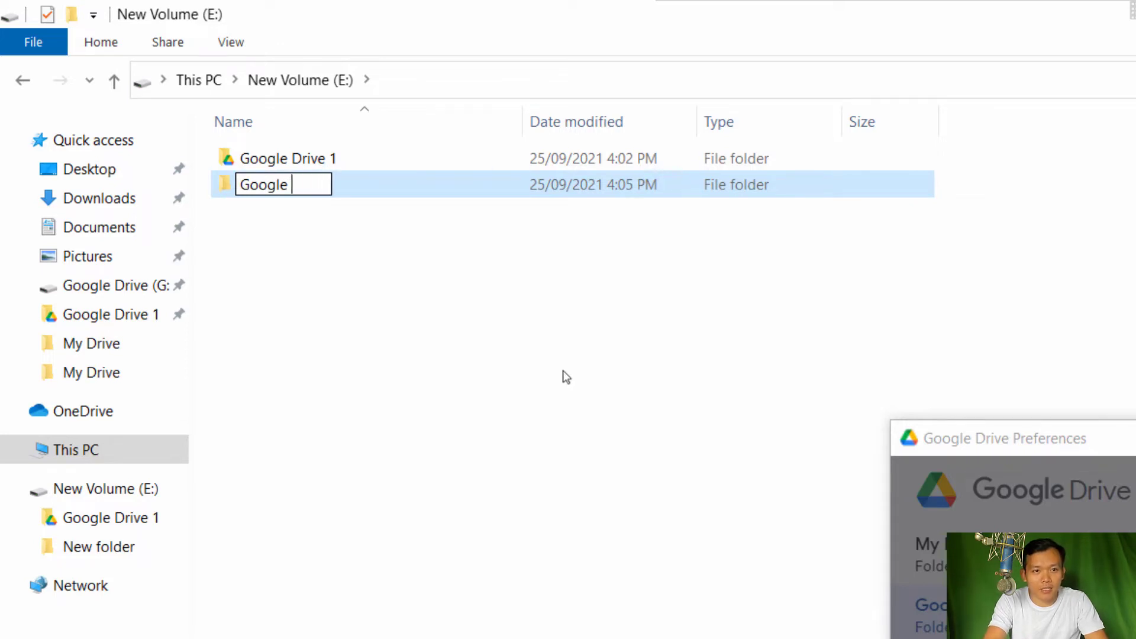
text(Drive 2)
key(Return)
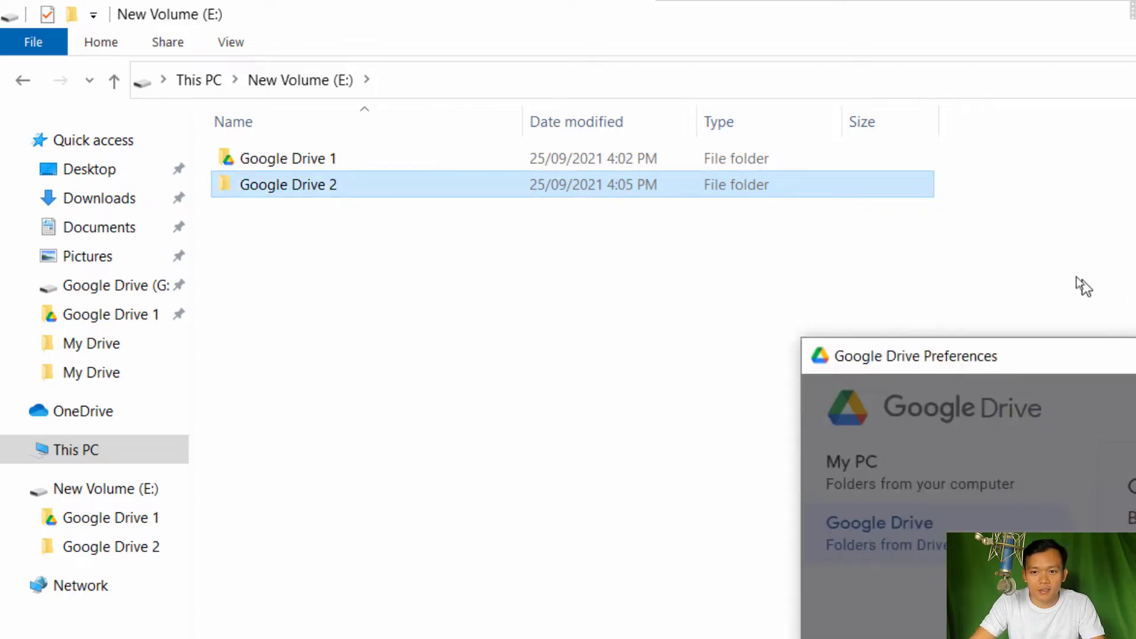
Move the preferences window aside, choose another account, and enter the second account's email
drag(1052, 273, 958, 206)
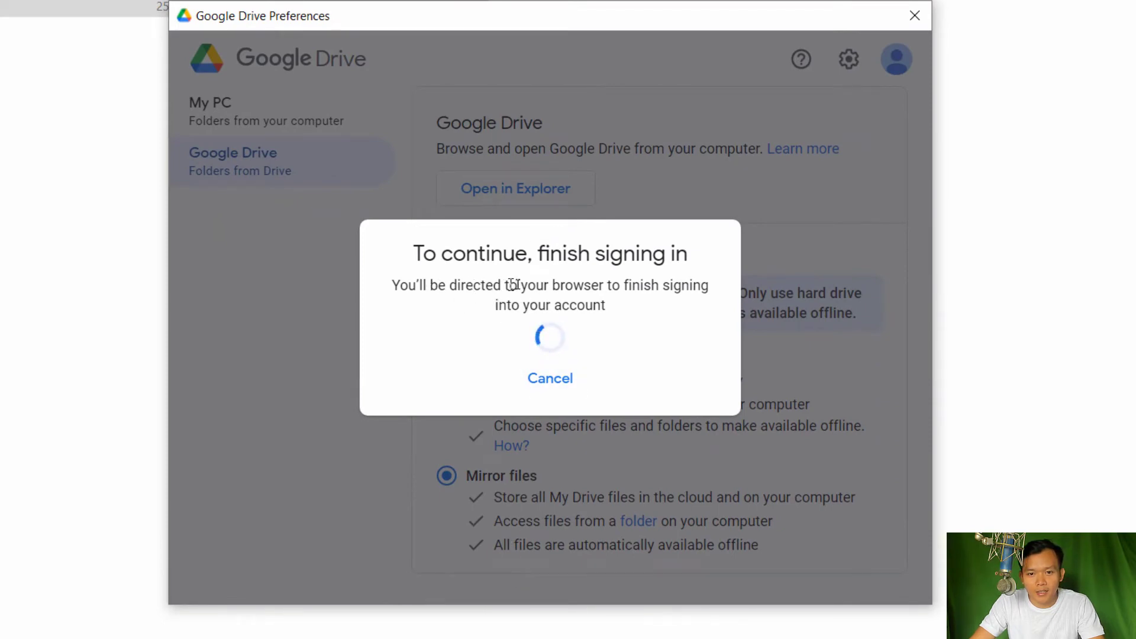
drag(545, 285, 602, 285)
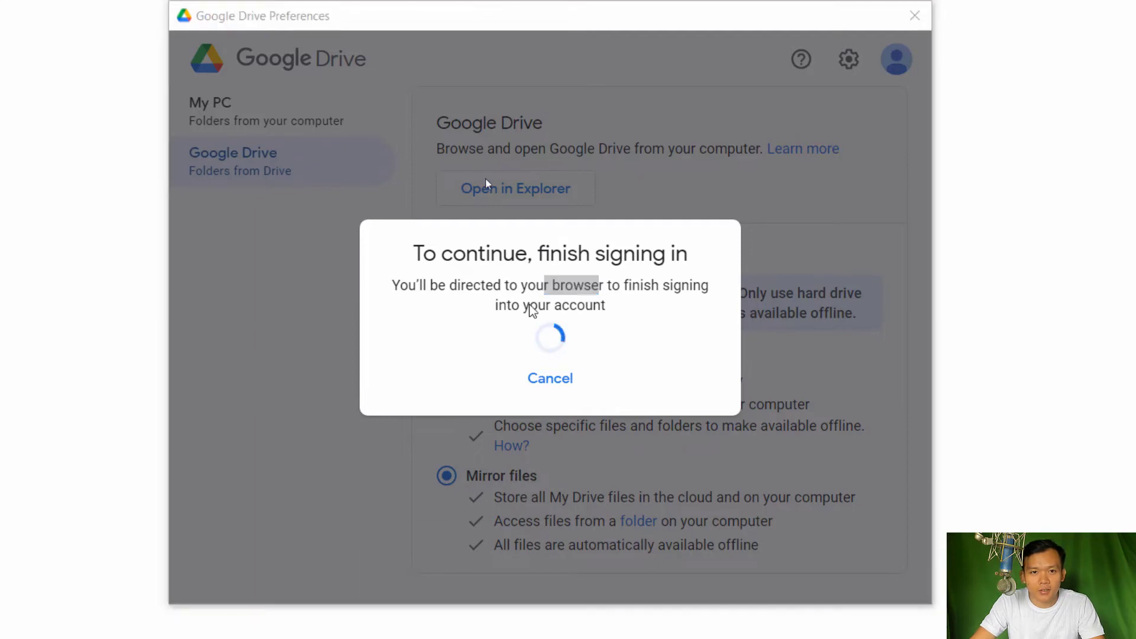
drag(401, 17, 843, 41)
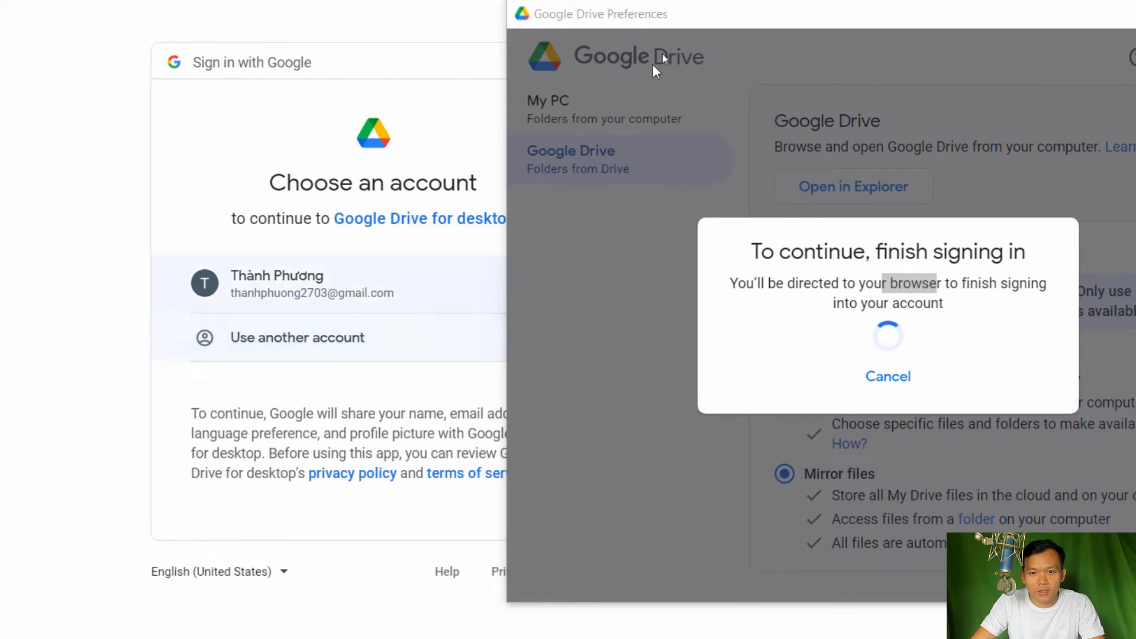
drag(788, 15, 940, 13)
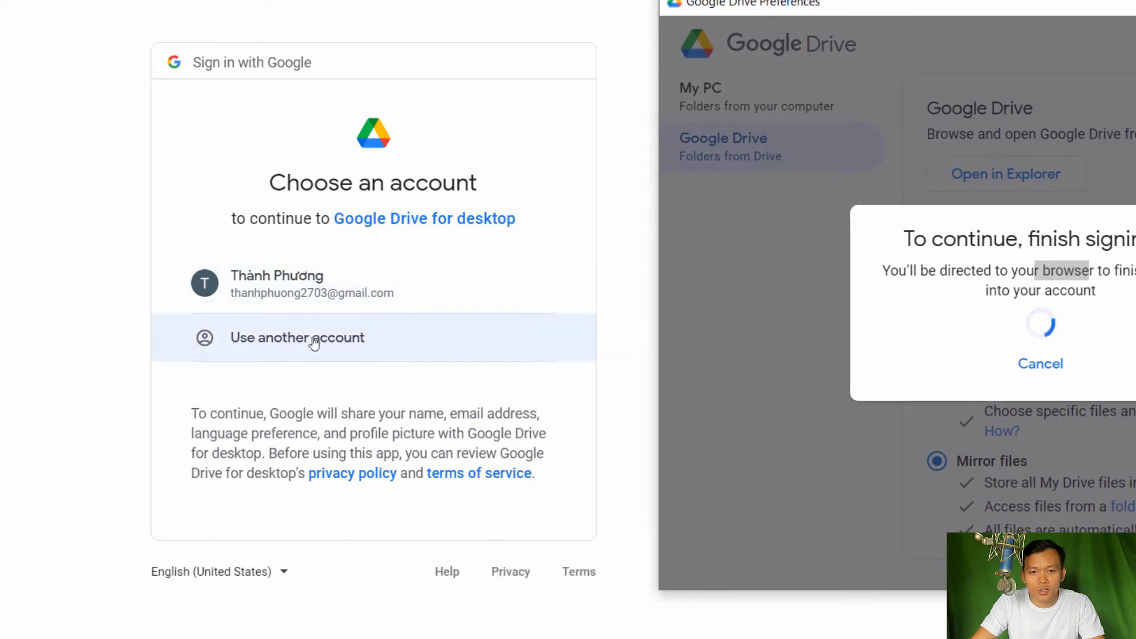
click(320, 343)
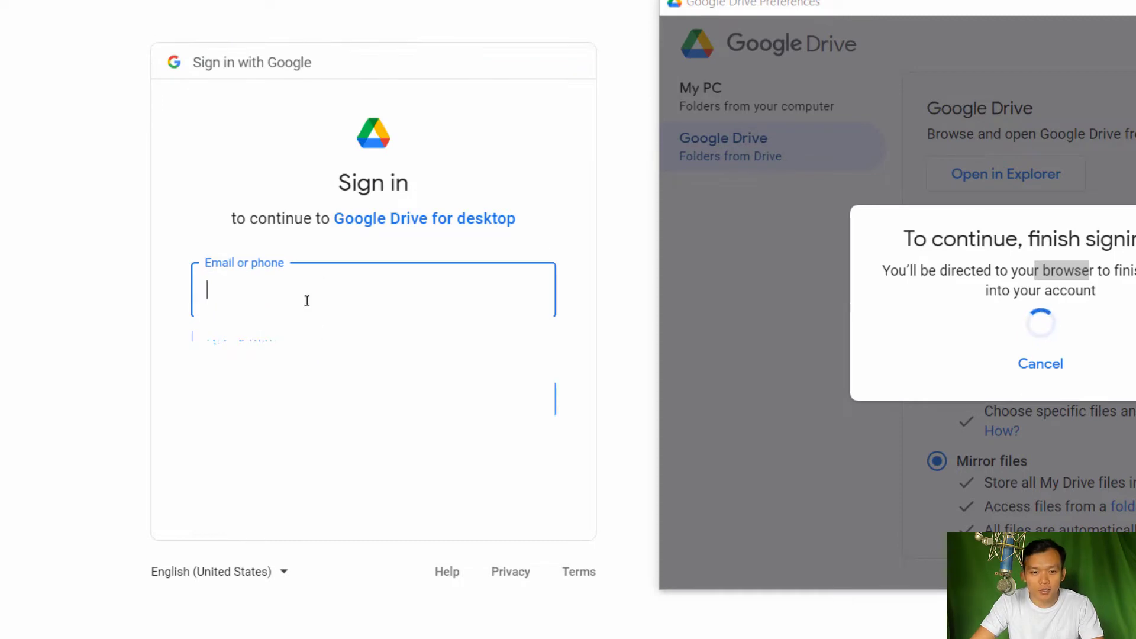
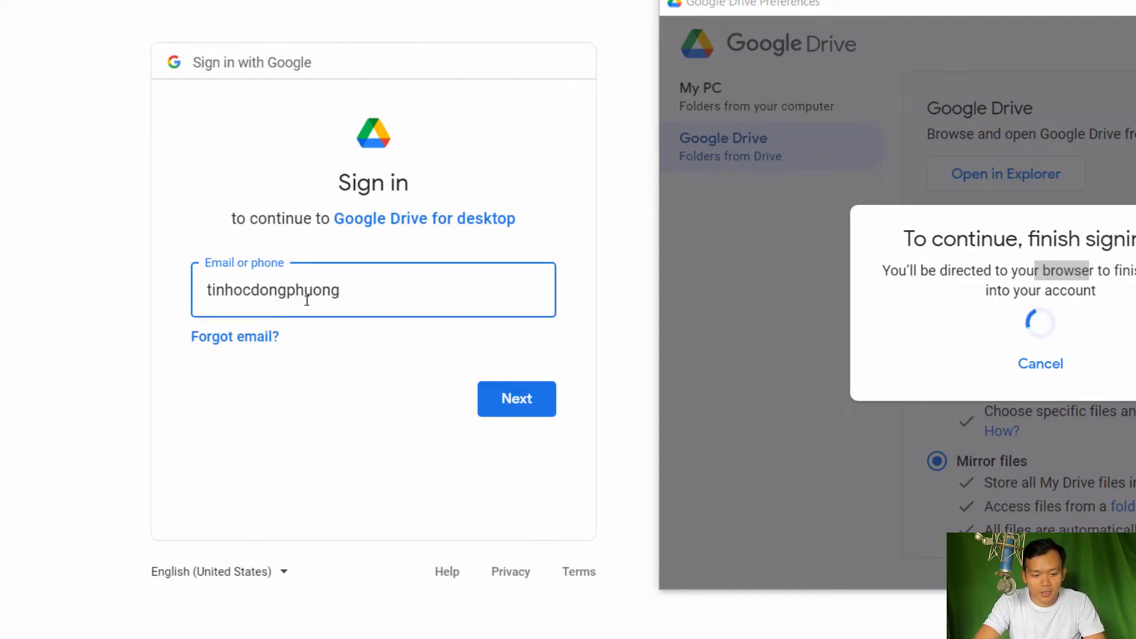
key(Return)
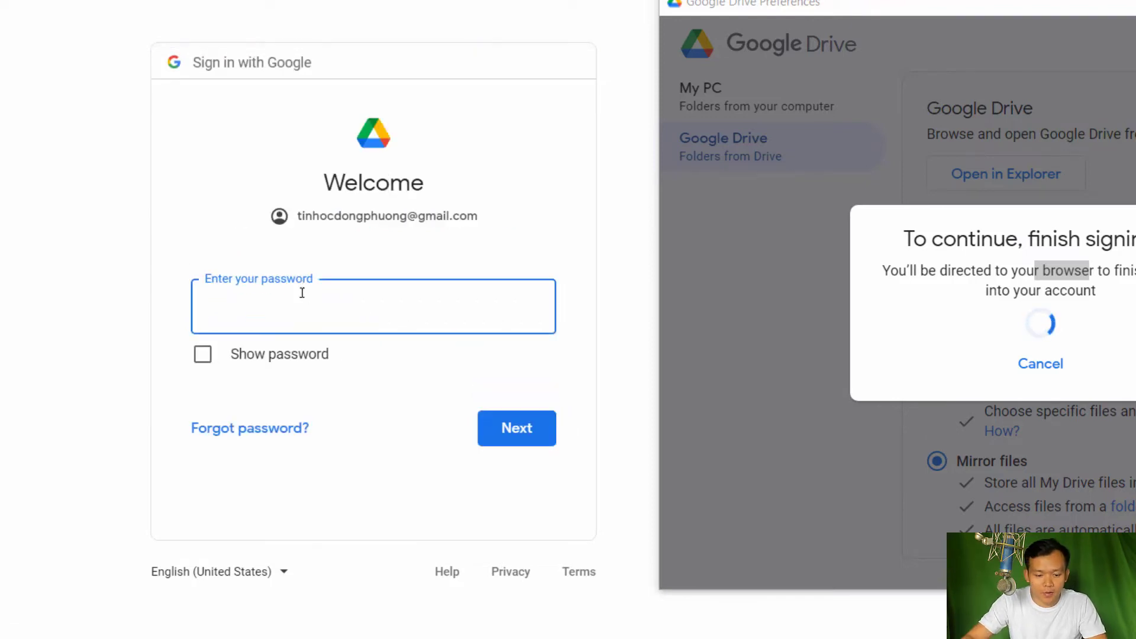
Enter the account password and approve signing in to Google Drive
text(••••••••••)
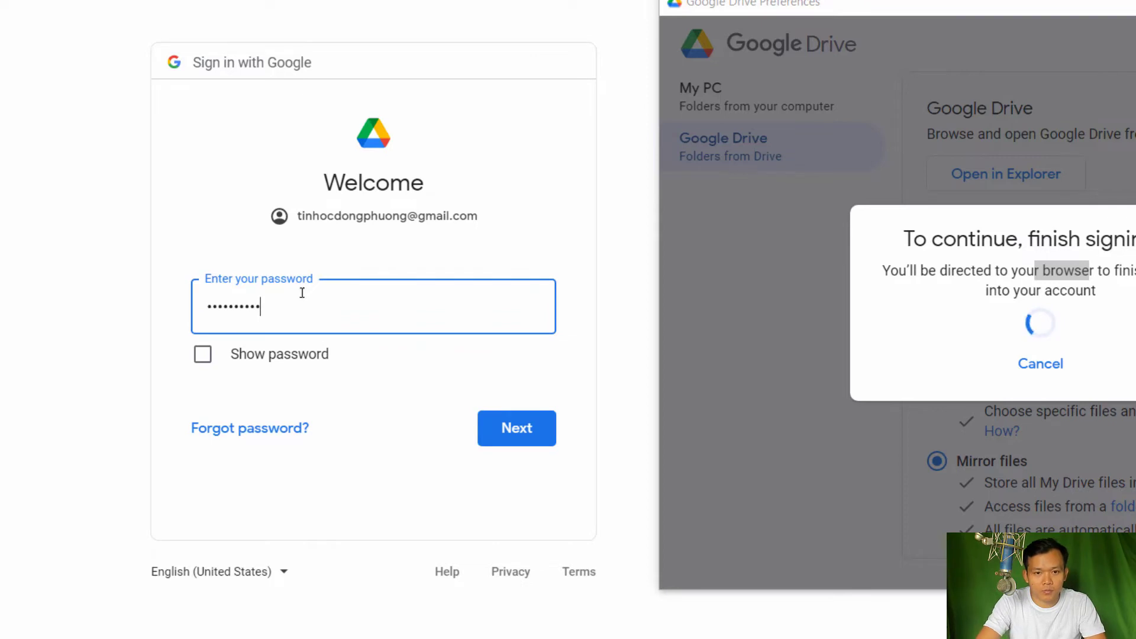
key(Return)
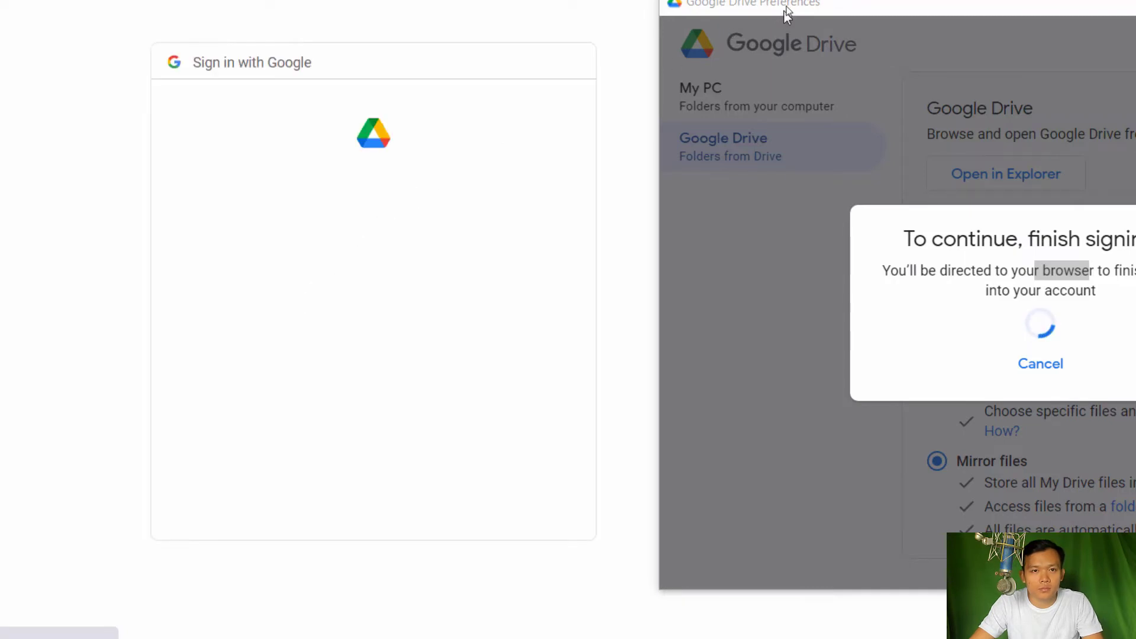
click(478, 502)
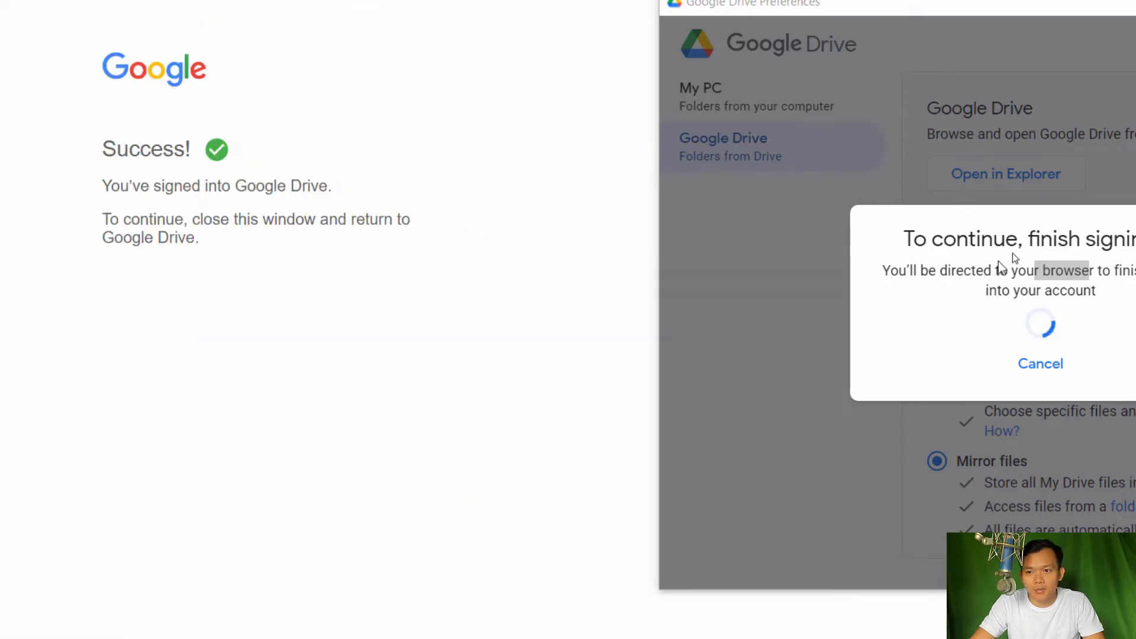
Dismiss the files-loading notification and view the two connected accounts in the Drive panel
drag(885, 6, 390, 3)
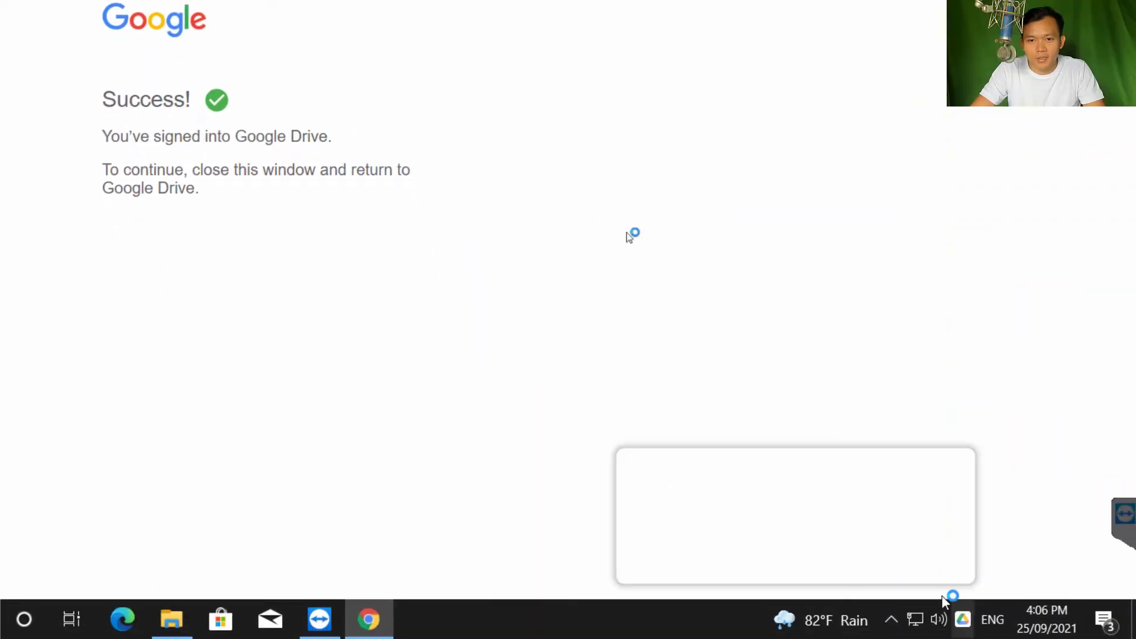
click(676, 559)
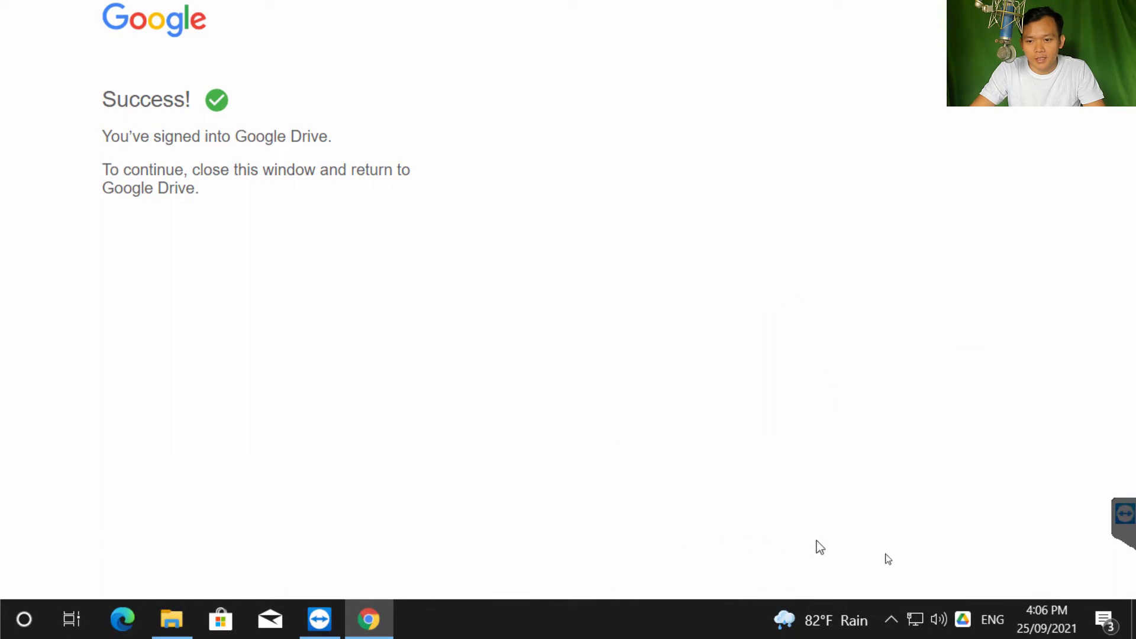
click(963, 619)
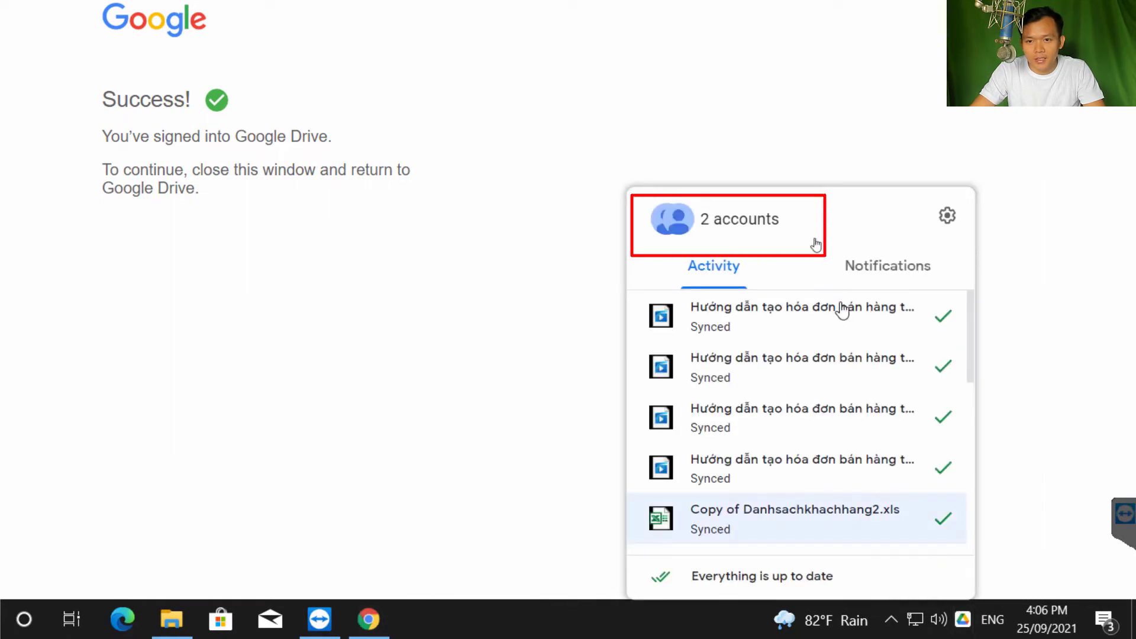
click(720, 220)
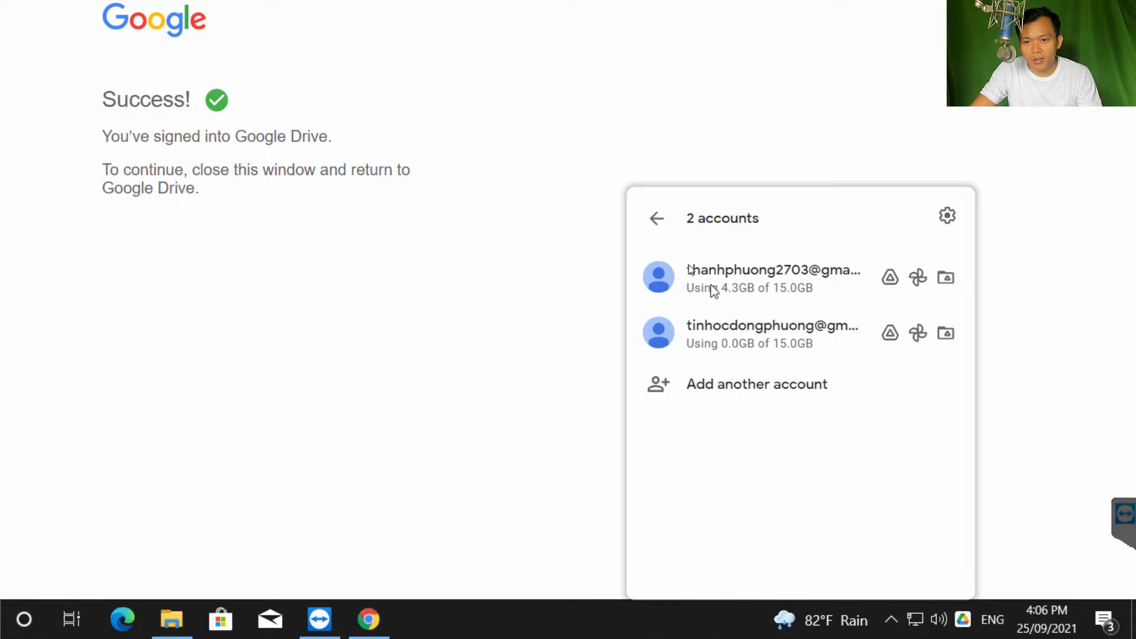
click(685, 218)
Recheck the accounts list, then open Drive preferences from the settings menu
click(947, 217)
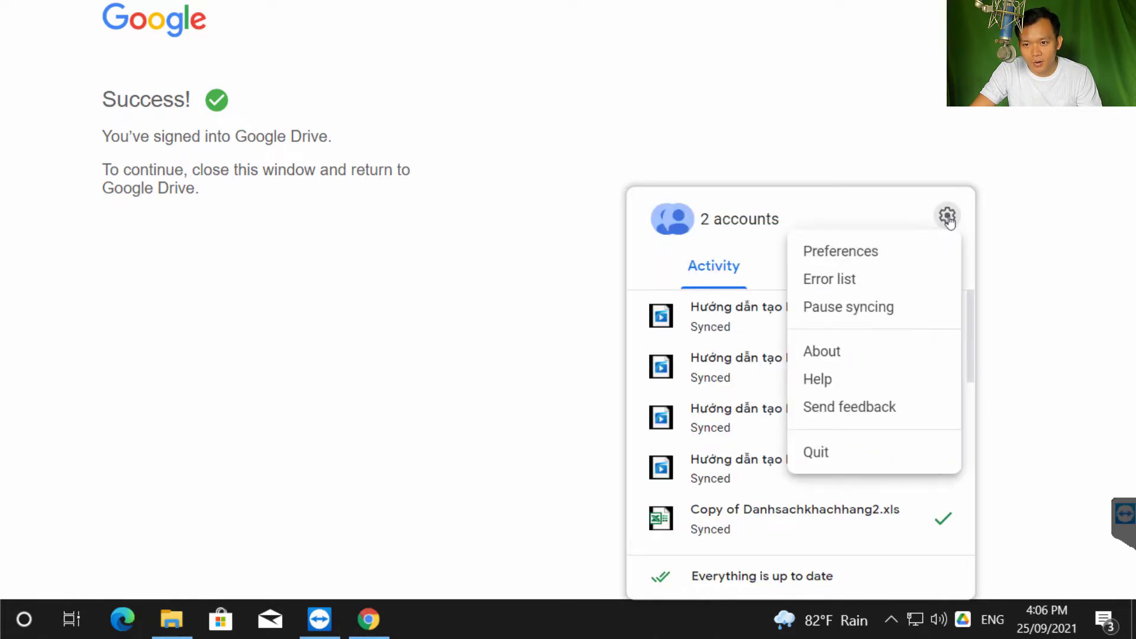
click(741, 220)
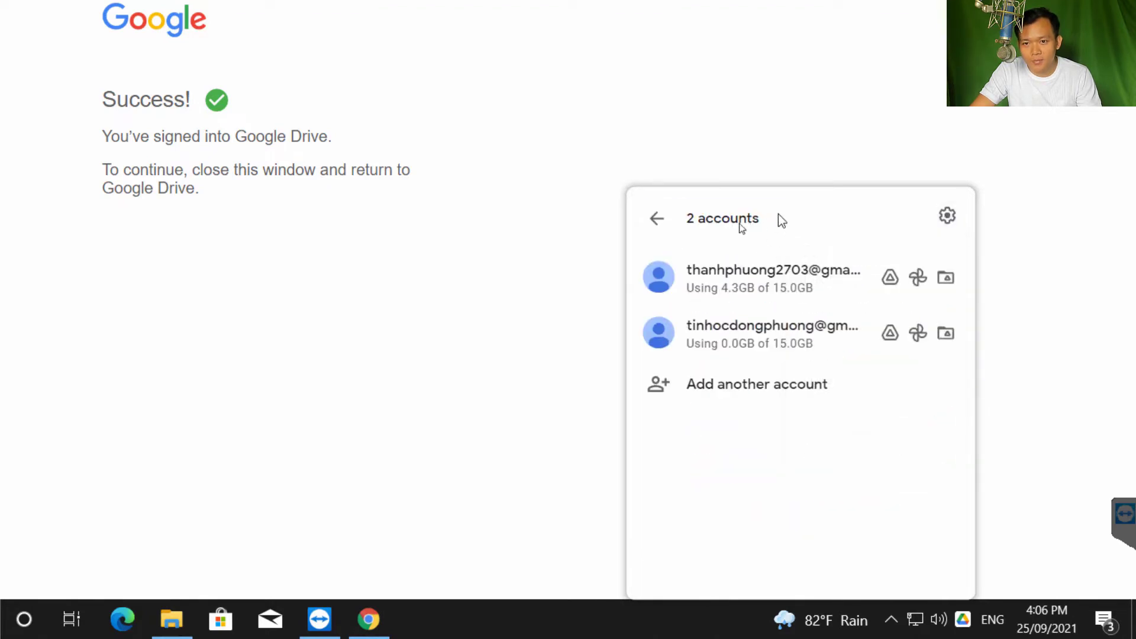
click(664, 226)
click(940, 220)
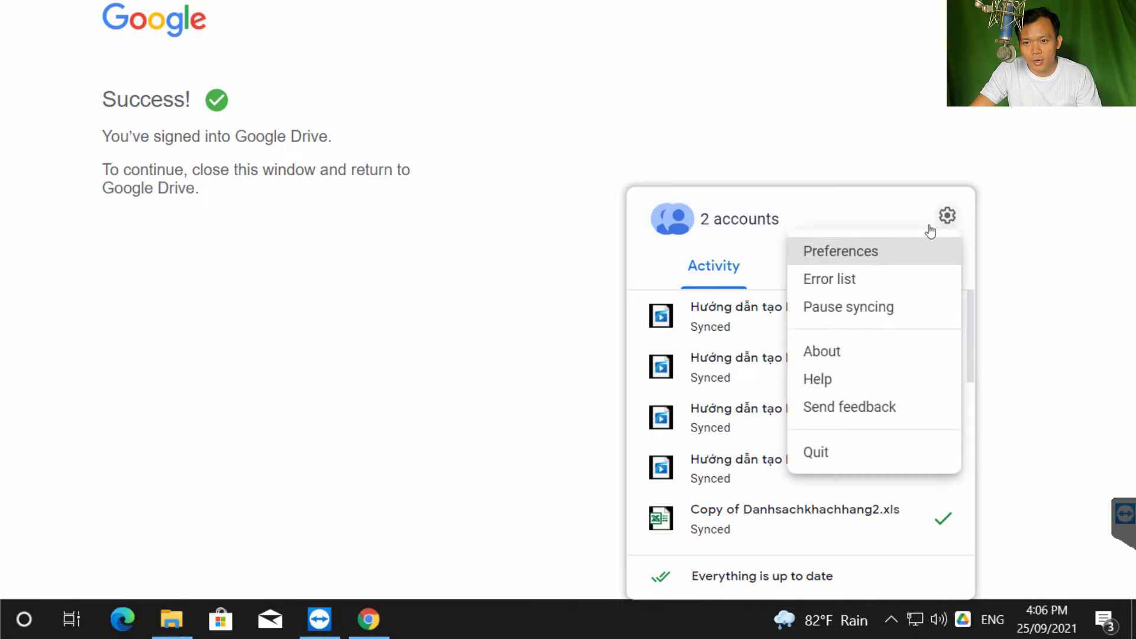
click(843, 256)
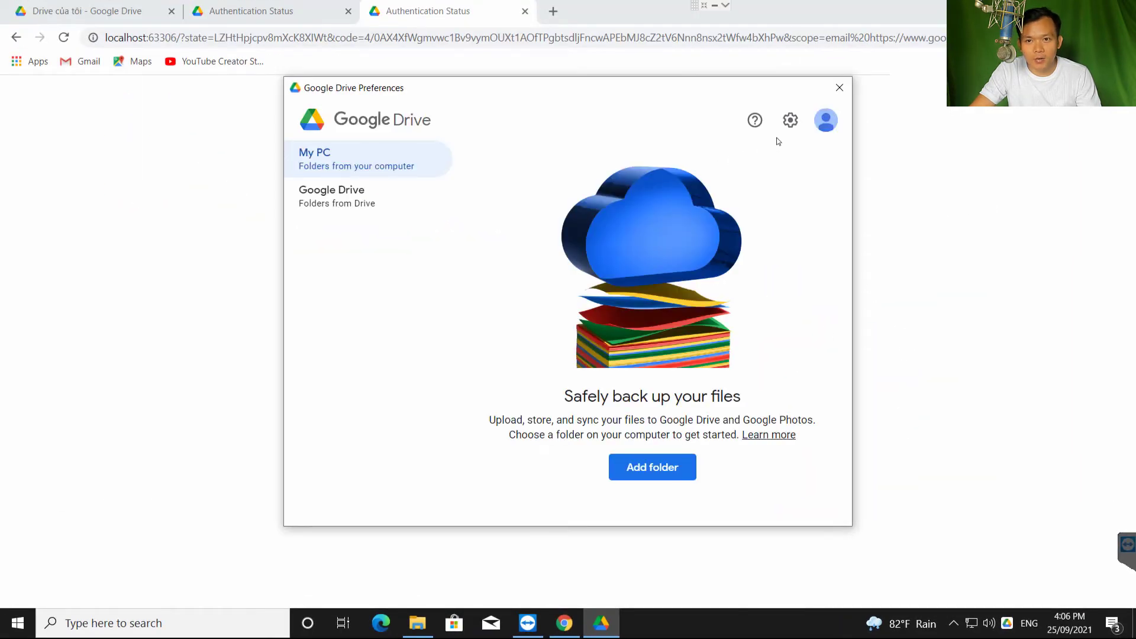
click(818, 131)
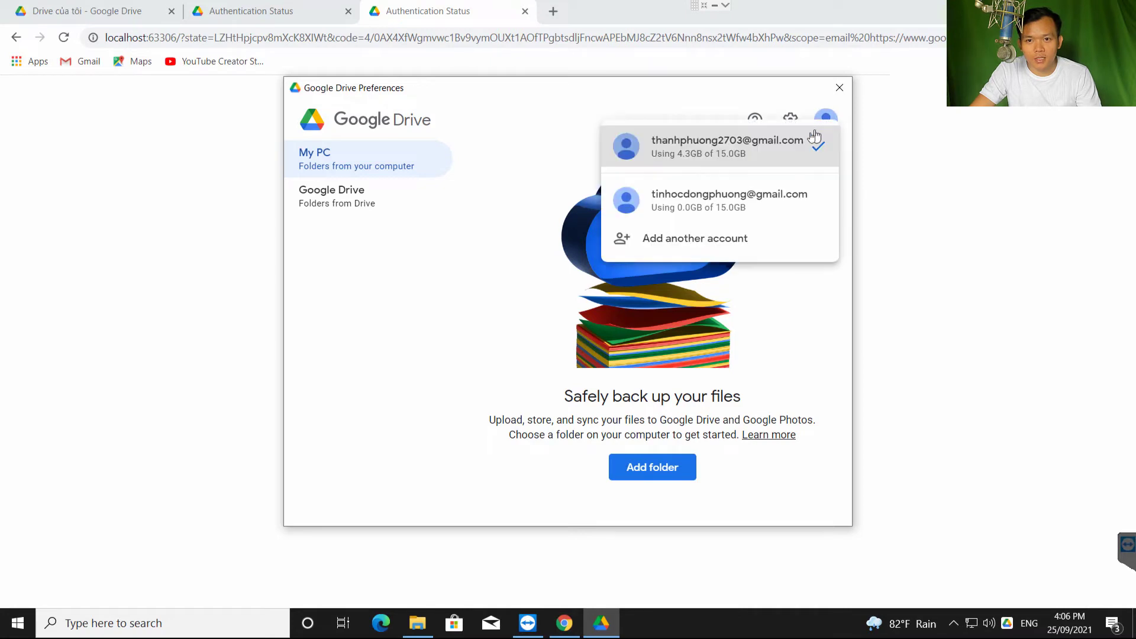
click(706, 203)
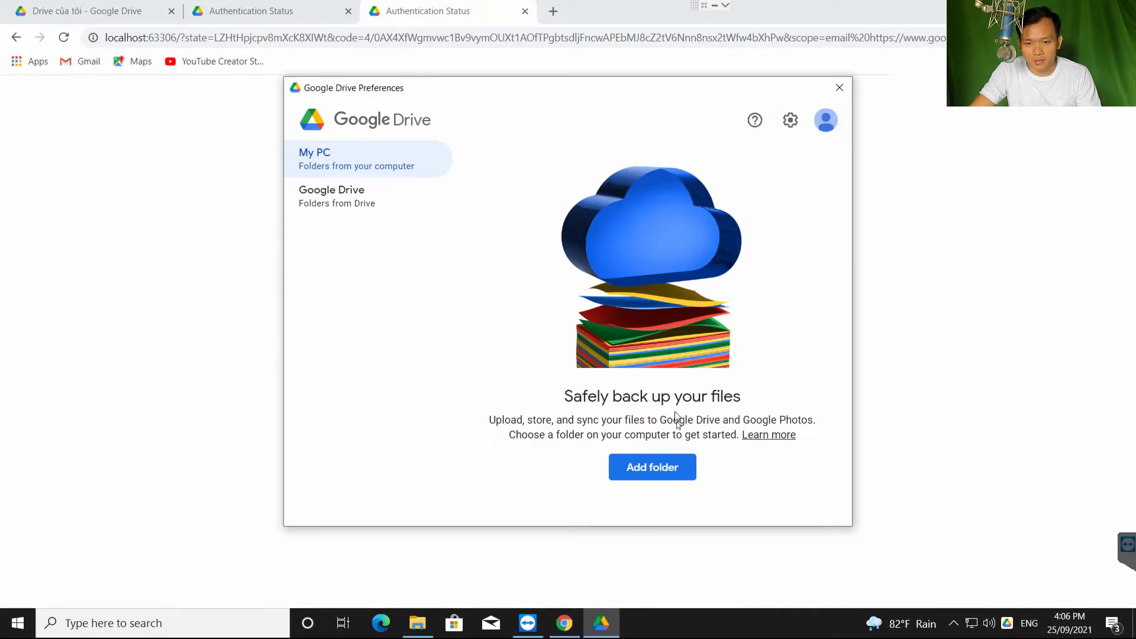
click(391, 201)
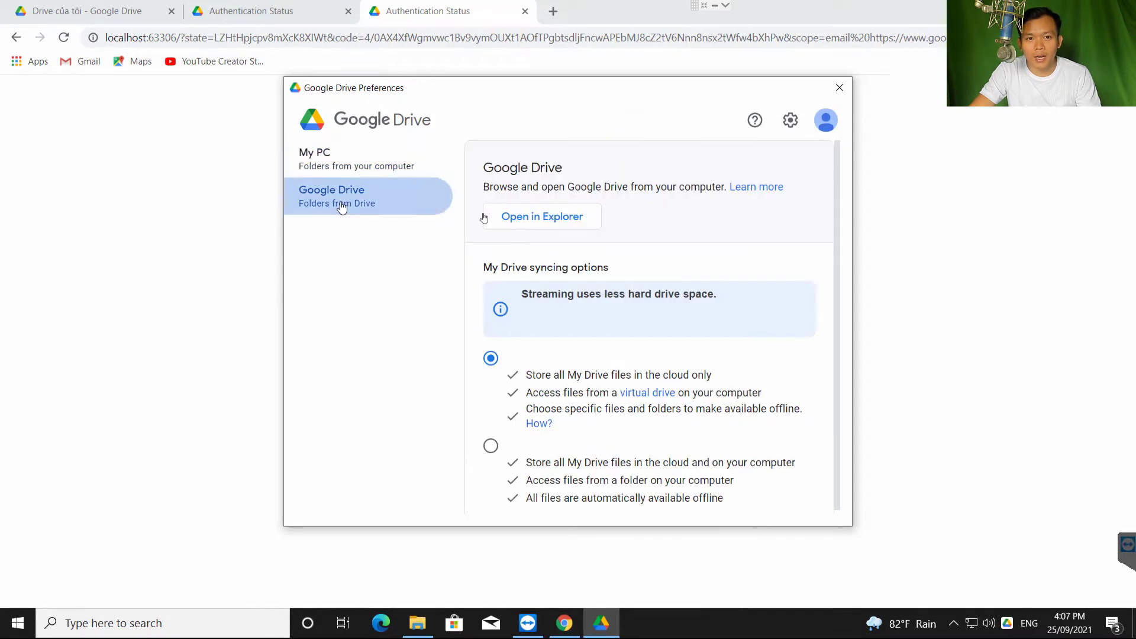
click(364, 168)
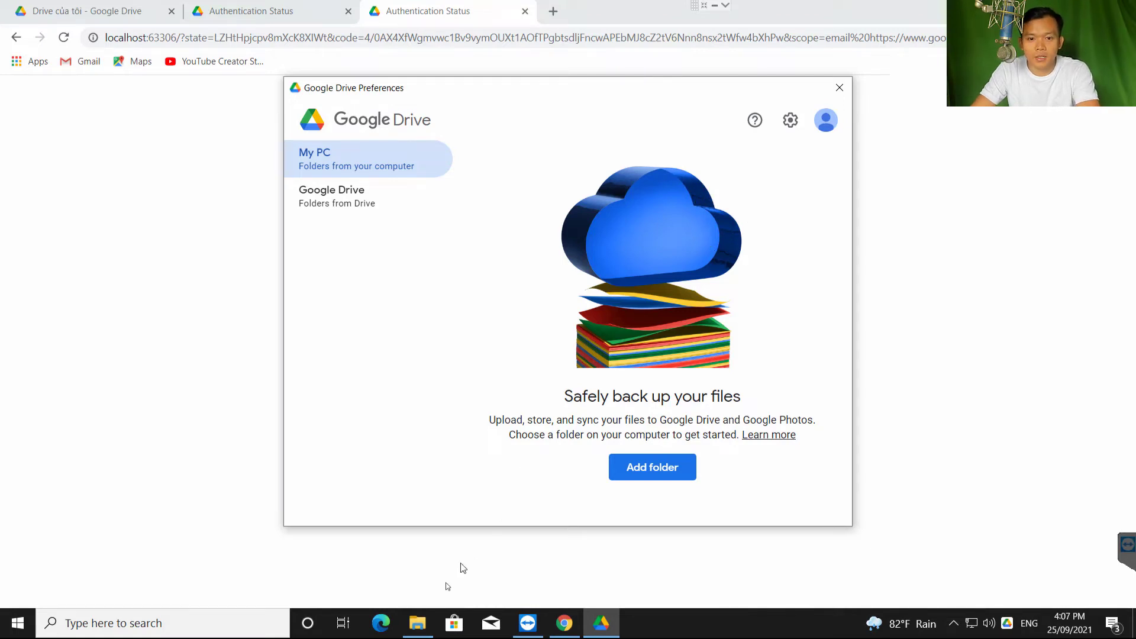
Check the empty E:\Google Drive 2 folder and switch the second account's My Drive to Mirror files
click(418, 623)
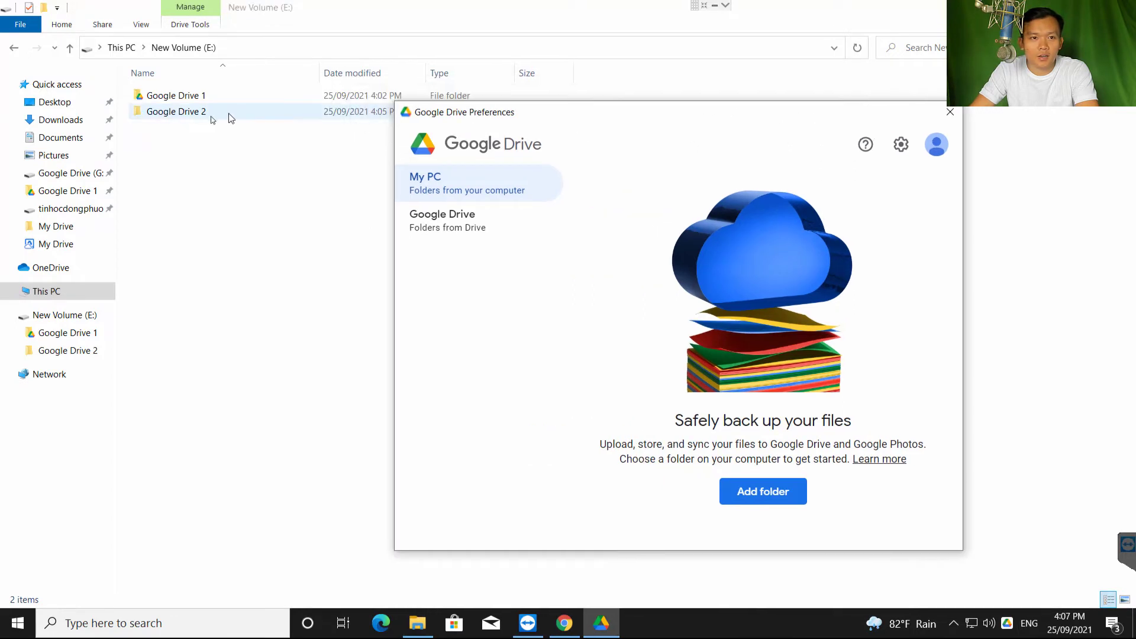
double_click(191, 114)
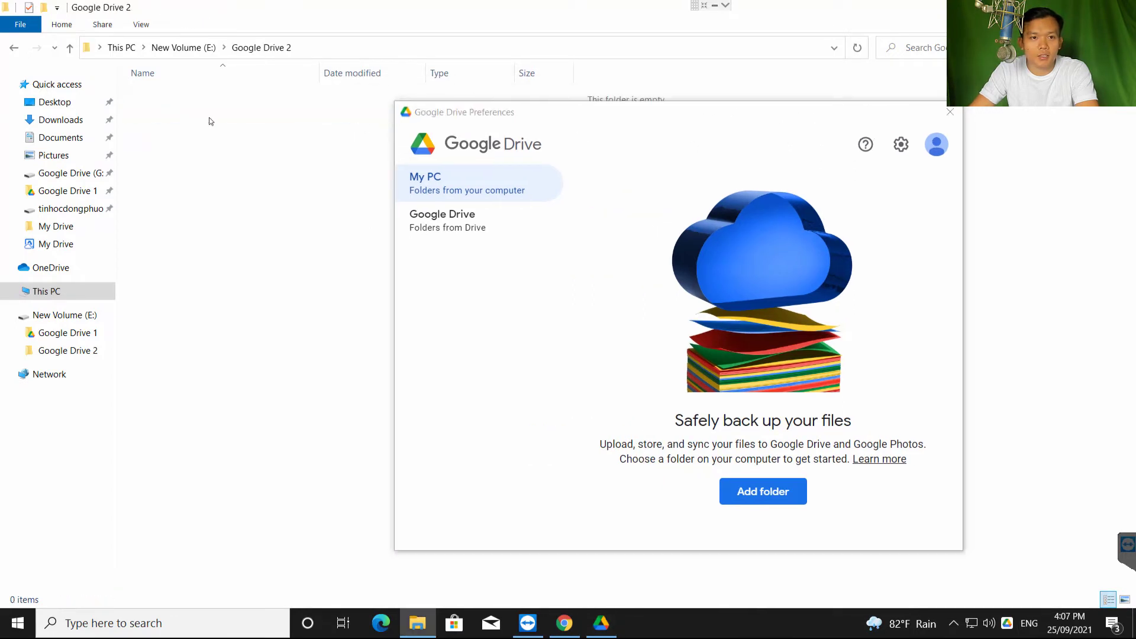
click(14, 48)
click(936, 144)
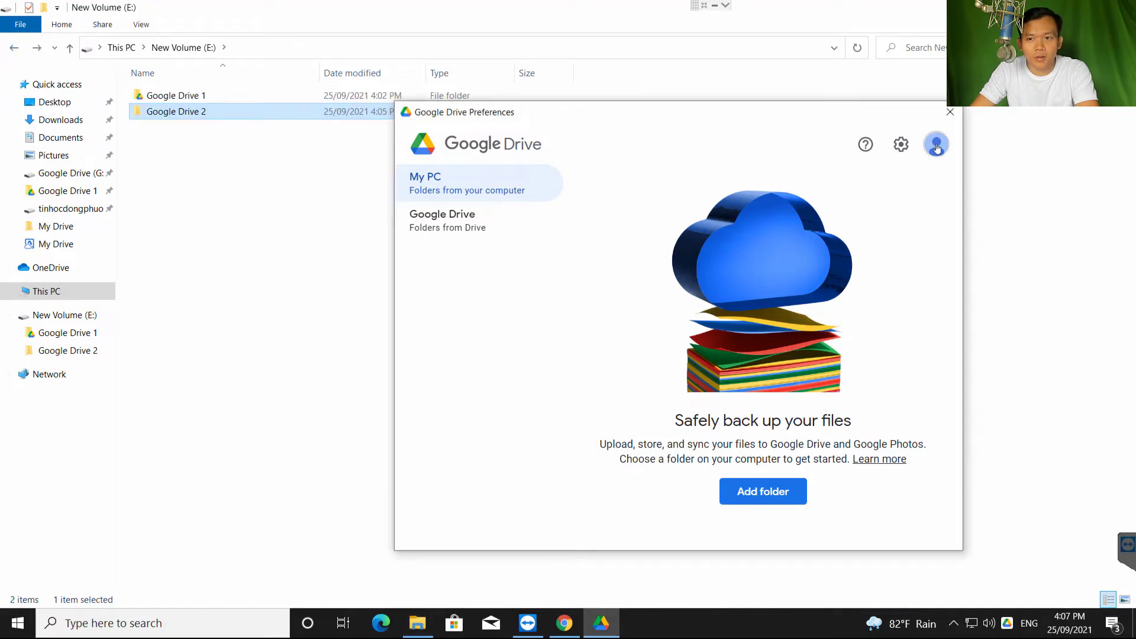
click(464, 221)
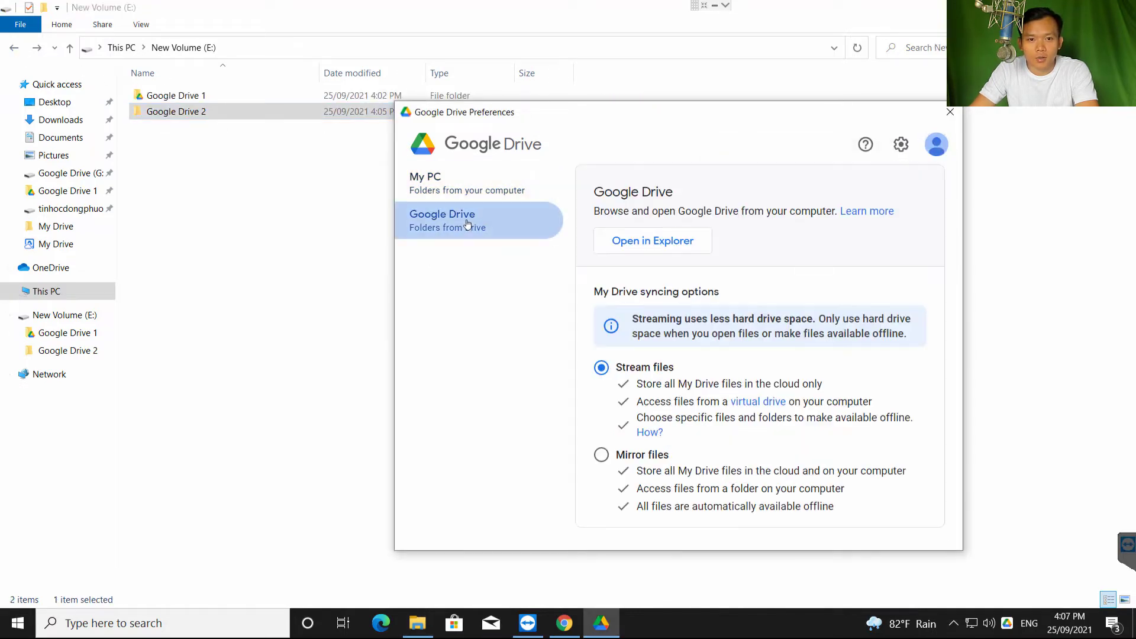
click(602, 455)
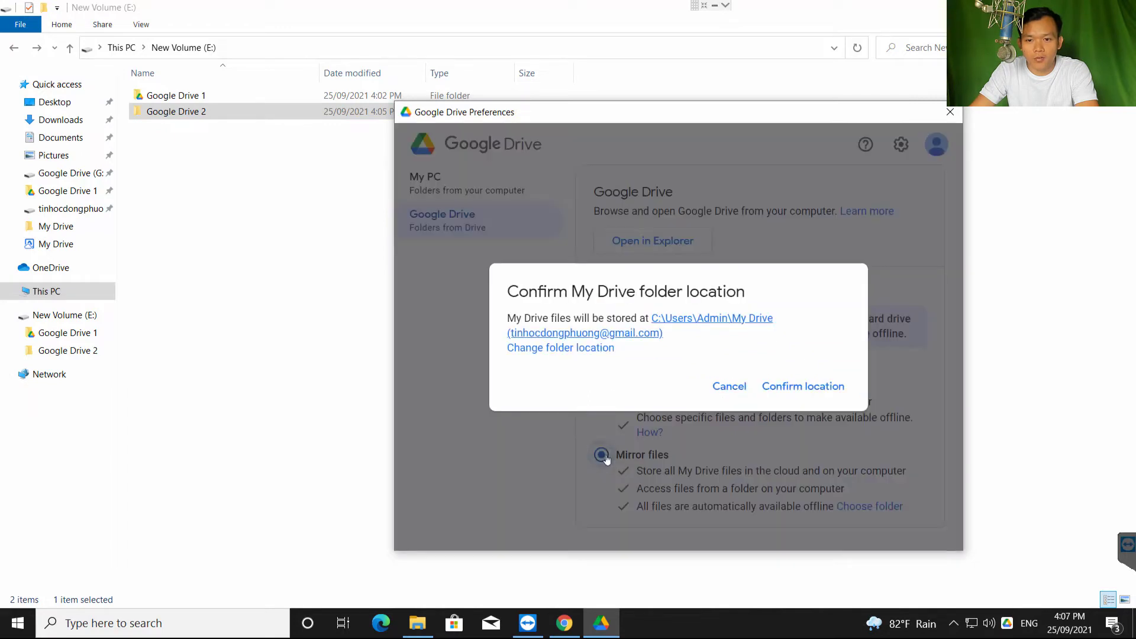
Set the mirror location to E:\Google Drive 2, save, and restart Drive
click(582, 349)
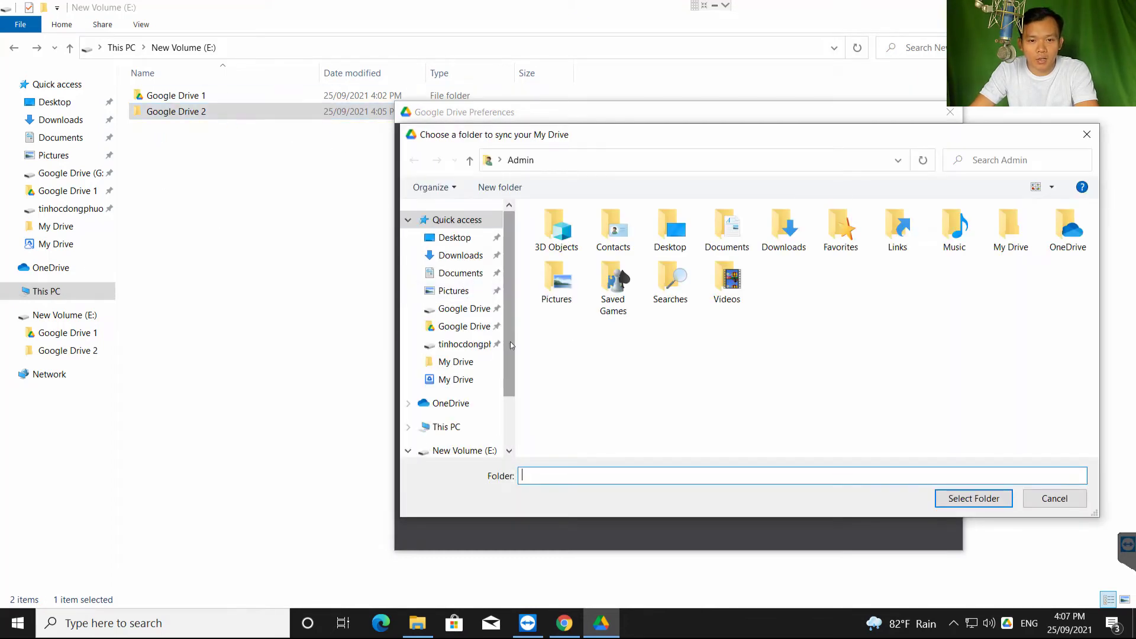
drag(509, 335, 510, 425)
click(468, 403)
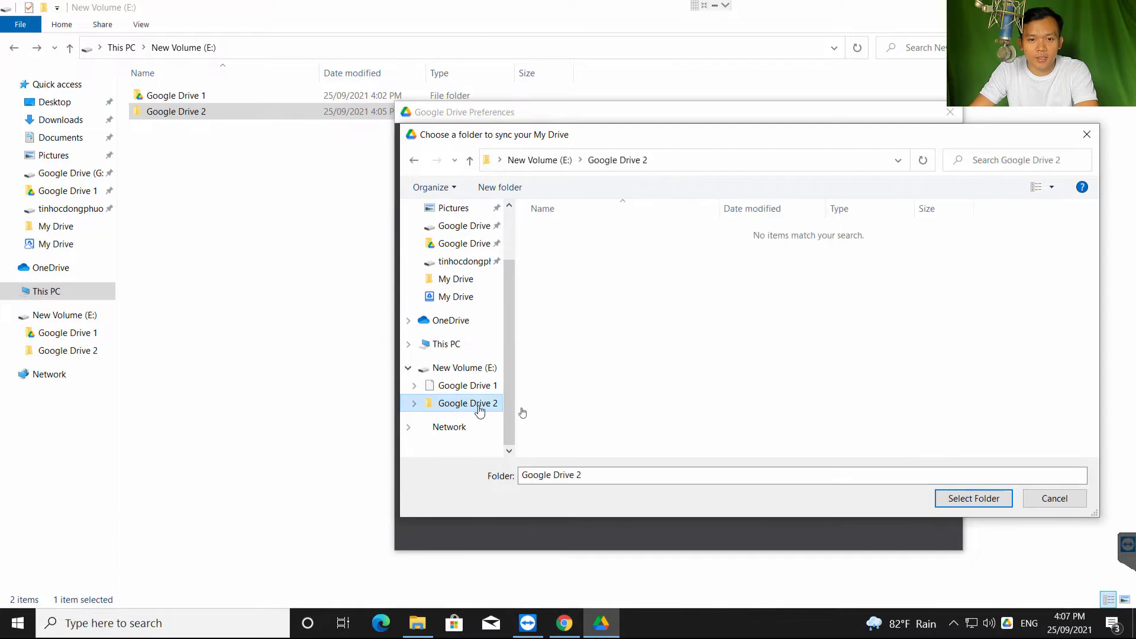
click(974, 498)
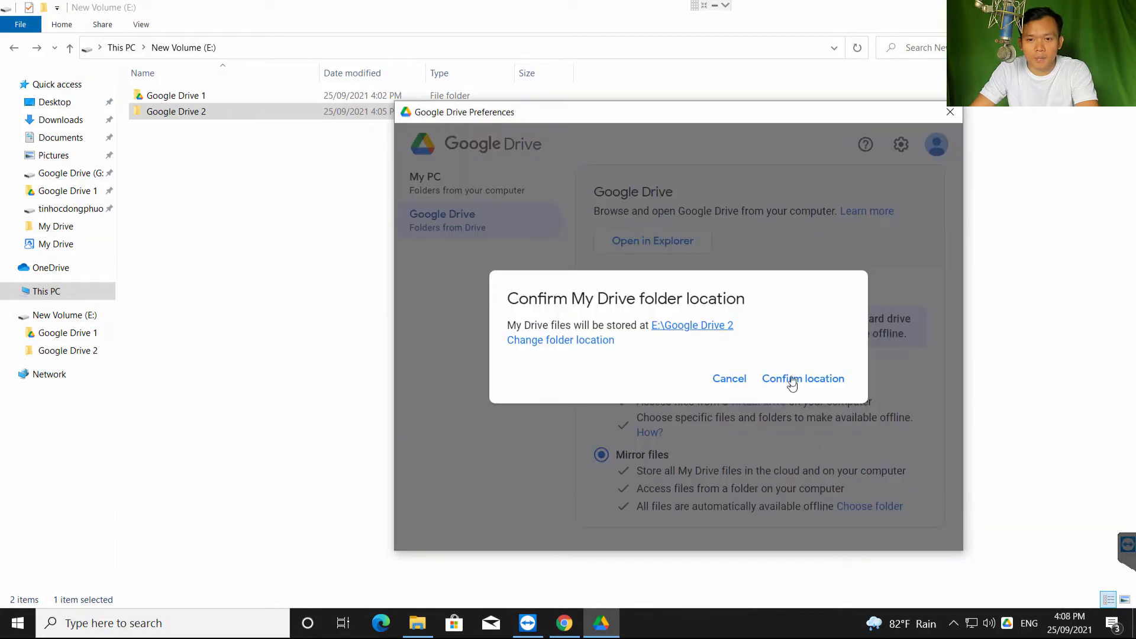
click(792, 382)
click(917, 535)
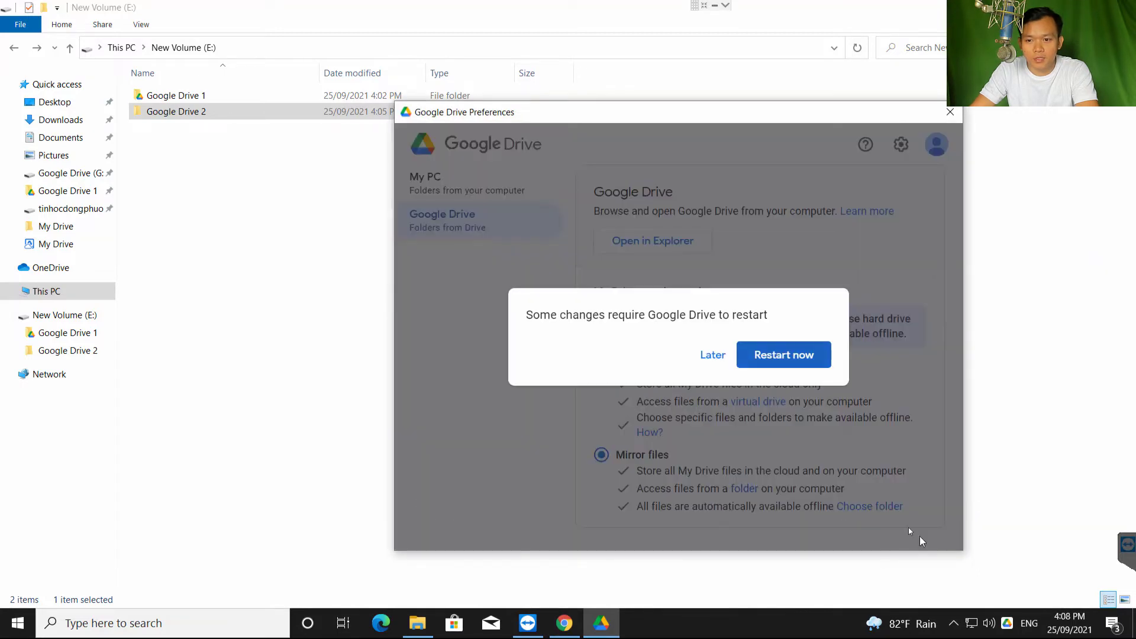
click(790, 358)
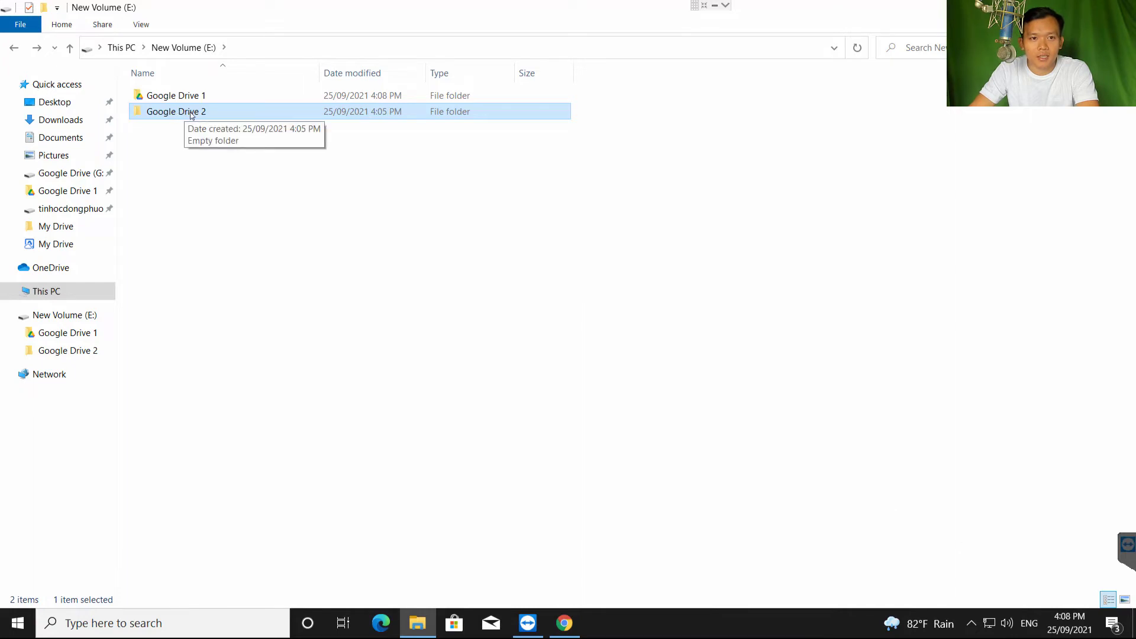
Refresh New Volume (E:) and switch its view to Large icons
right_click(435, 195)
click(474, 260)
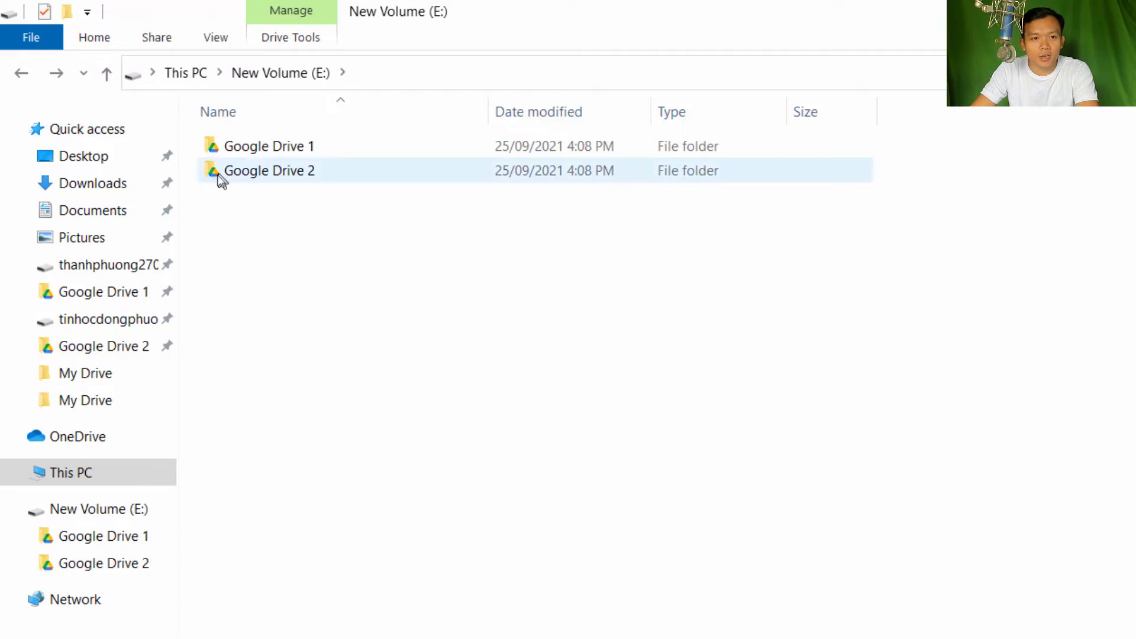
right_click(314, 229)
mouse_move(383, 243)
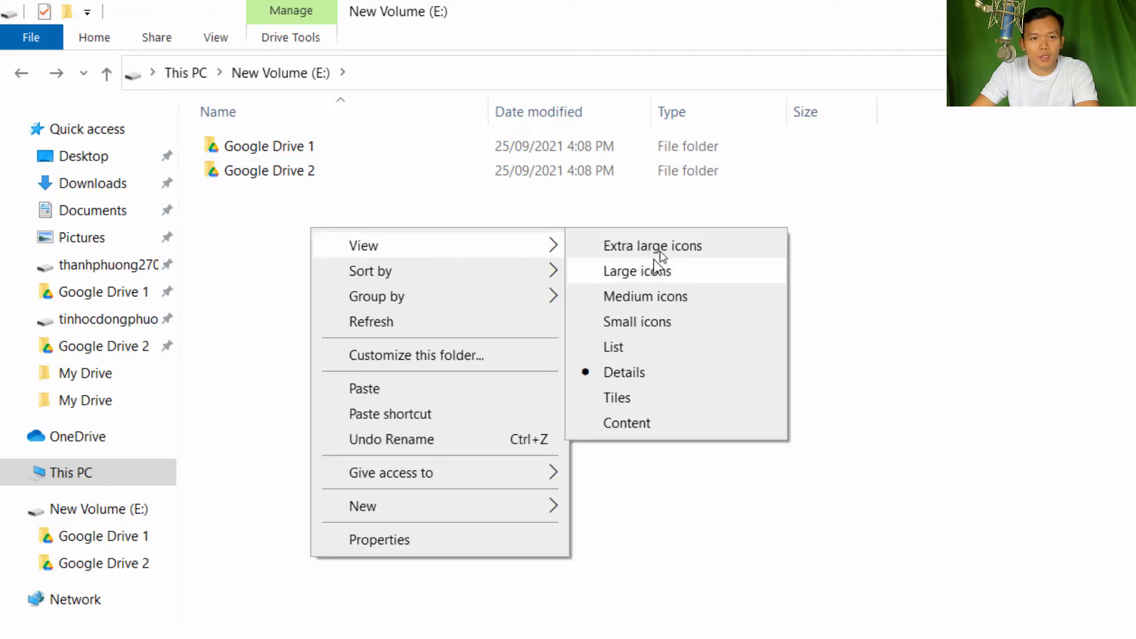
click(657, 270)
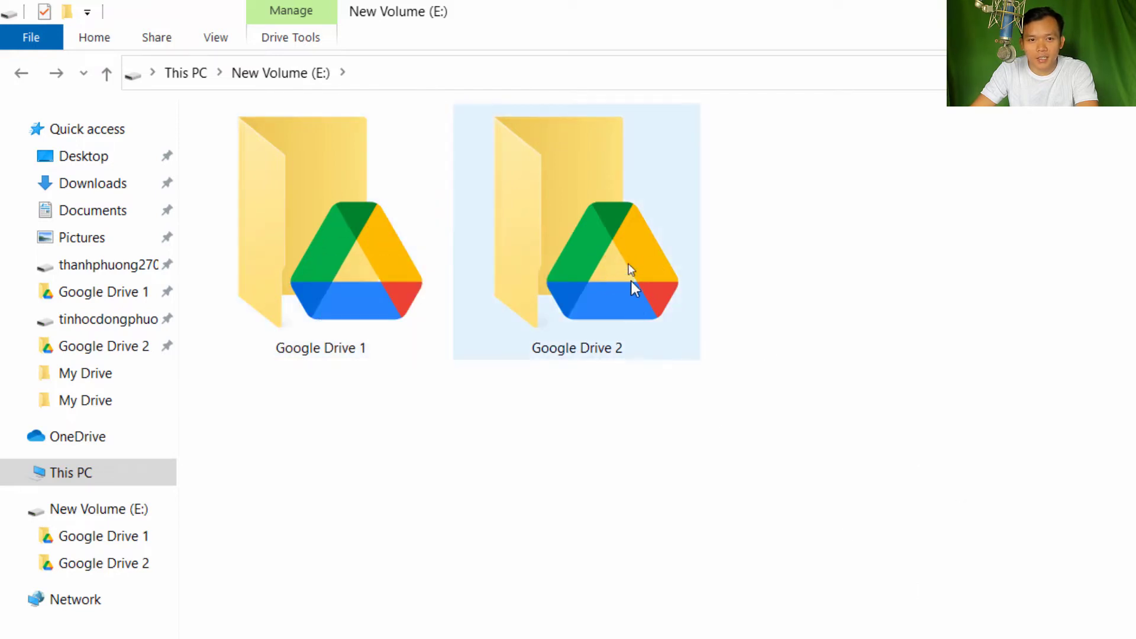
mouse_move(626, 269)
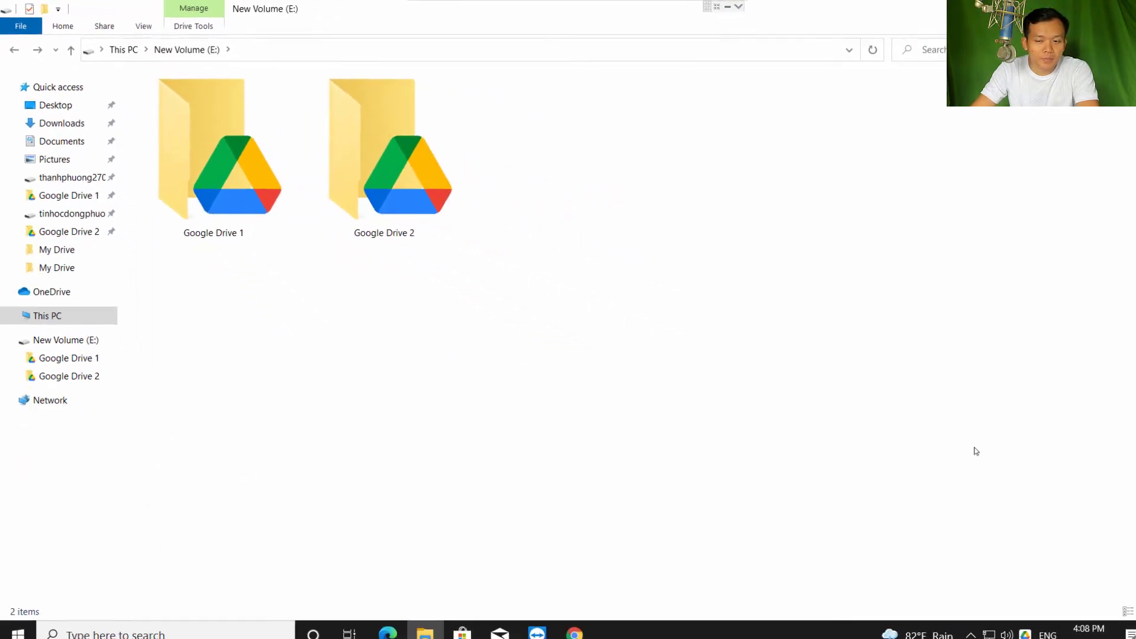
click(1030, 636)
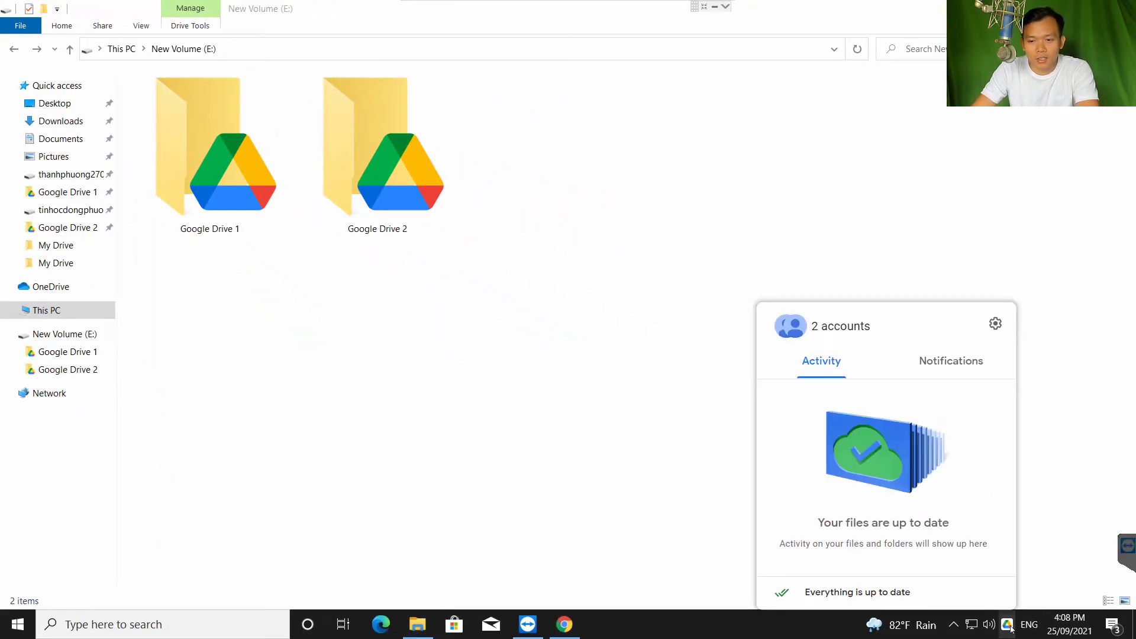
click(54, 310)
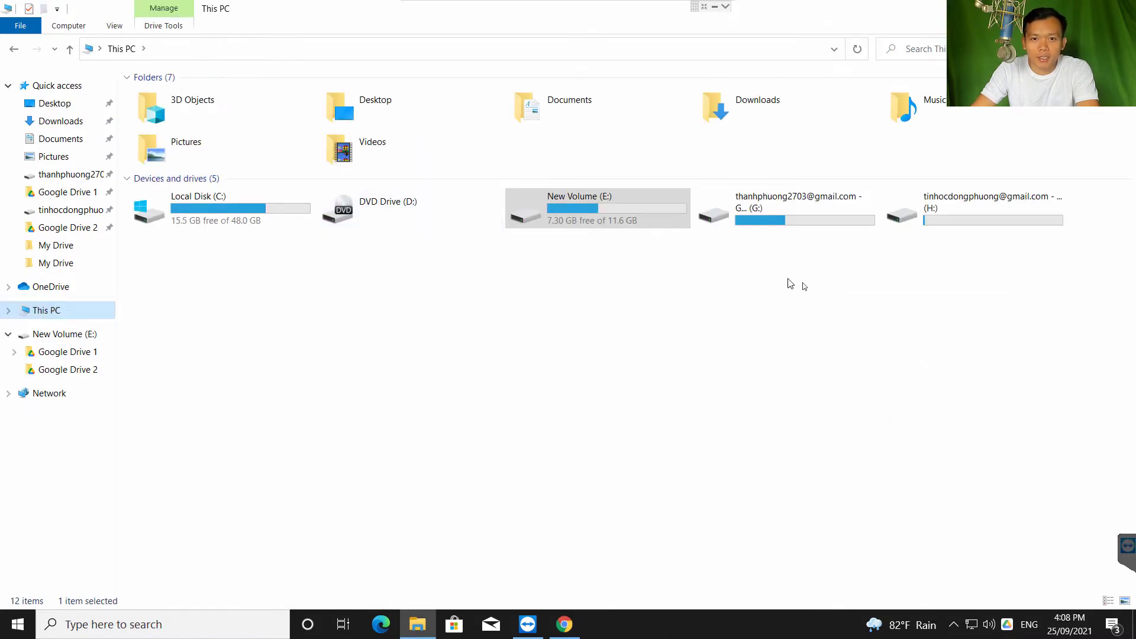
click(672, 250)
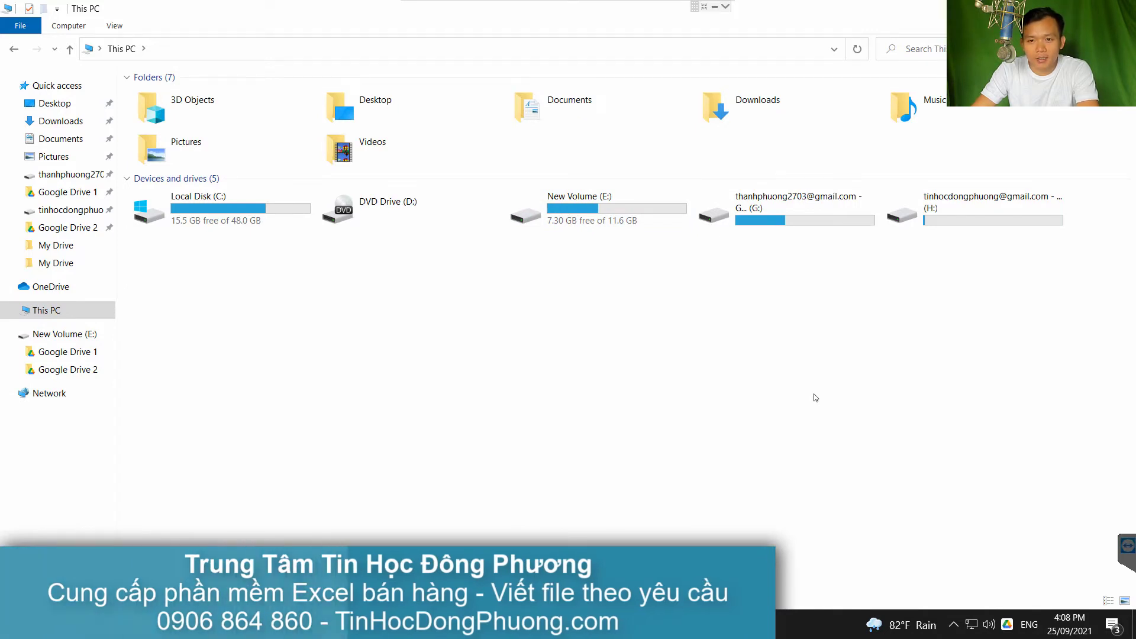
click(776, 212)
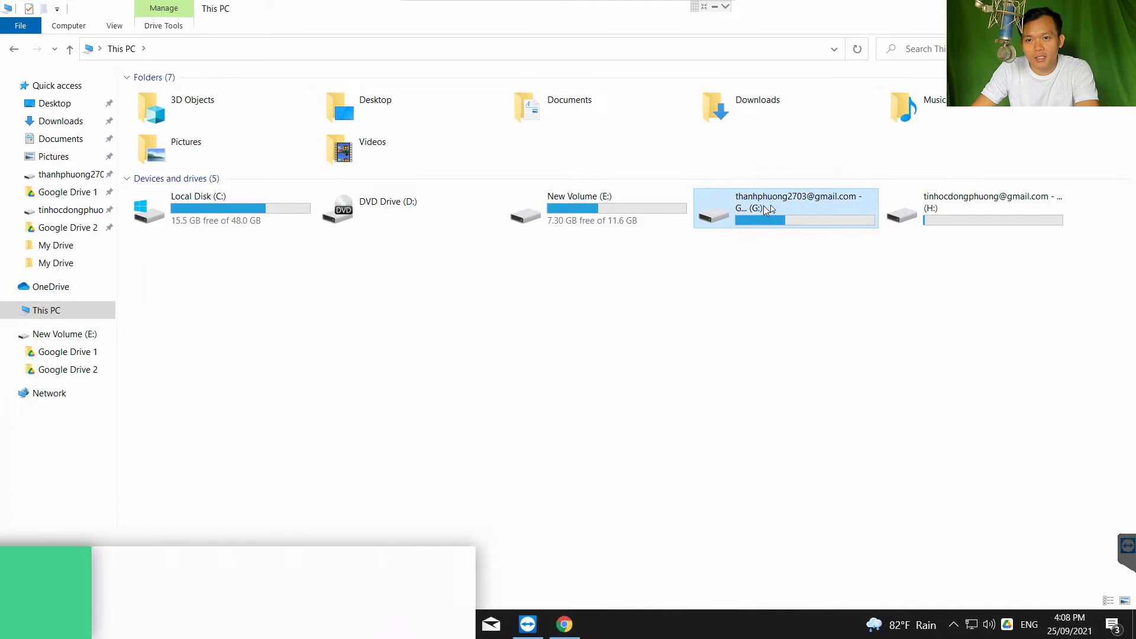
click(967, 212)
click(828, 214)
click(998, 214)
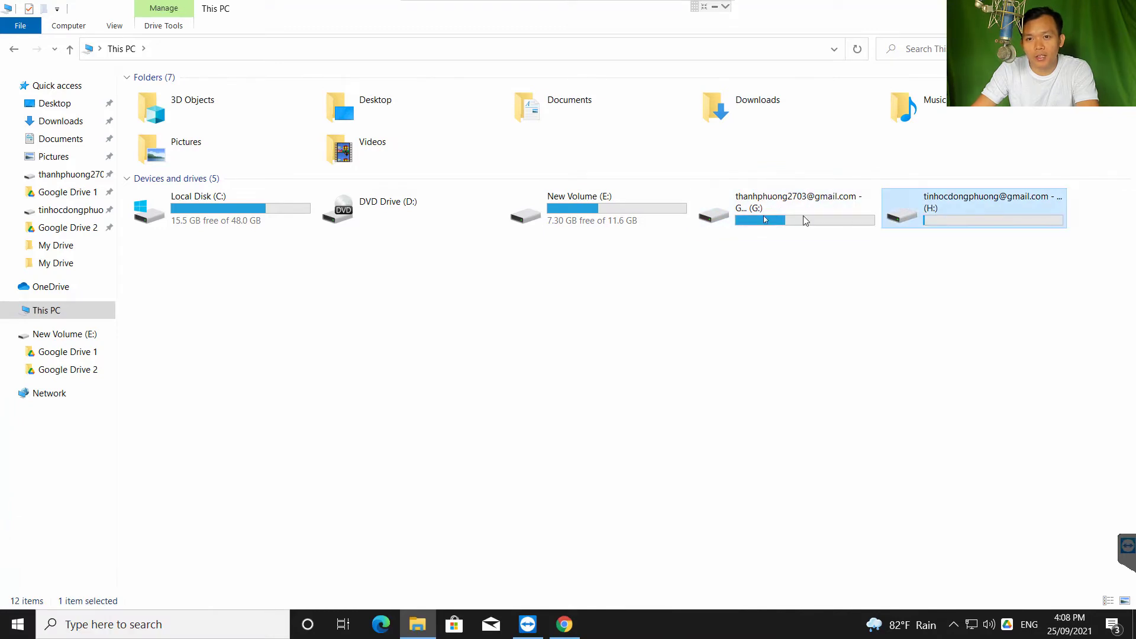
click(803, 217)
click(986, 209)
click(975, 274)
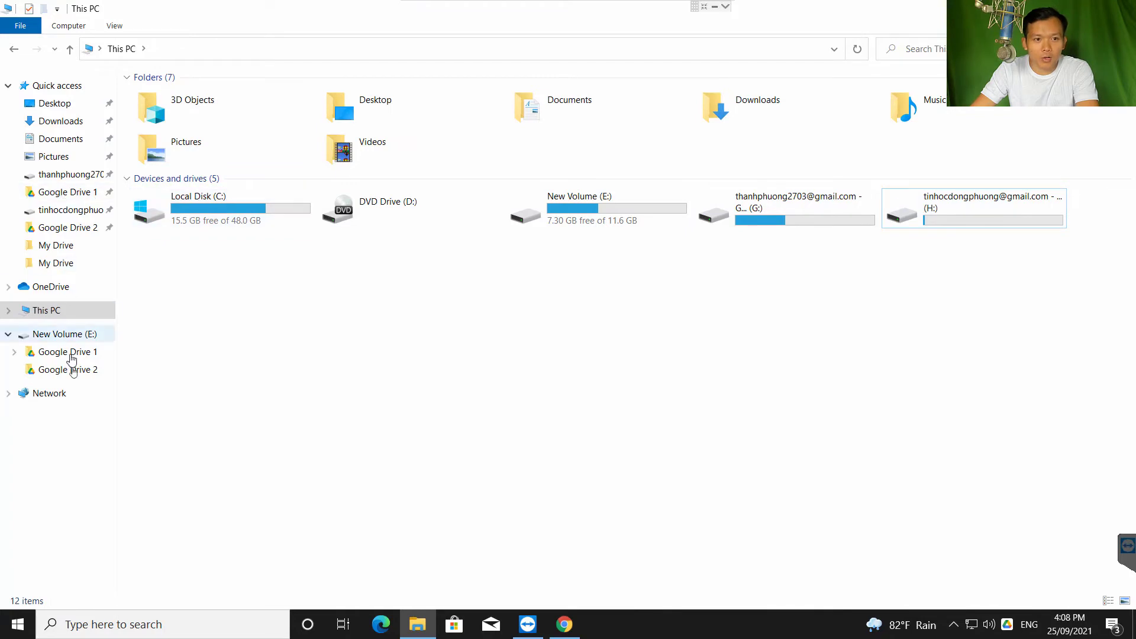
double_click(894, 220)
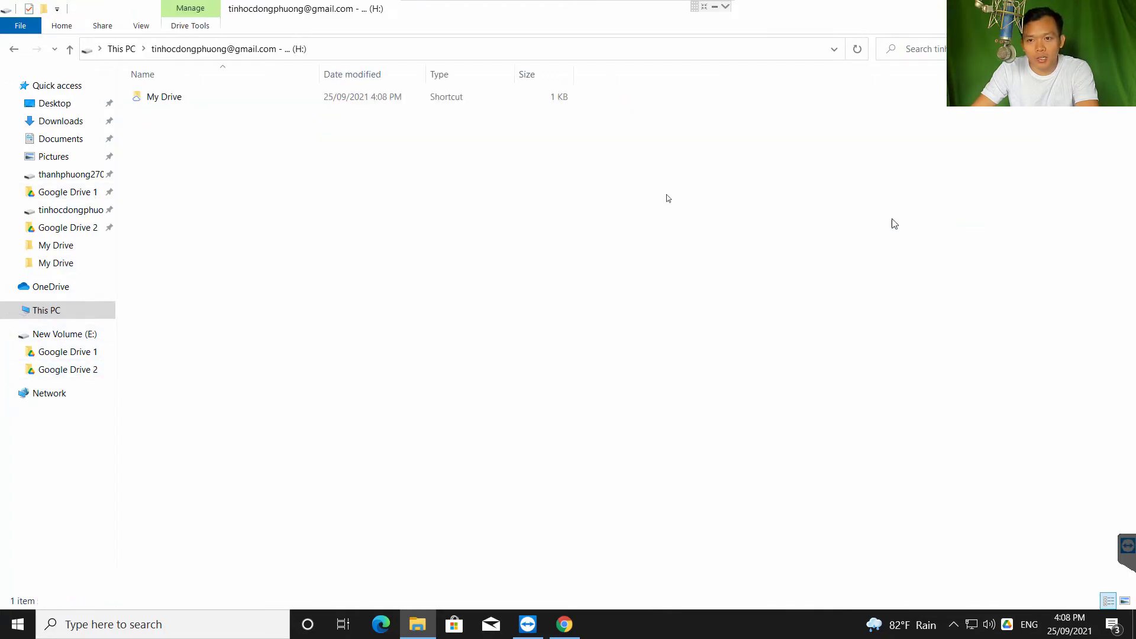
click(13, 49)
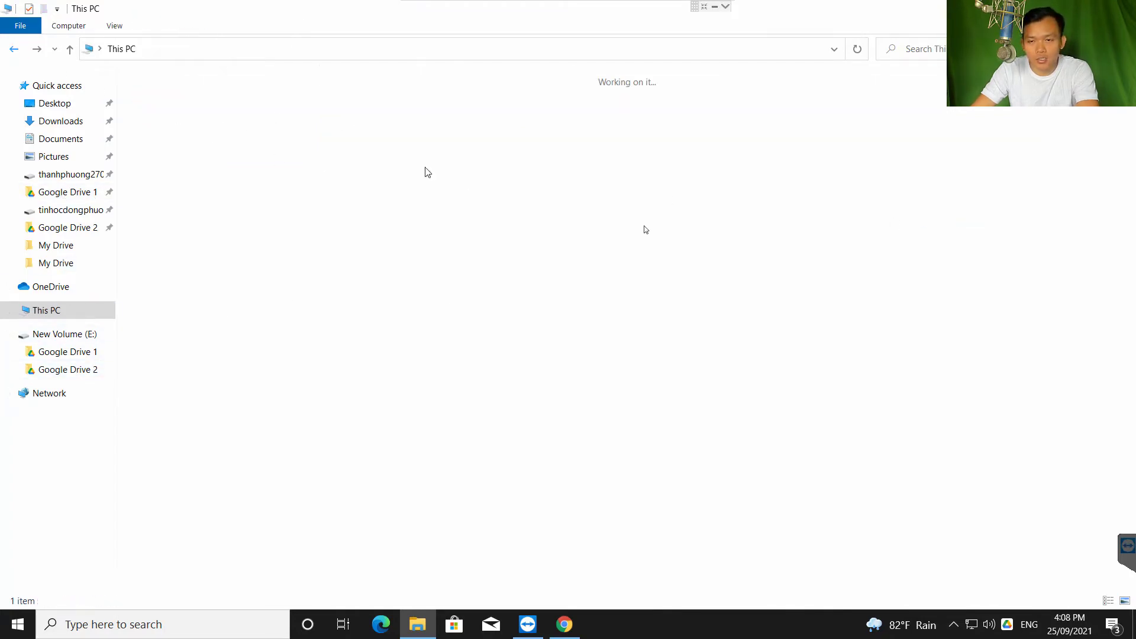
click(800, 256)
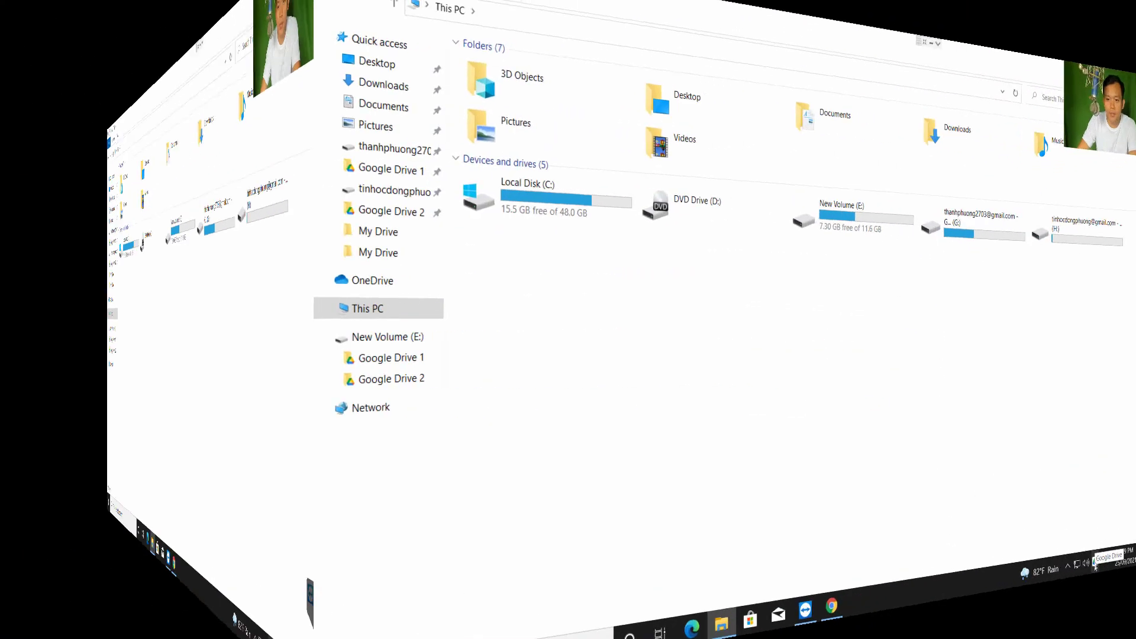
Open Drive preferences from the tray gear menu, view the Google Drive tab, then go to My PC
click(1007, 624)
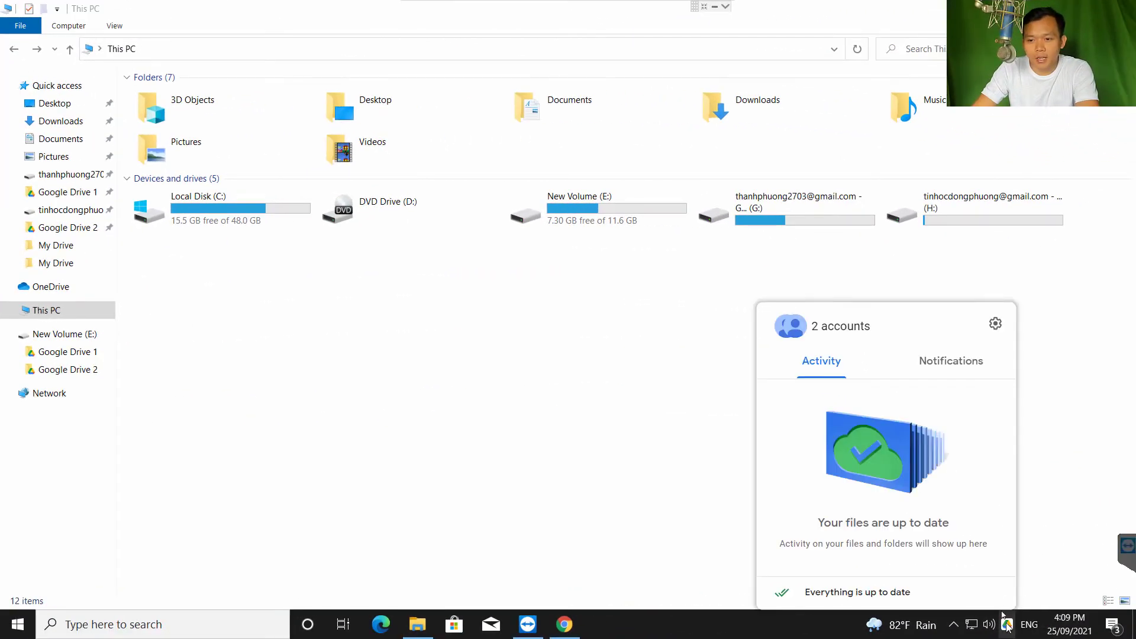
click(995, 325)
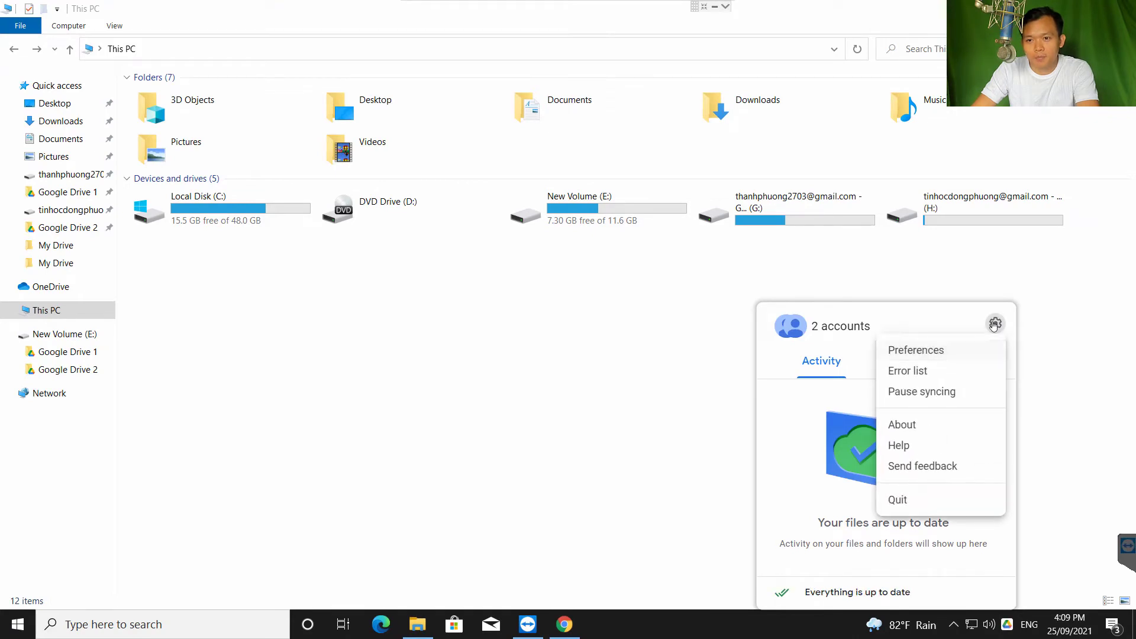
click(906, 353)
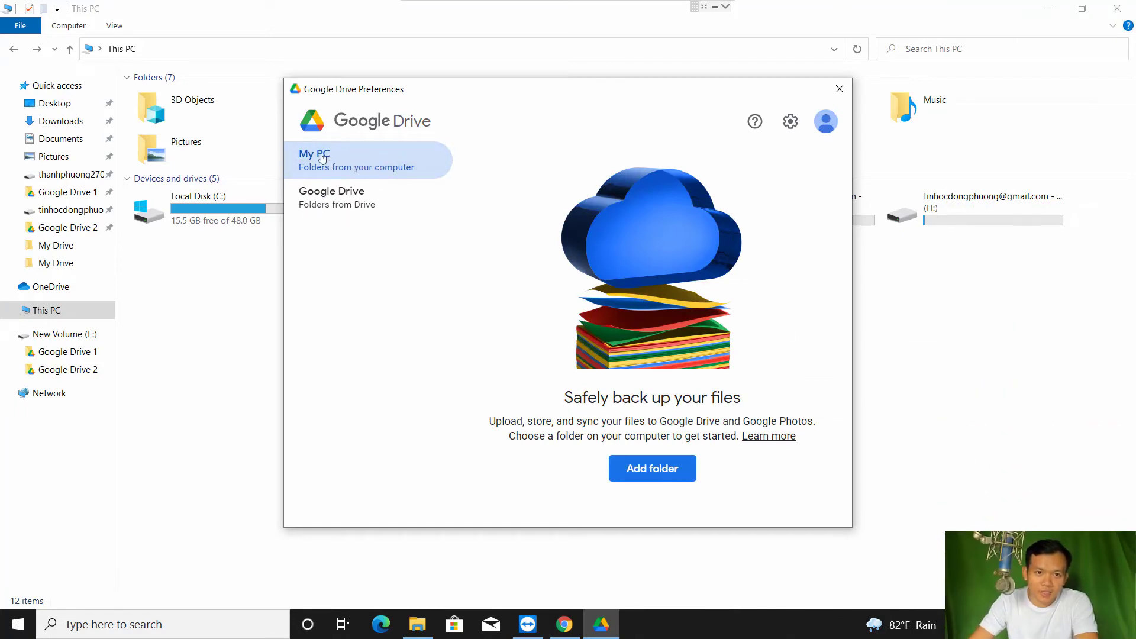
click(373, 204)
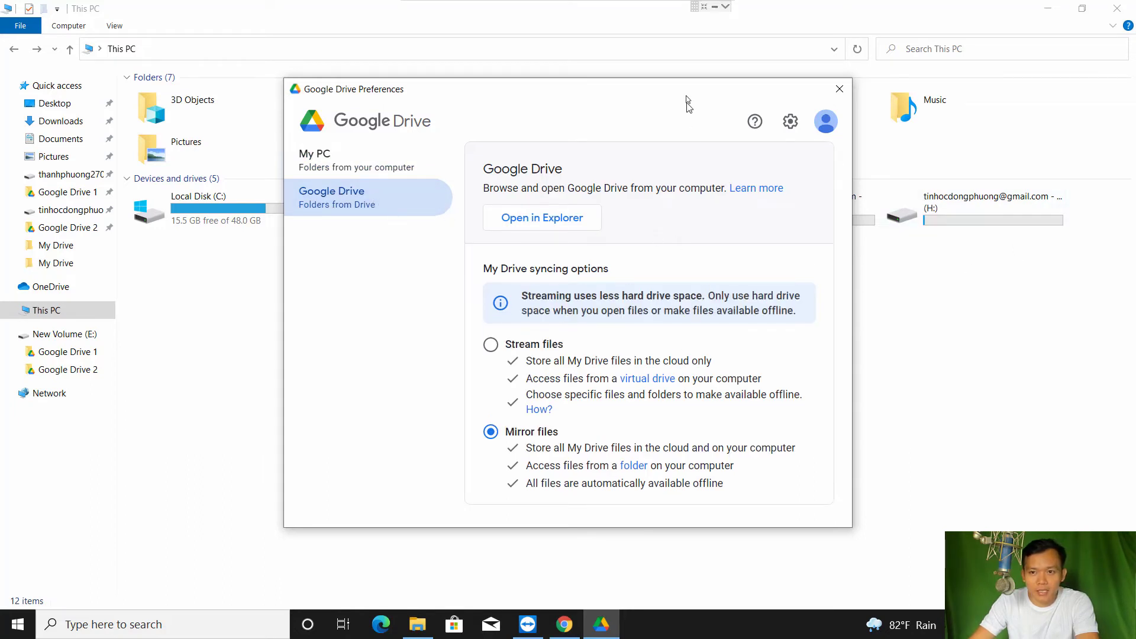
drag(686, 99, 511, 96)
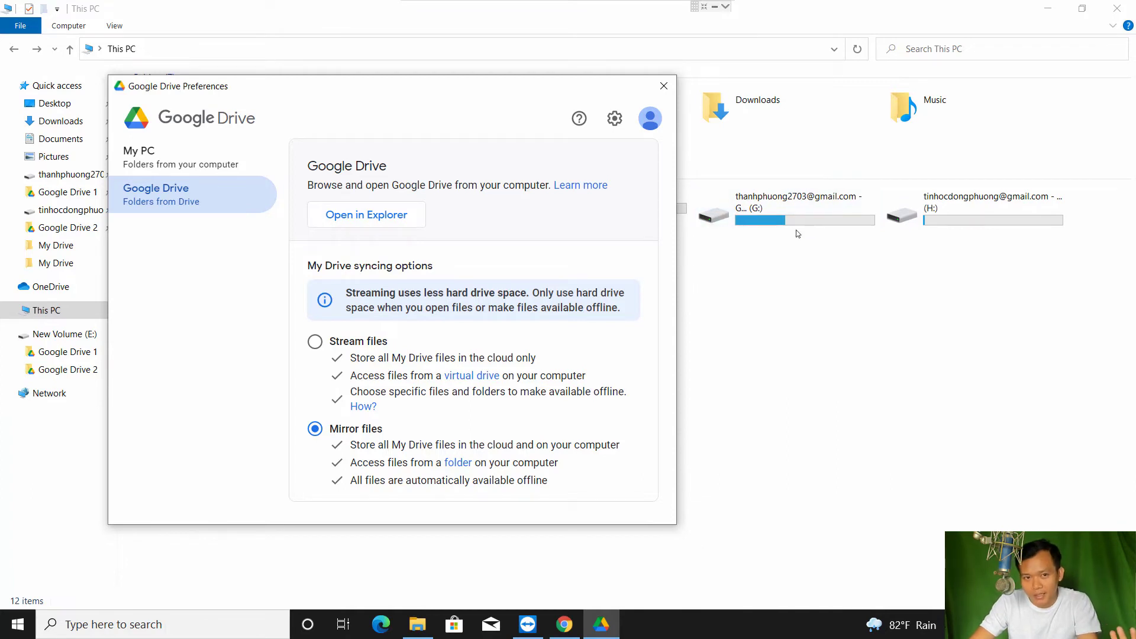
click(163, 156)
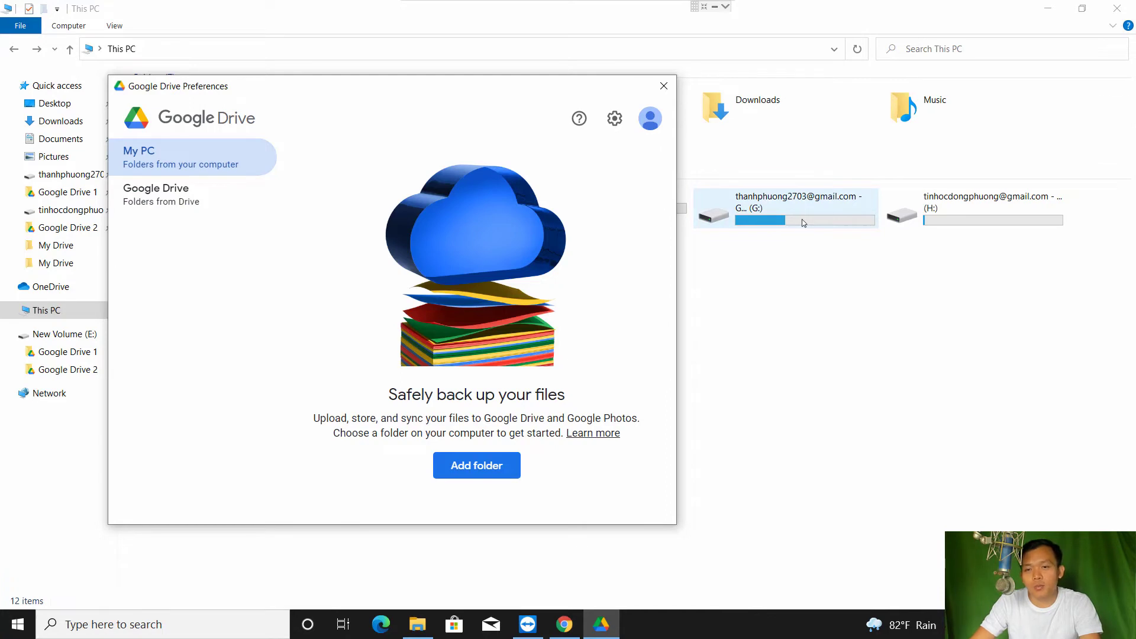
drag(397, 94, 605, 110)
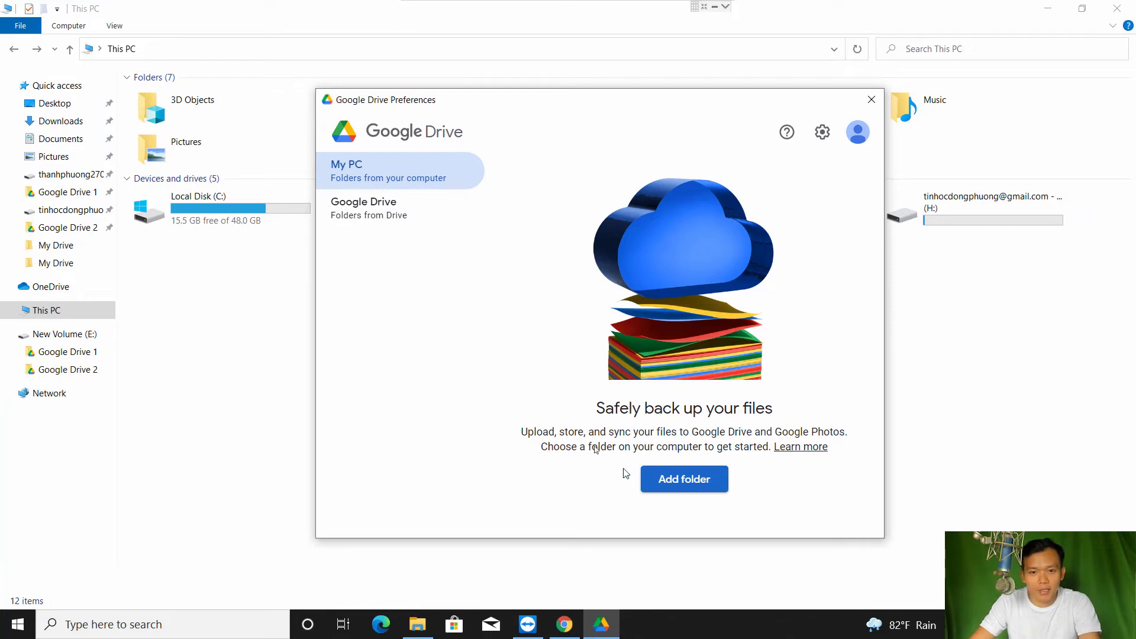
Start adding a backup folder and create a new folder on New Volume (E:)
click(702, 489)
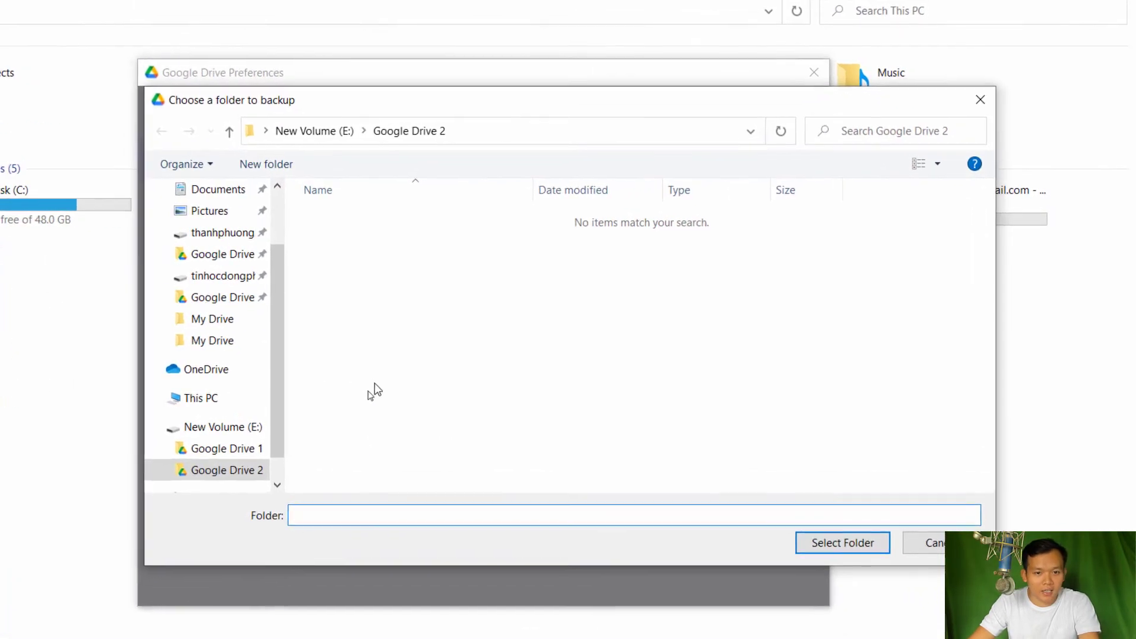
click(218, 428)
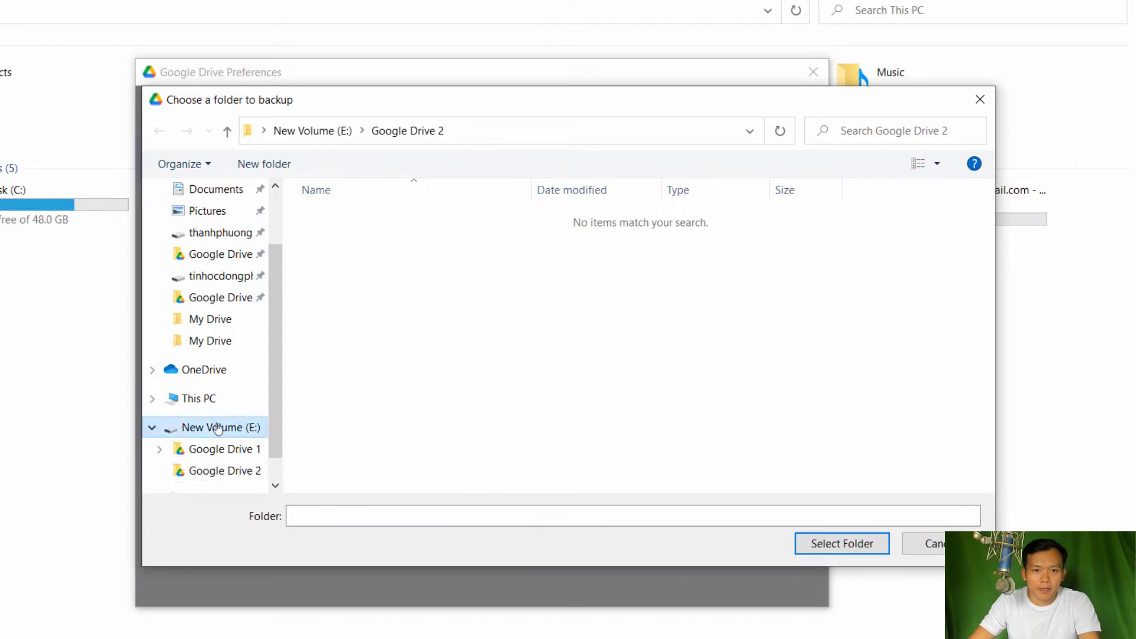
right_click(441, 248)
right_click(368, 270)
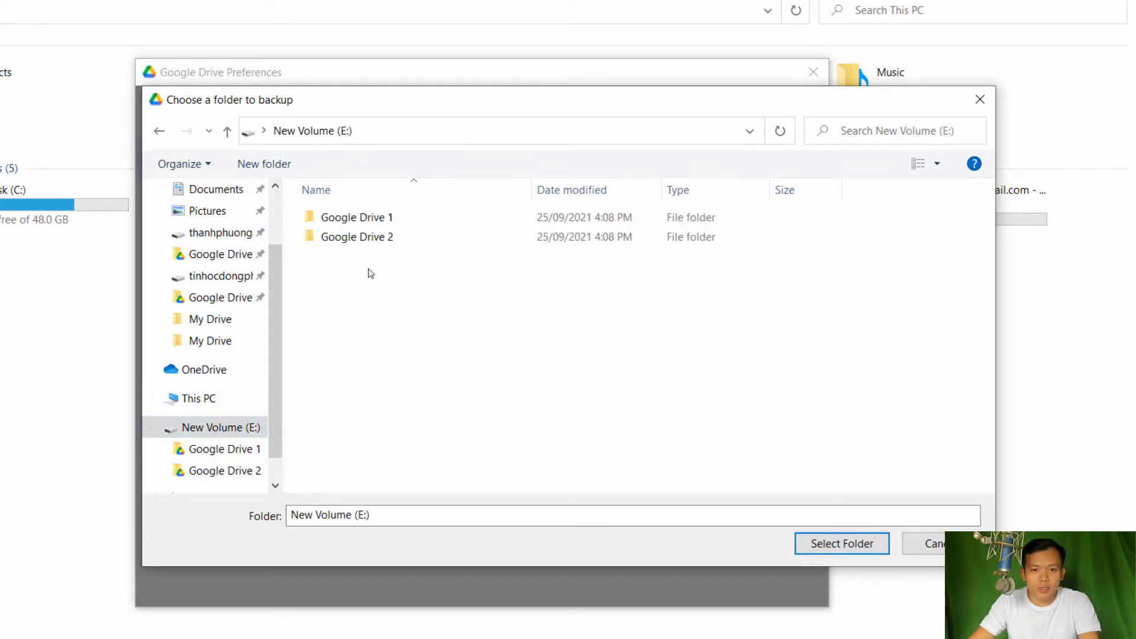
mouse_move(572, 470)
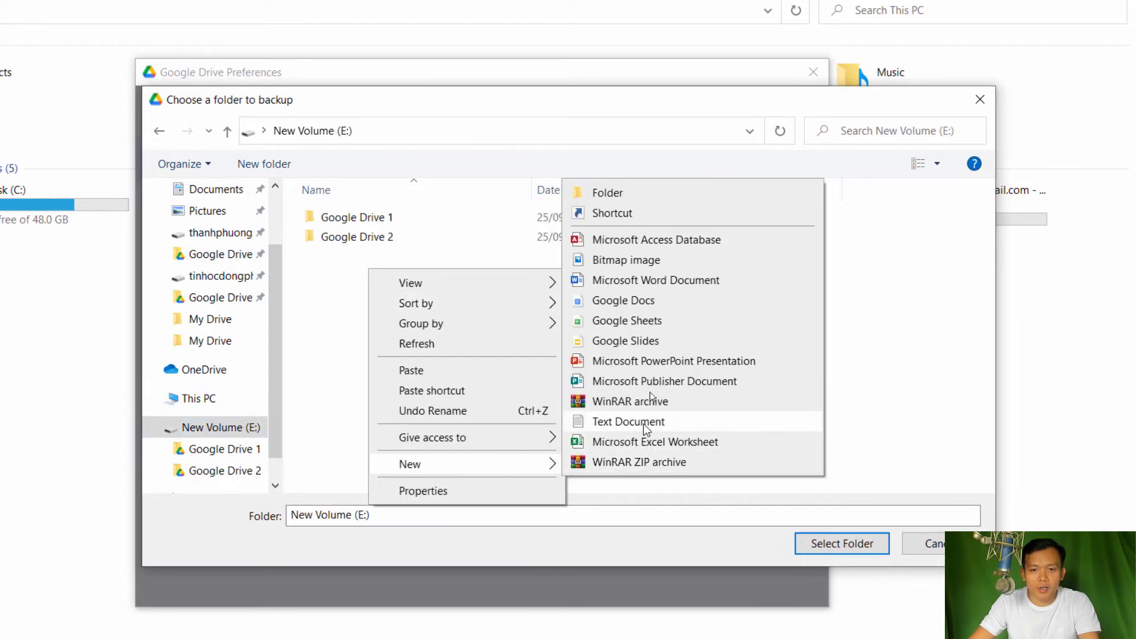
click(638, 195)
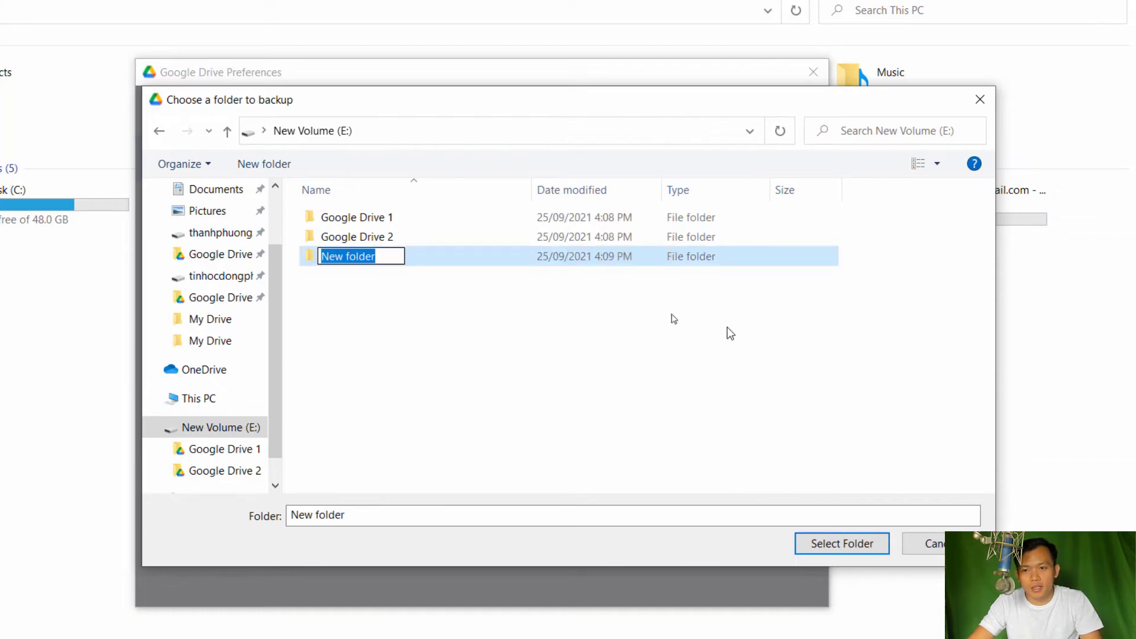
Name the new folder 'Tai lieu quan trong', then cancel the folder chooser
text(Tai l)
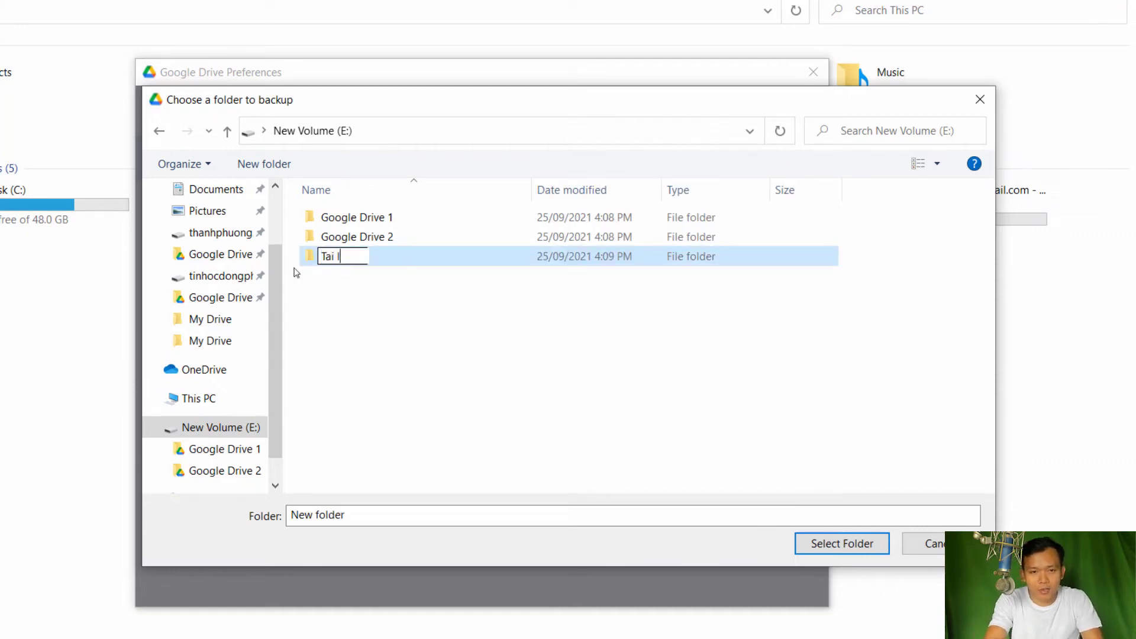
text(ieu quan trongj)
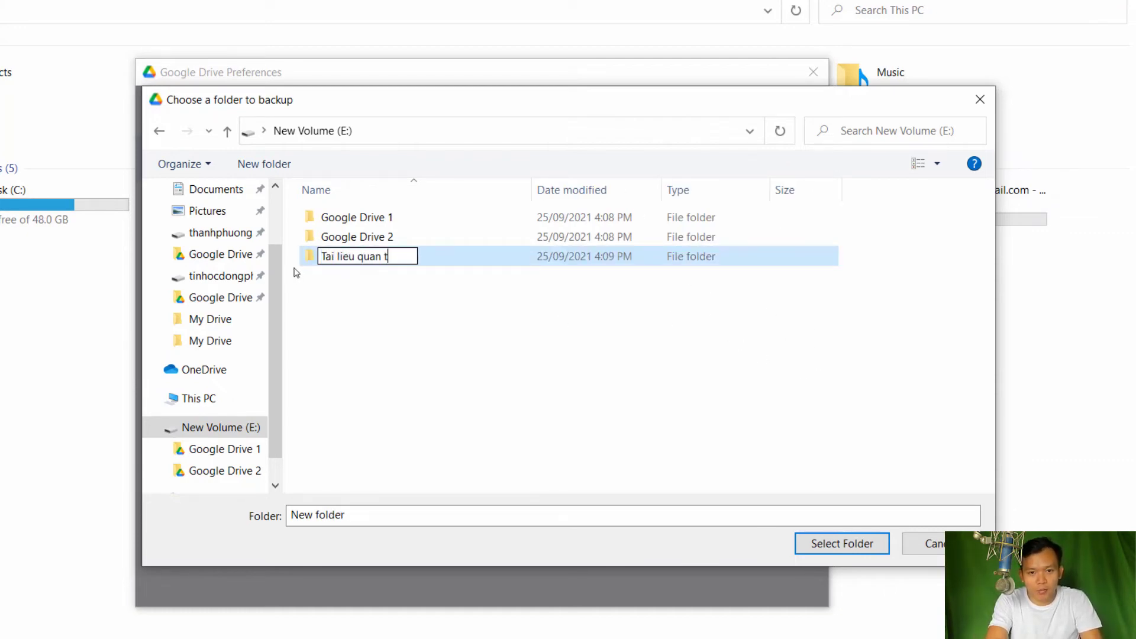
key(BackSpace)
key(BackSpace)
key(Return)
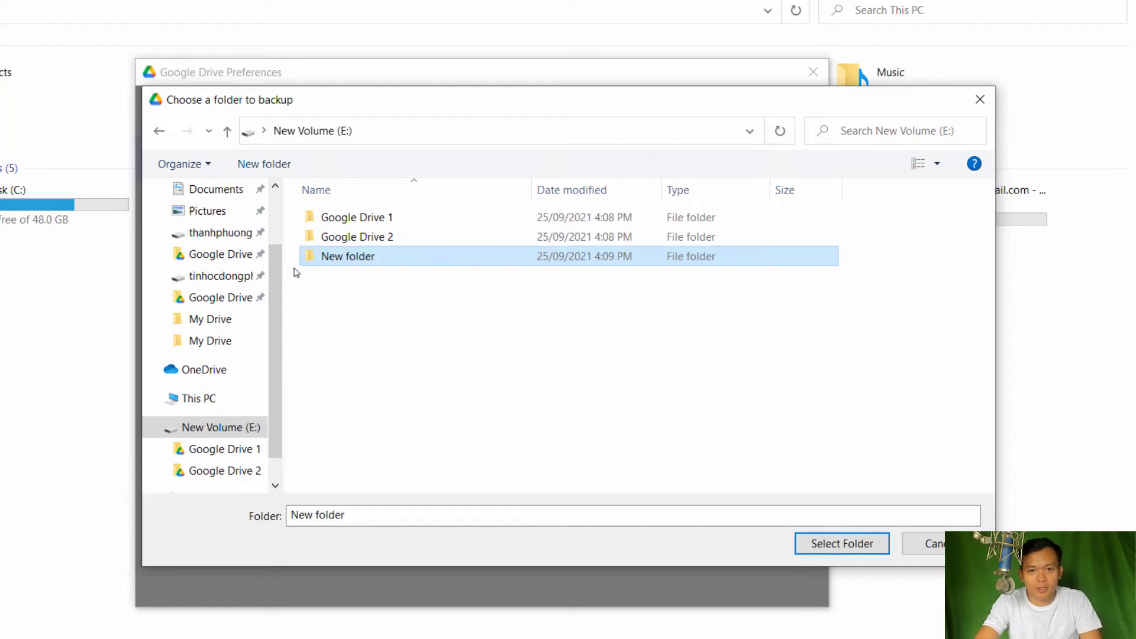
click(383, 301)
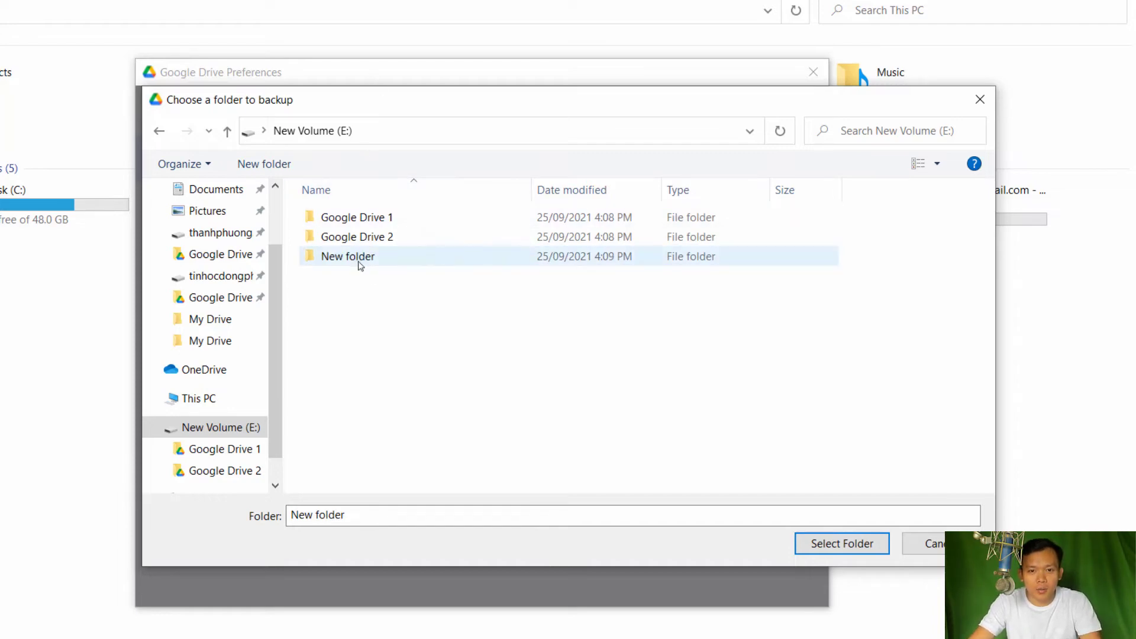
click(359, 262)
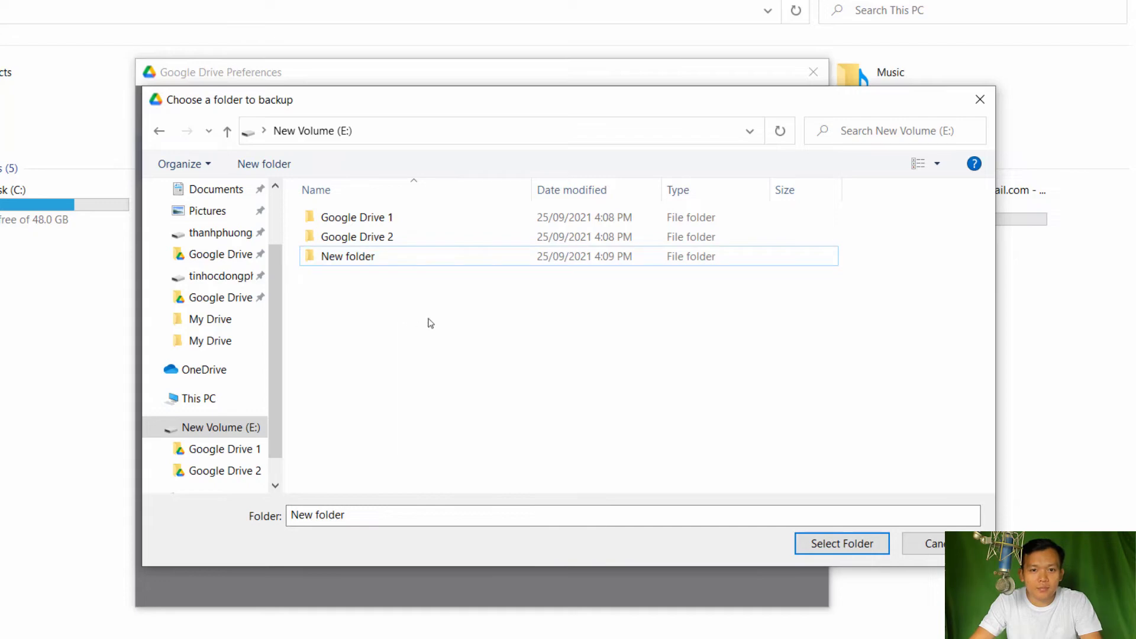
click(929, 543)
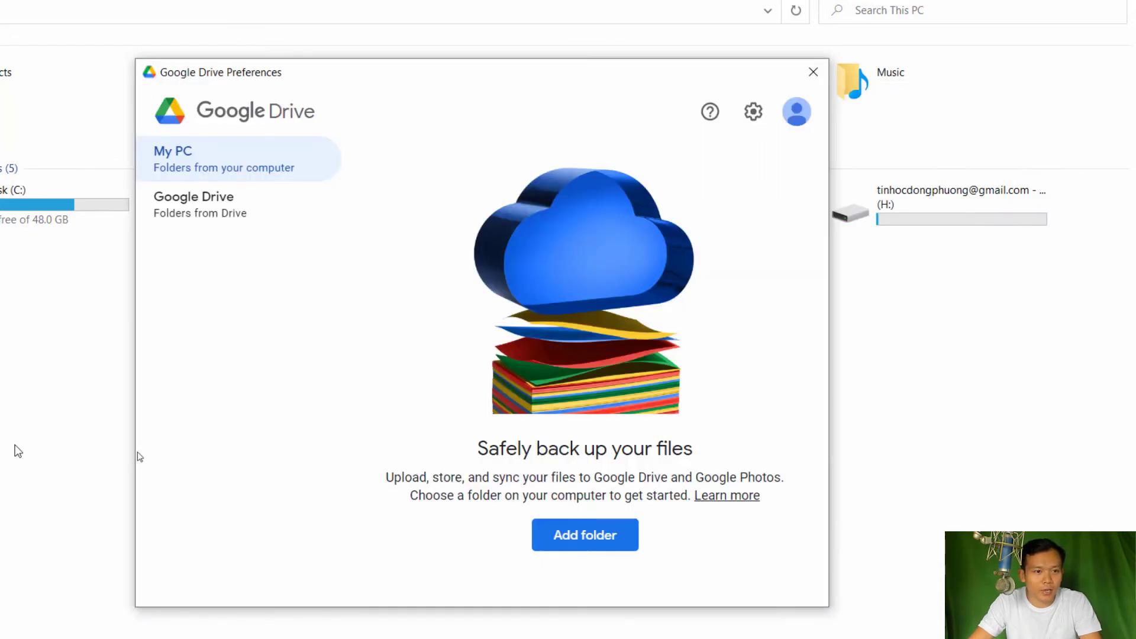
Pick the Tai lieu quan trong folder on New Volume (E:) as the backup folder
click(604, 537)
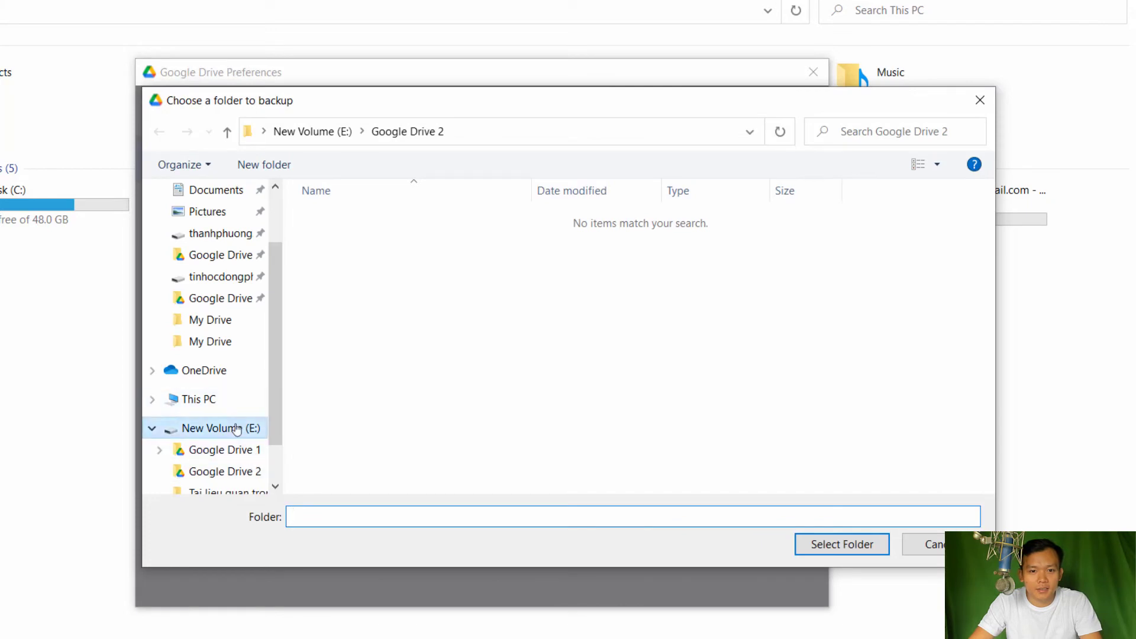
click(236, 429)
click(379, 258)
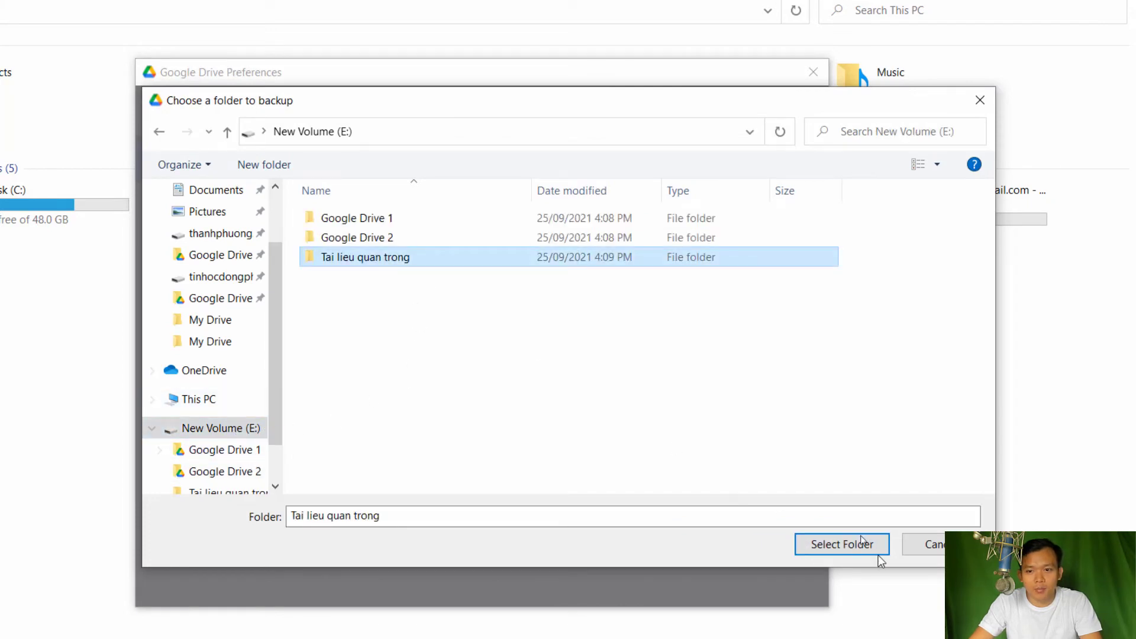
click(862, 541)
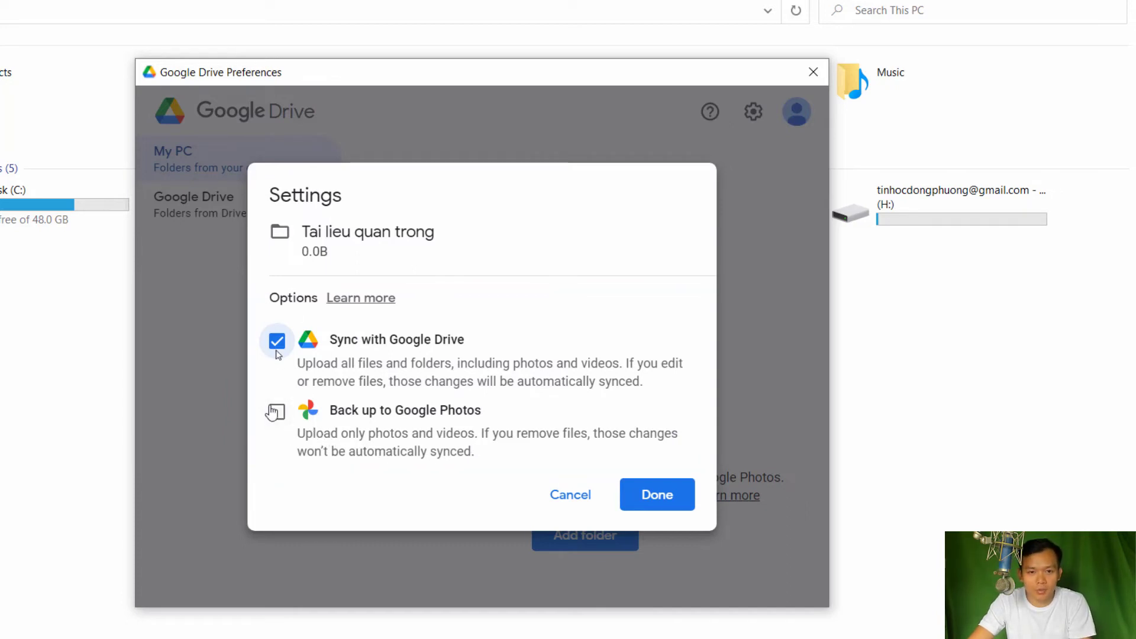
Set the folder to sync with Google Drive, save, and check the signed-in accounts
click(654, 504)
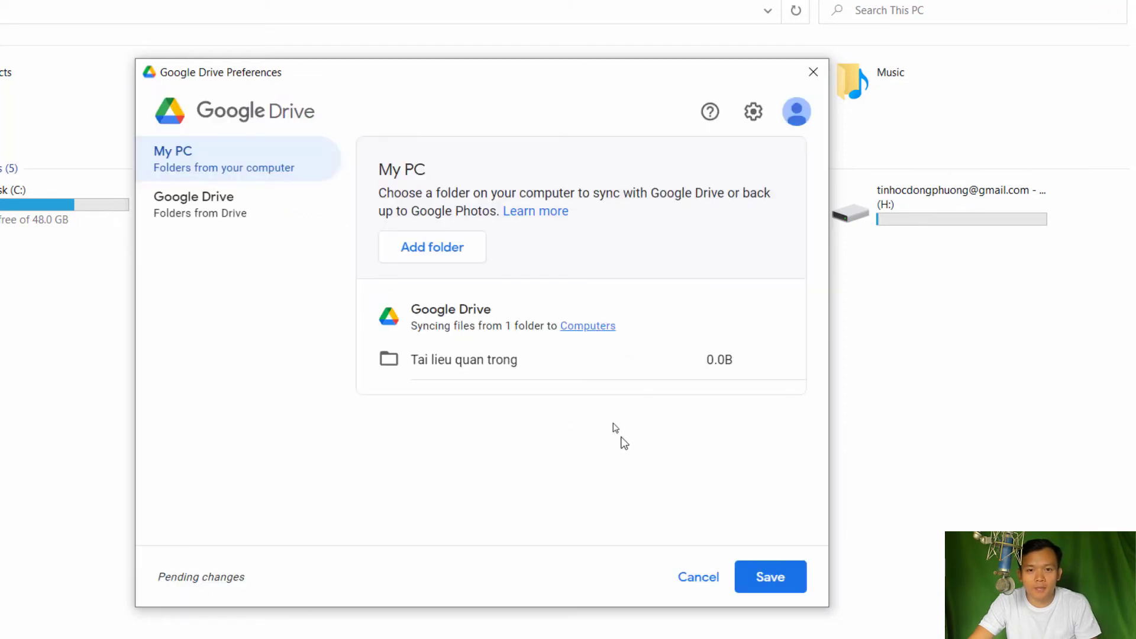
click(787, 584)
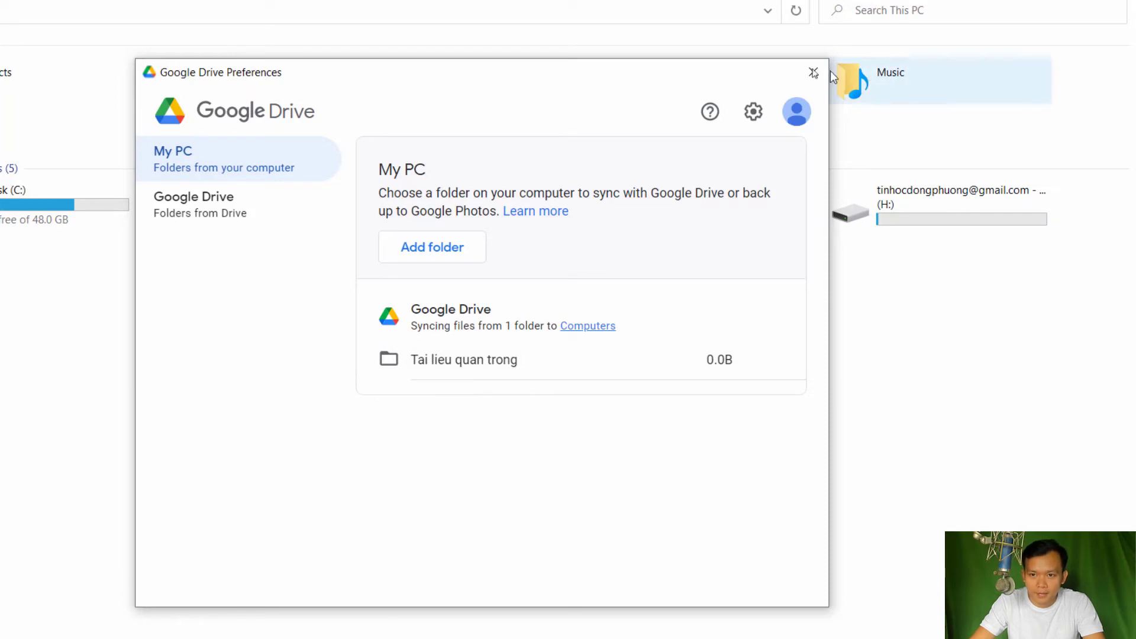
click(797, 106)
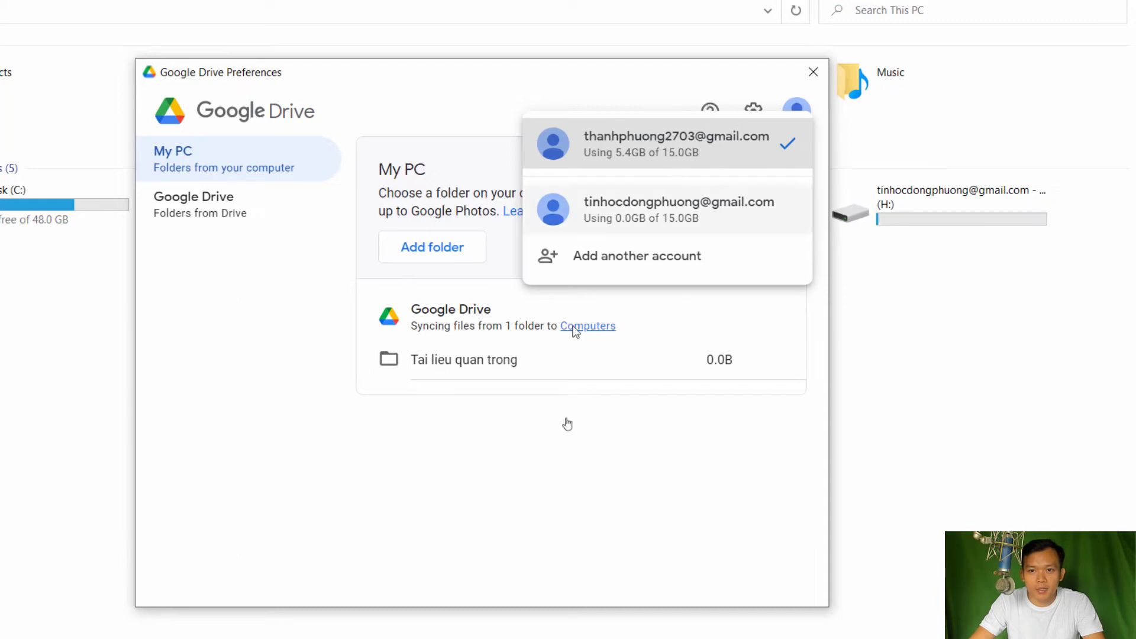
click(558, 310)
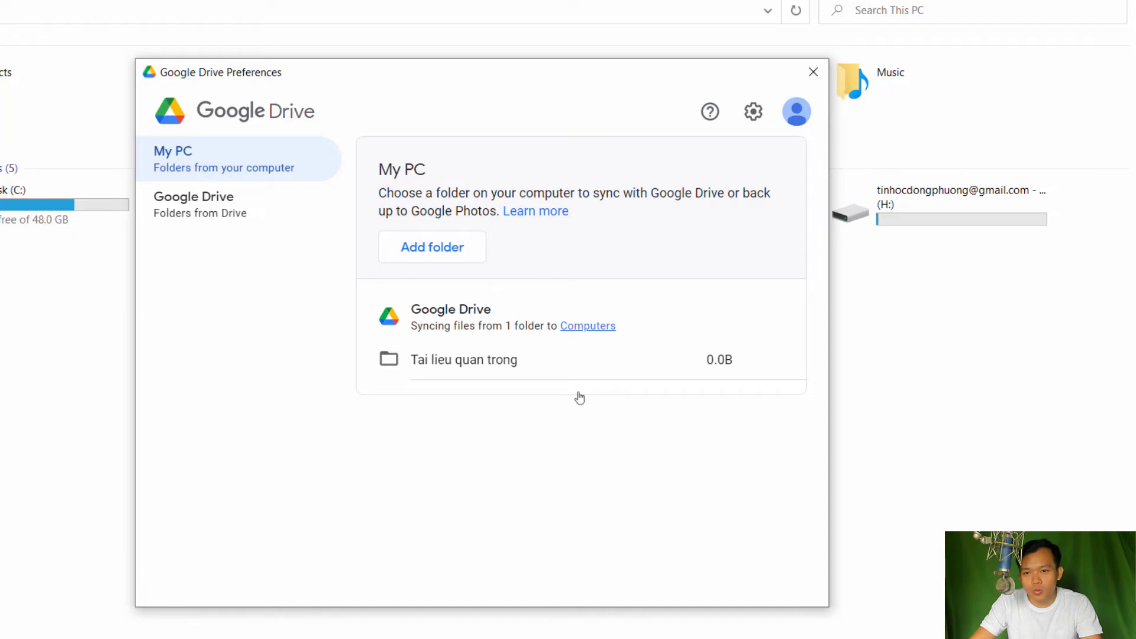
Compare the Google Drive and My PC preference pages, then bring Chrome forward
click(179, 217)
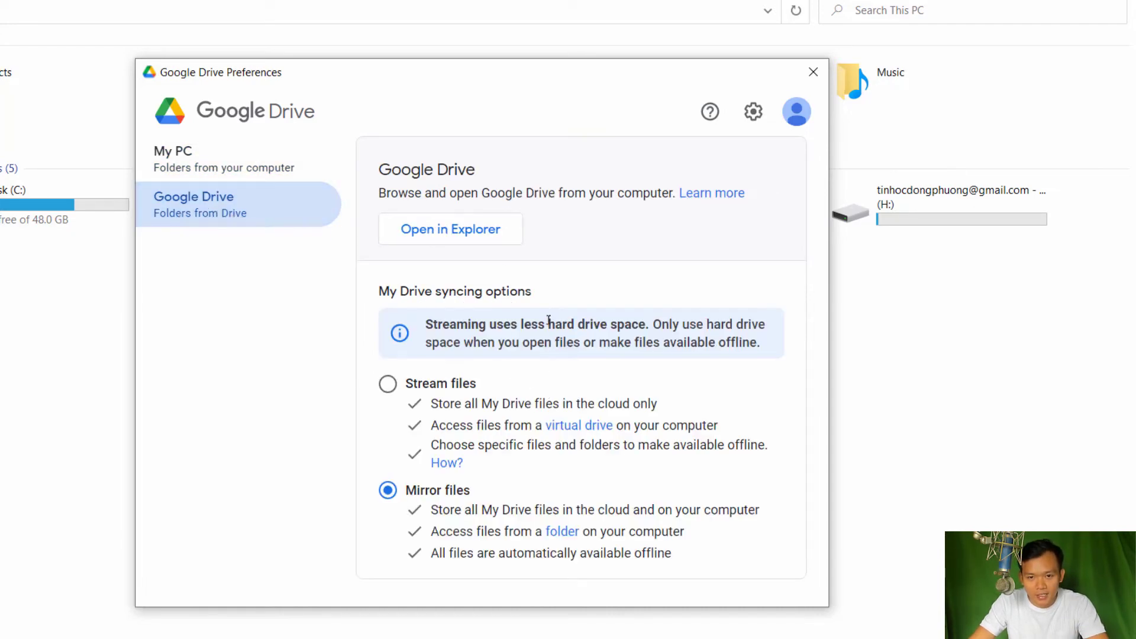
click(237, 161)
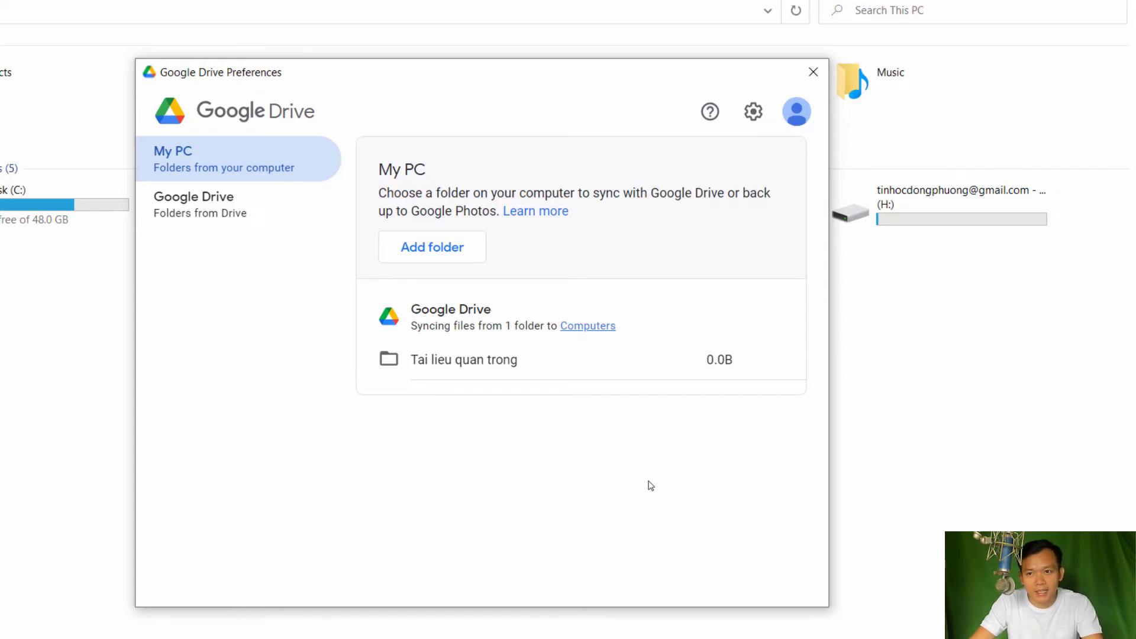
click(201, 221)
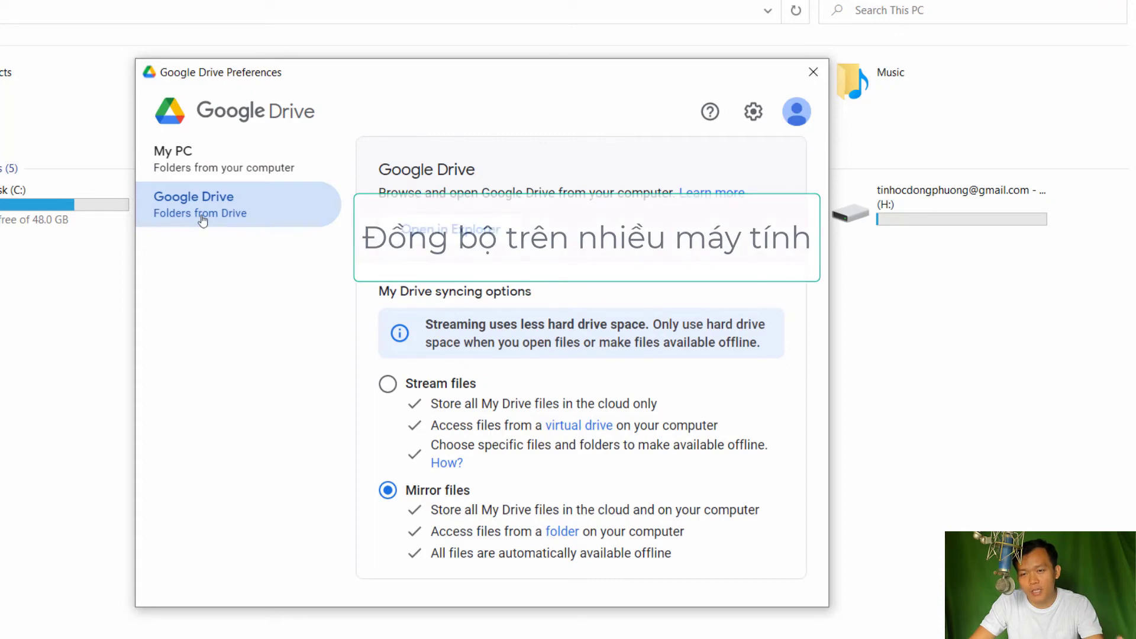
click(193, 158)
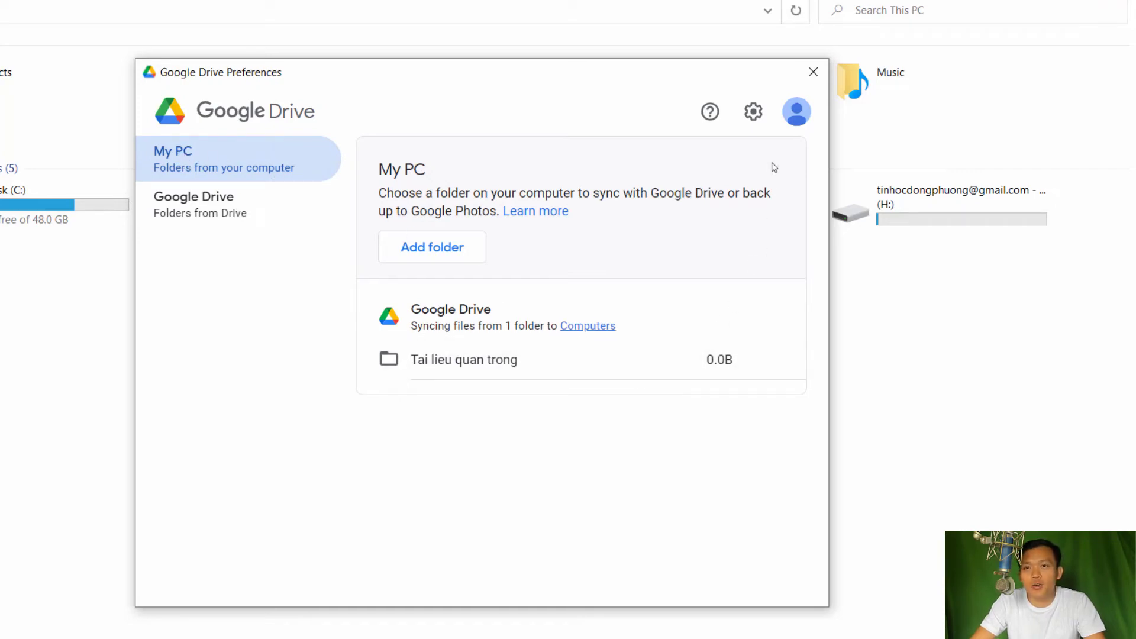
click(564, 620)
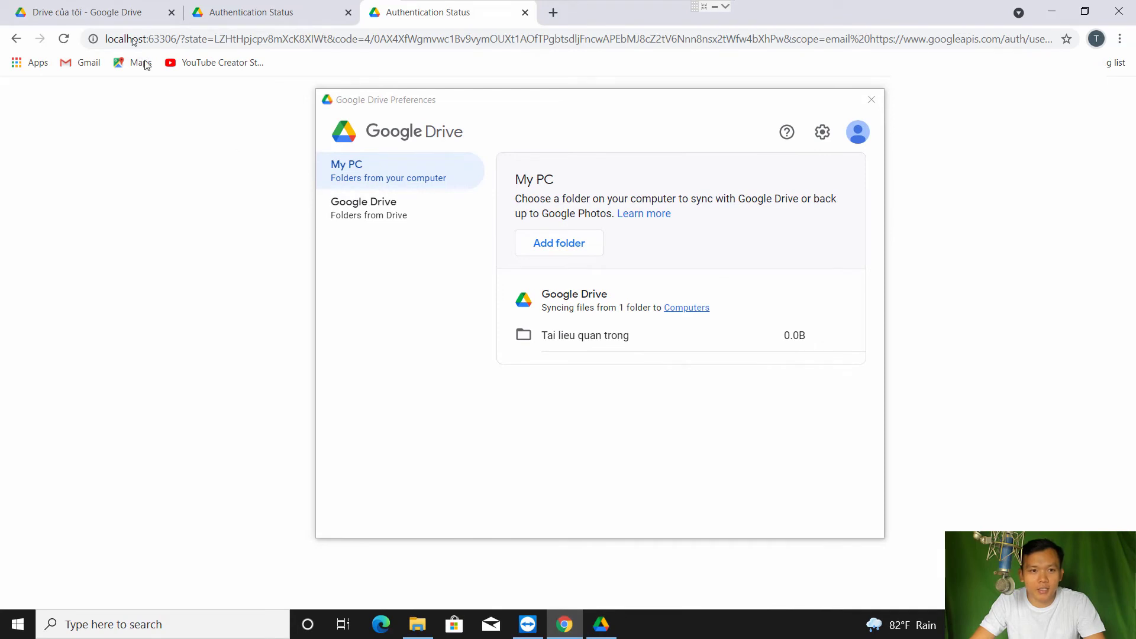
Close Drive preferences and open Computers > My PC on the web to find Tai lieu quan trong
click(96, 8)
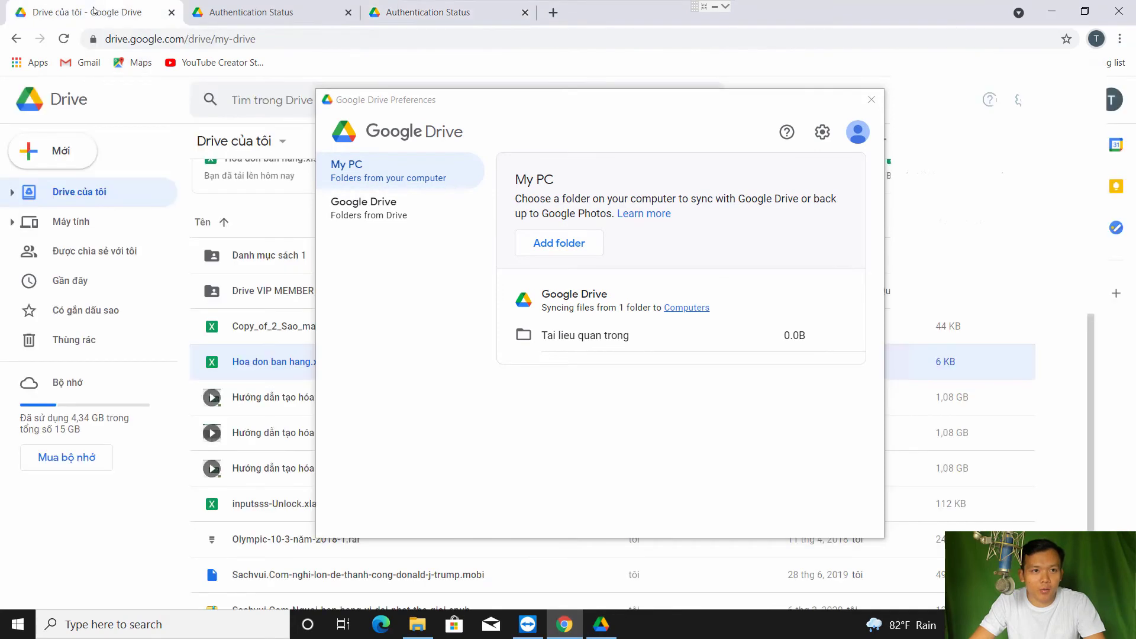
click(872, 100)
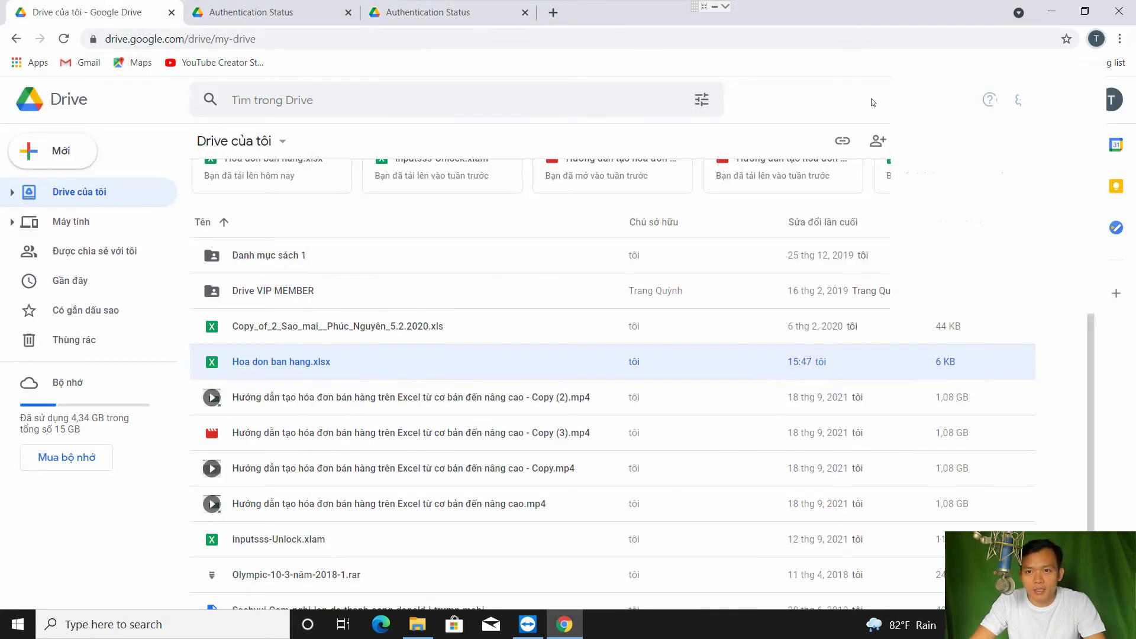
click(70, 227)
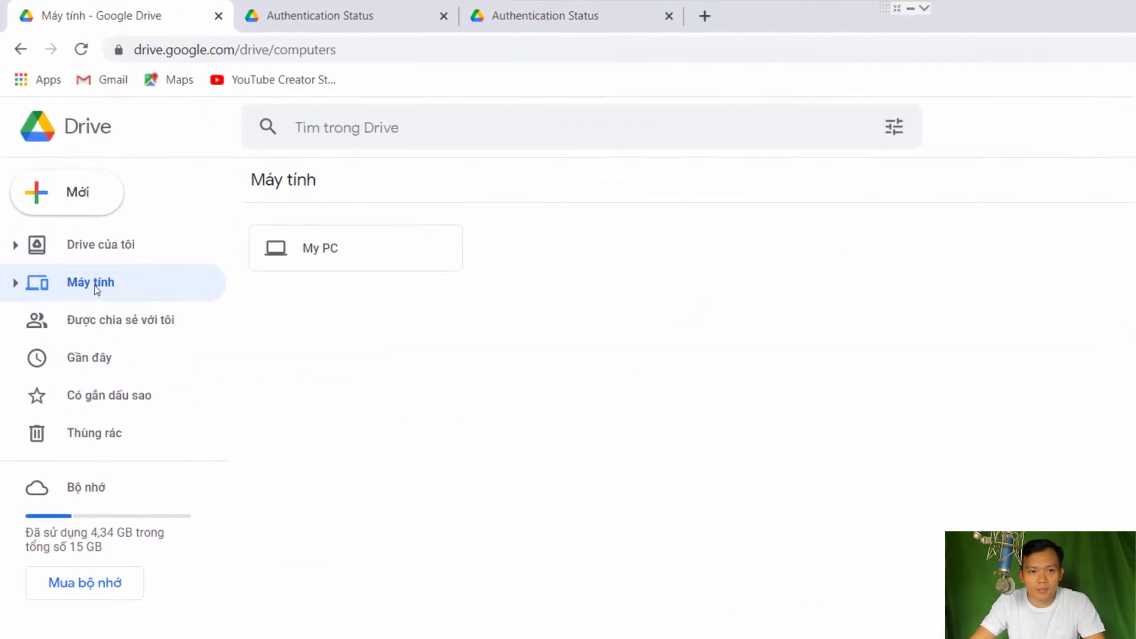
double_click(339, 255)
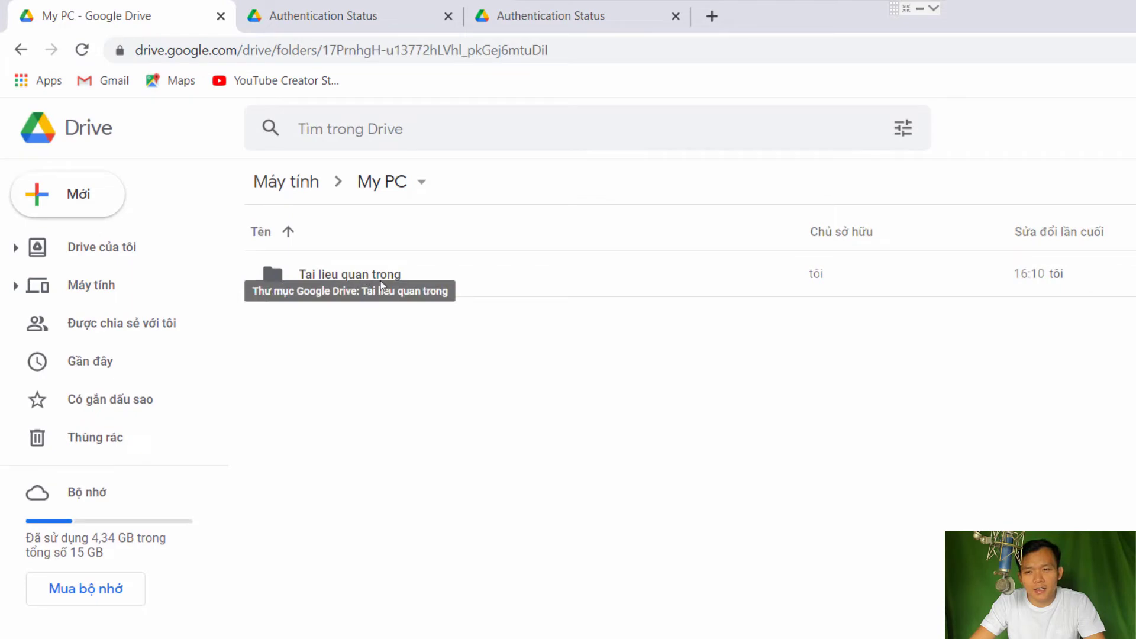
click(349, 276)
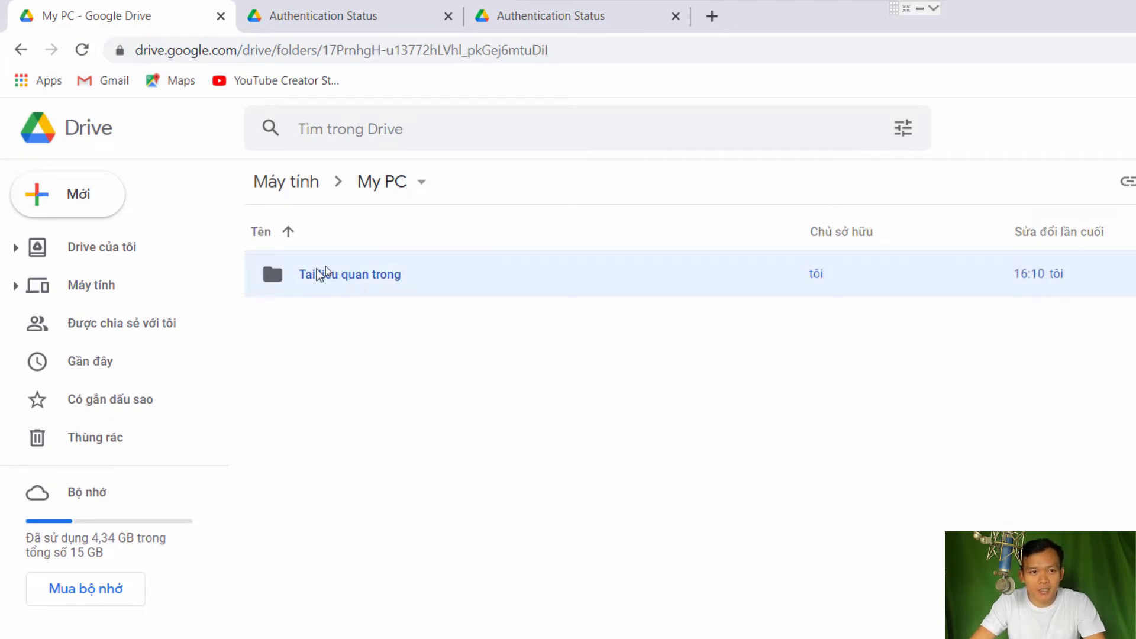
Reopen the My PC backup to recheck Tai lieu quan trong, then view desktop sync activity
click(158, 285)
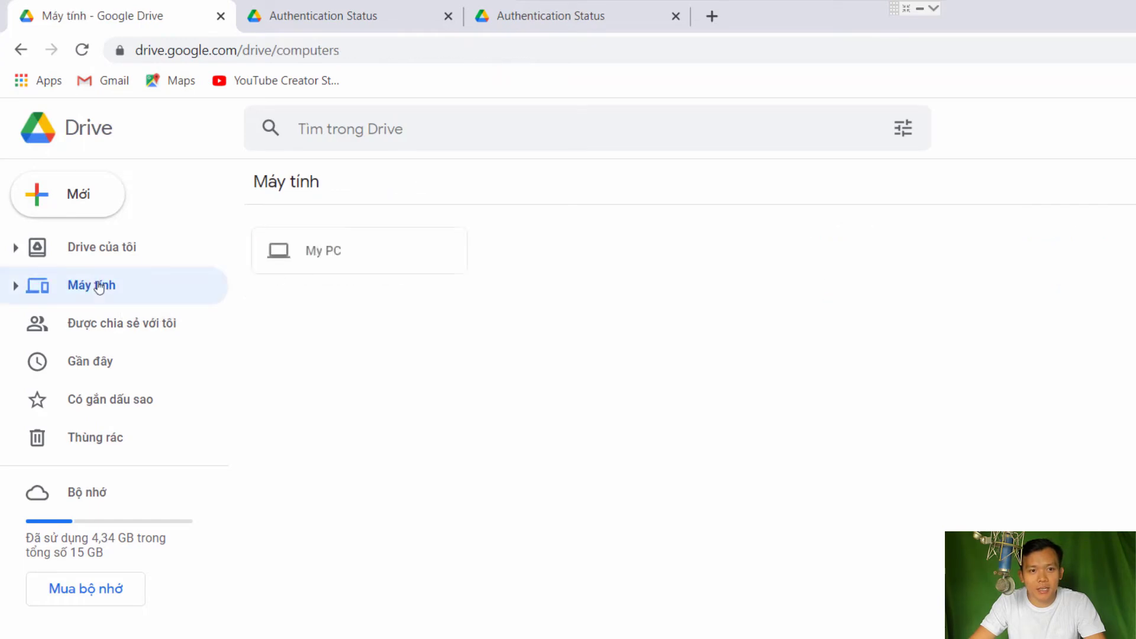
double_click(332, 256)
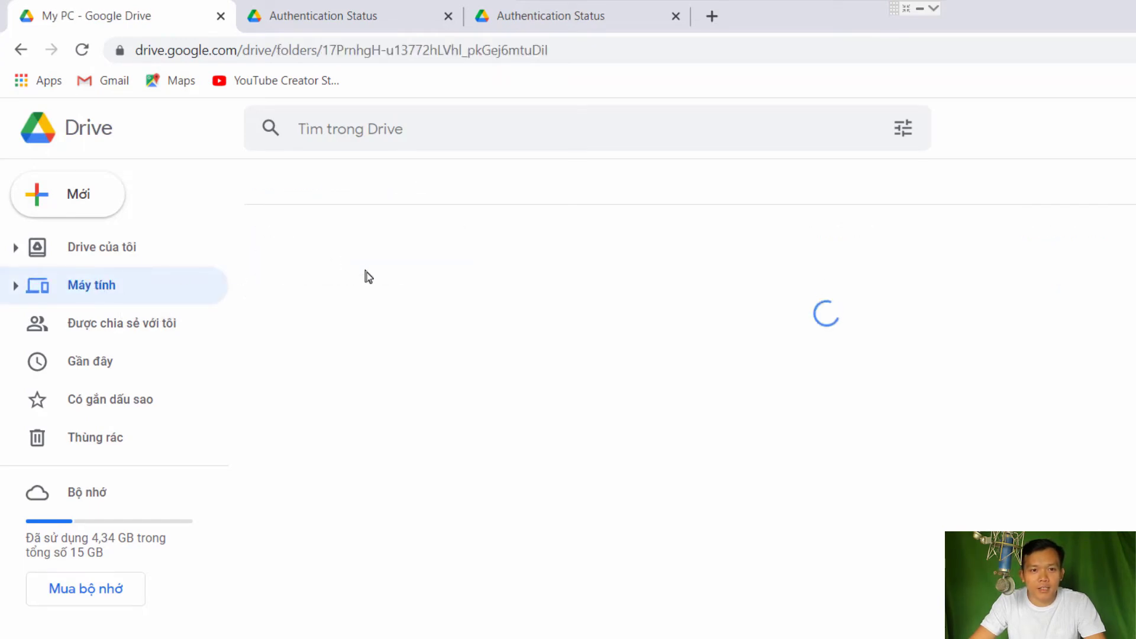
click(343, 282)
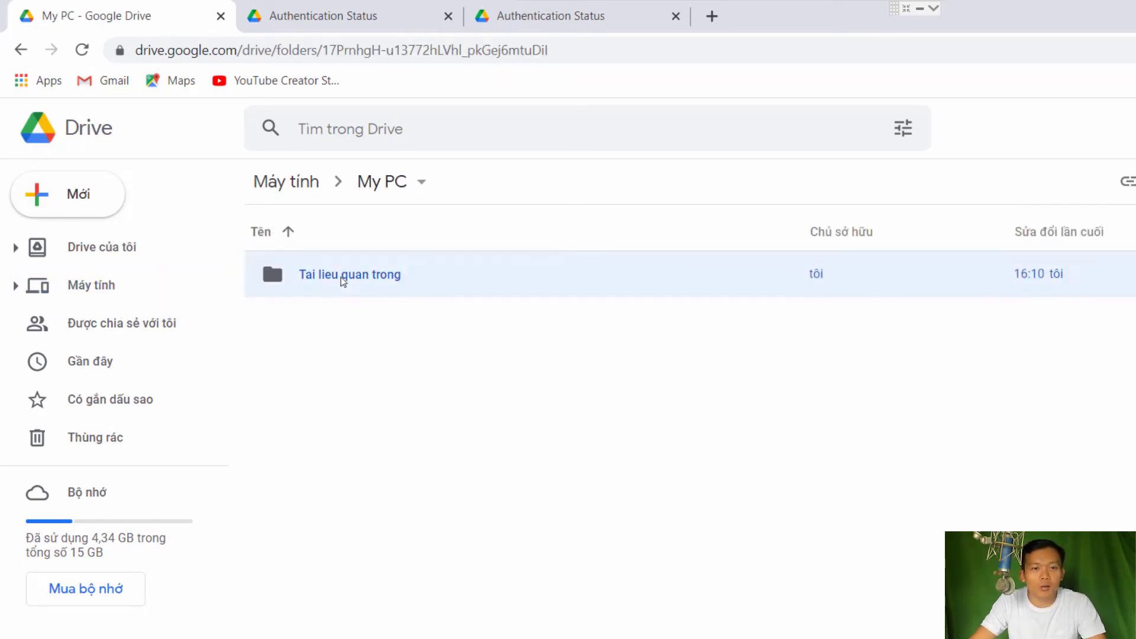
click(393, 314)
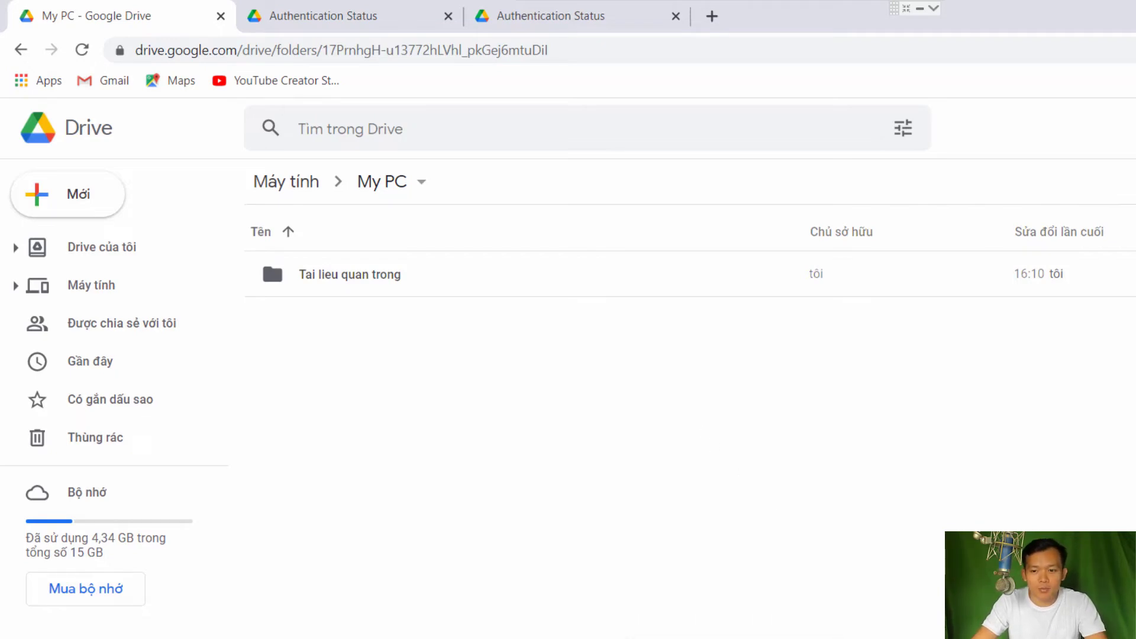
click(950, 617)
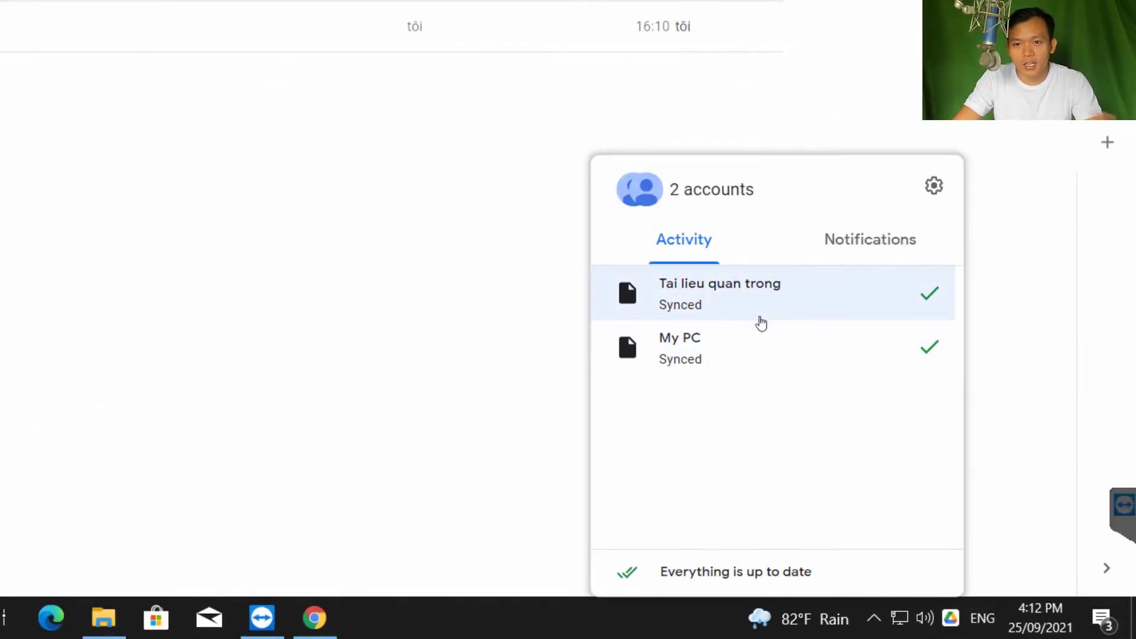
Reopen Drive preferences, toggle between Google Drive and My PC pages, then list both signed-in accounts
click(934, 185)
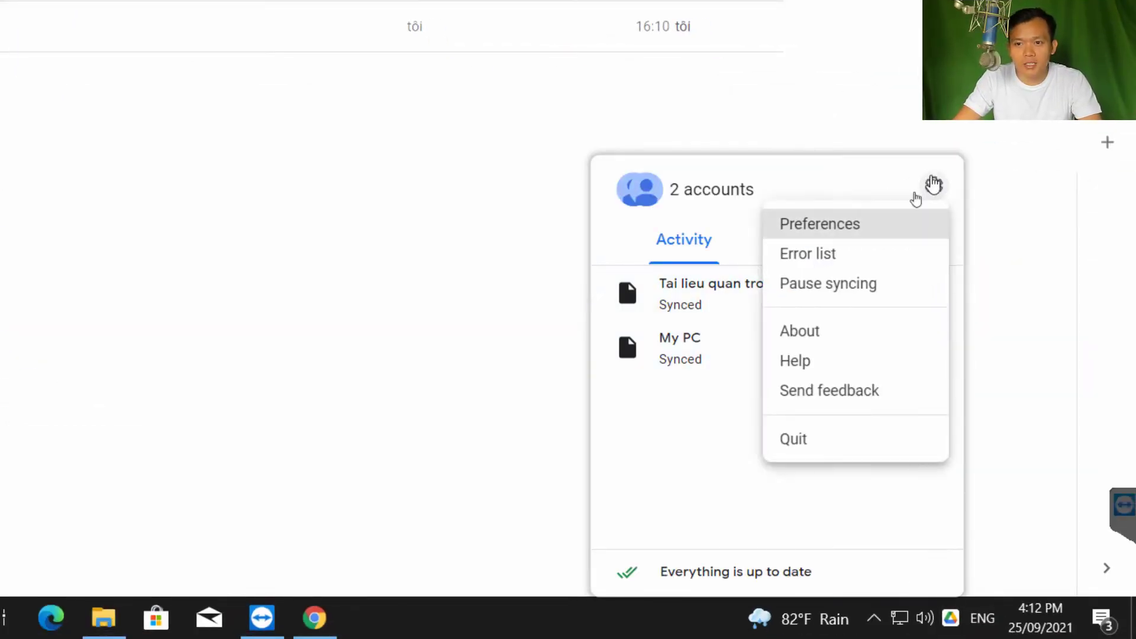
click(828, 225)
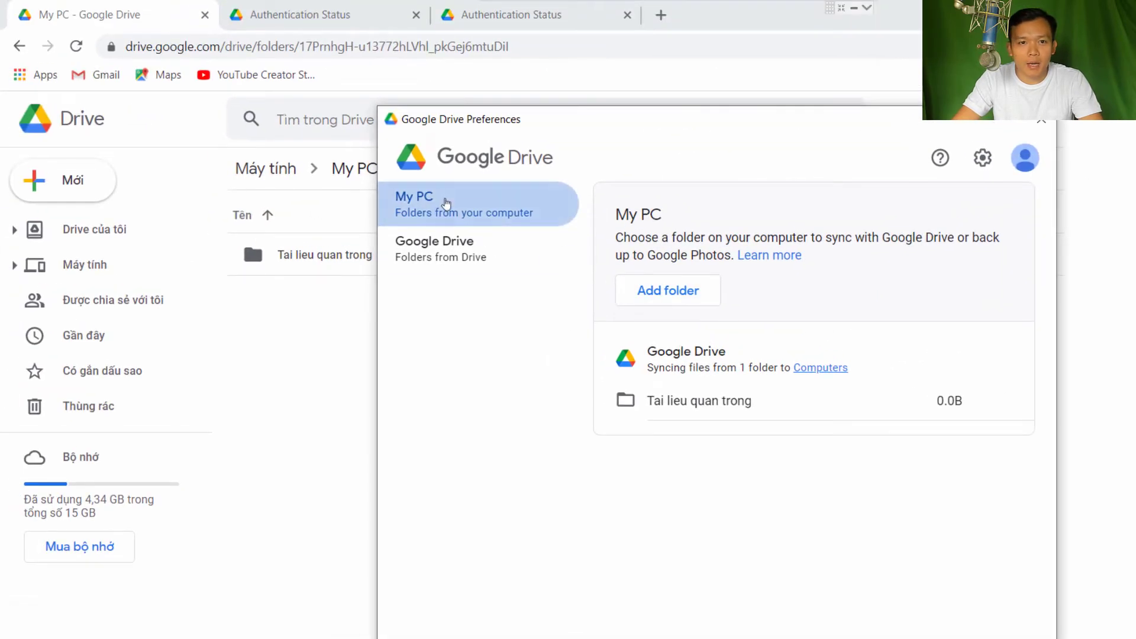
click(441, 243)
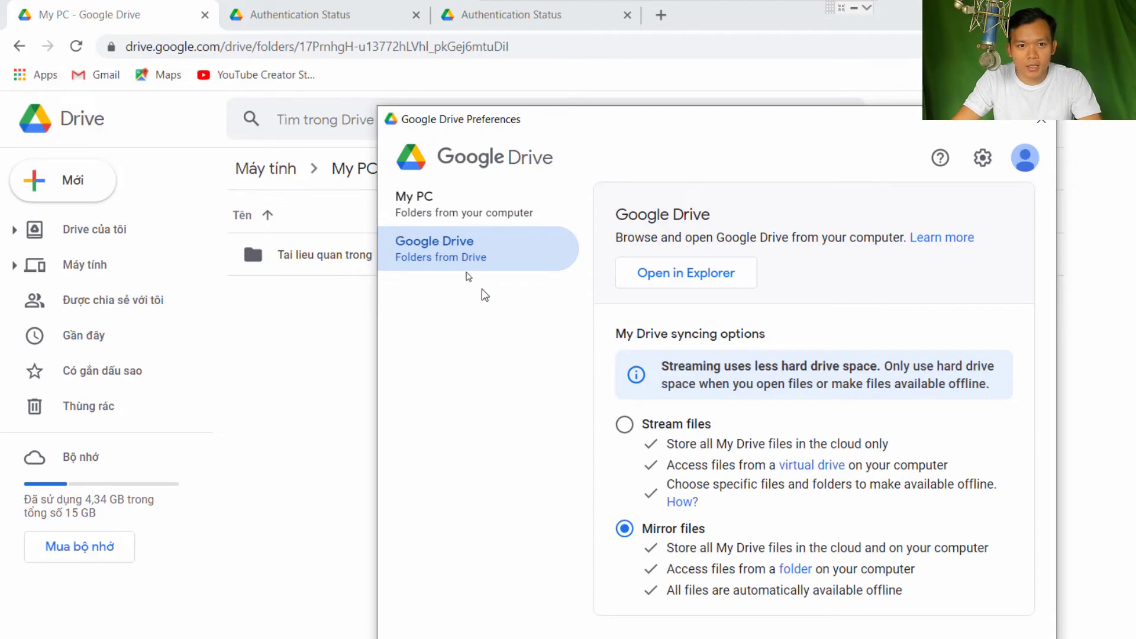
click(462, 204)
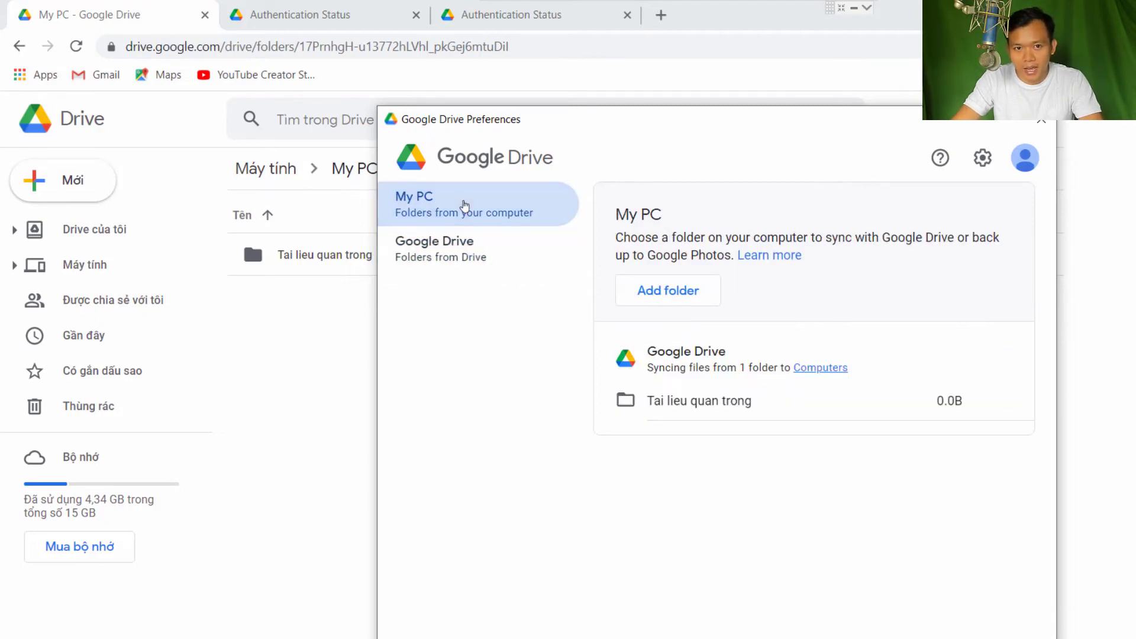
click(468, 246)
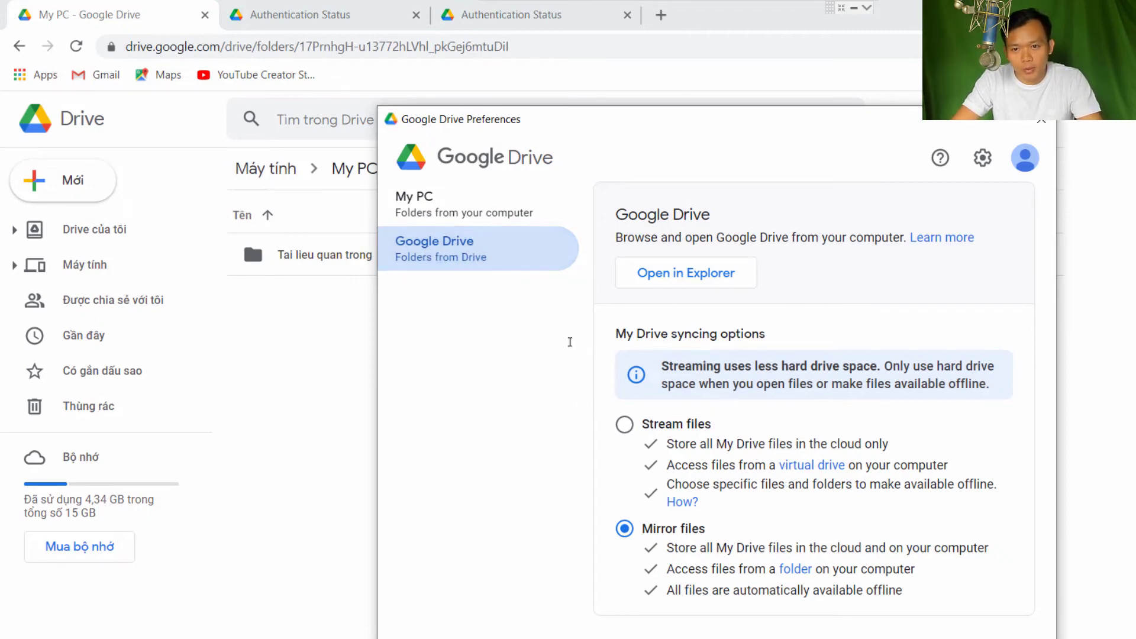
click(470, 210)
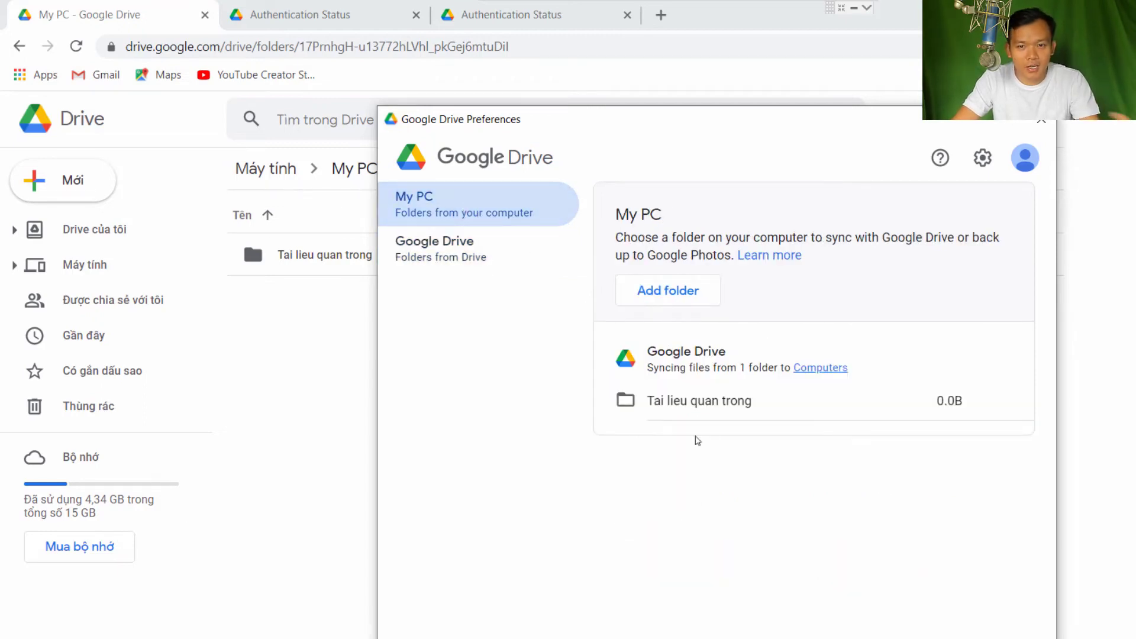
click(500, 240)
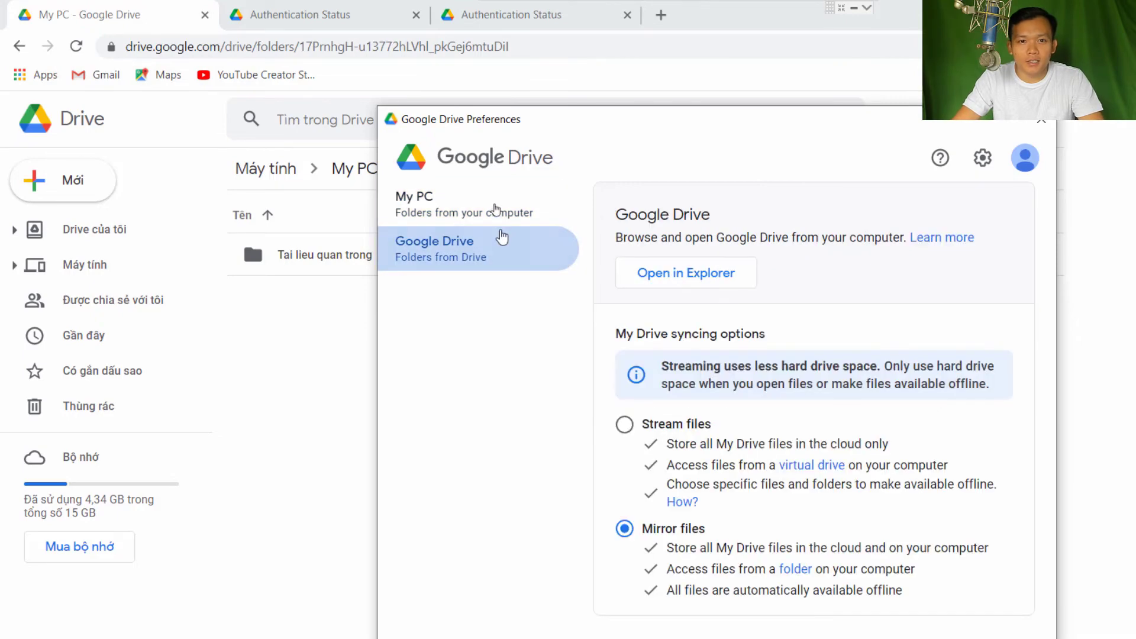
click(494, 203)
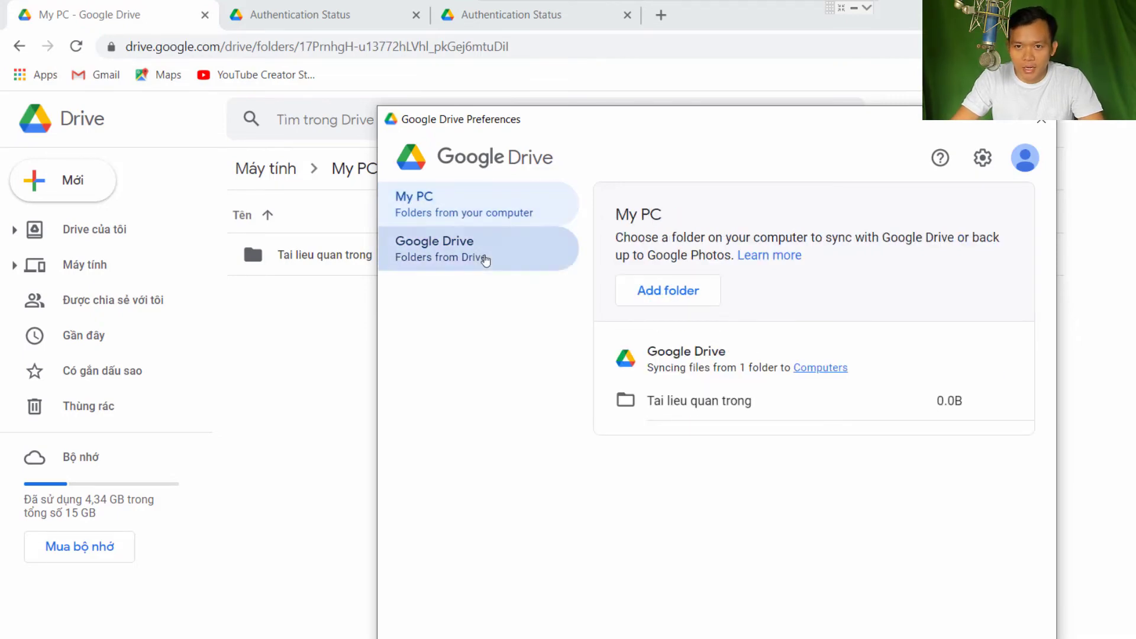
click(477, 254)
click(444, 211)
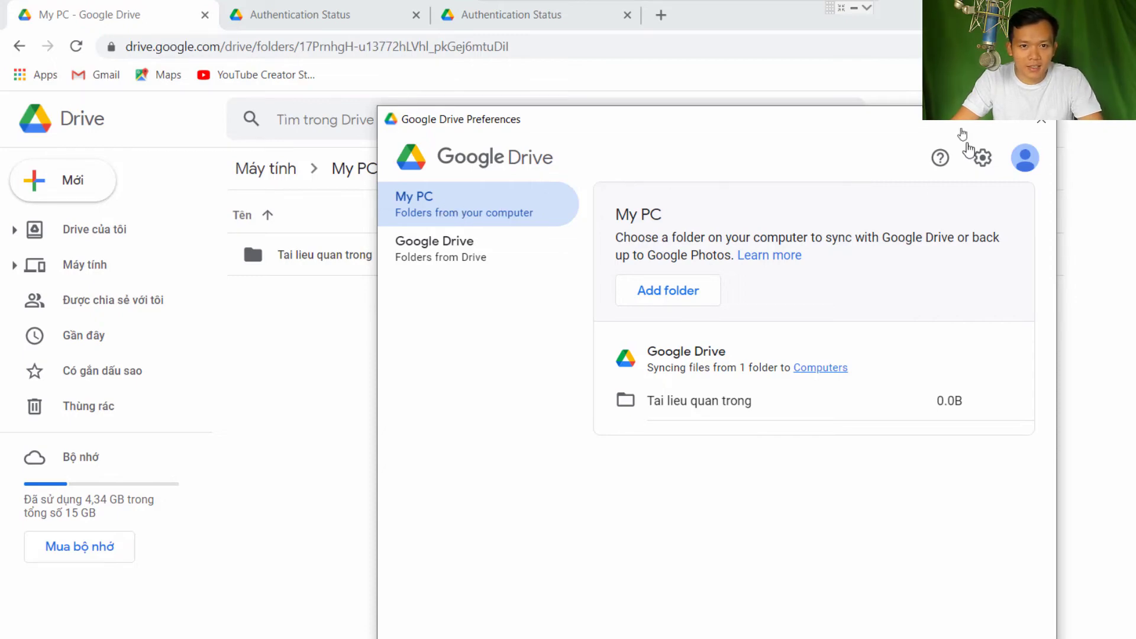
click(1031, 162)
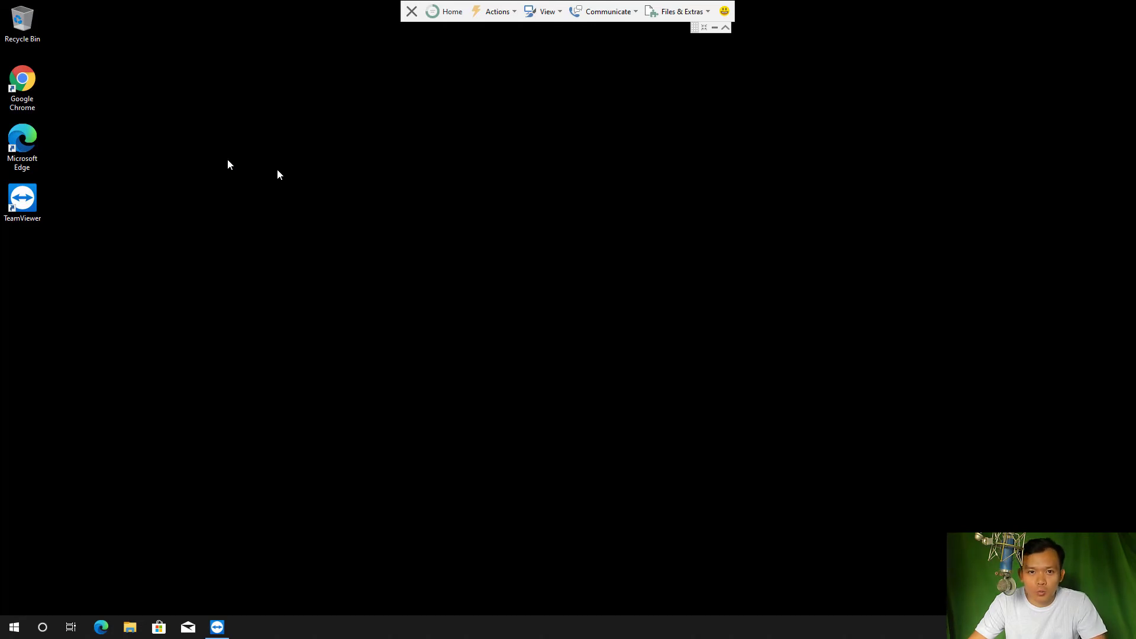
Launch Chrome on the second PC and search the web for 'drive app'
double_click(25, 91)
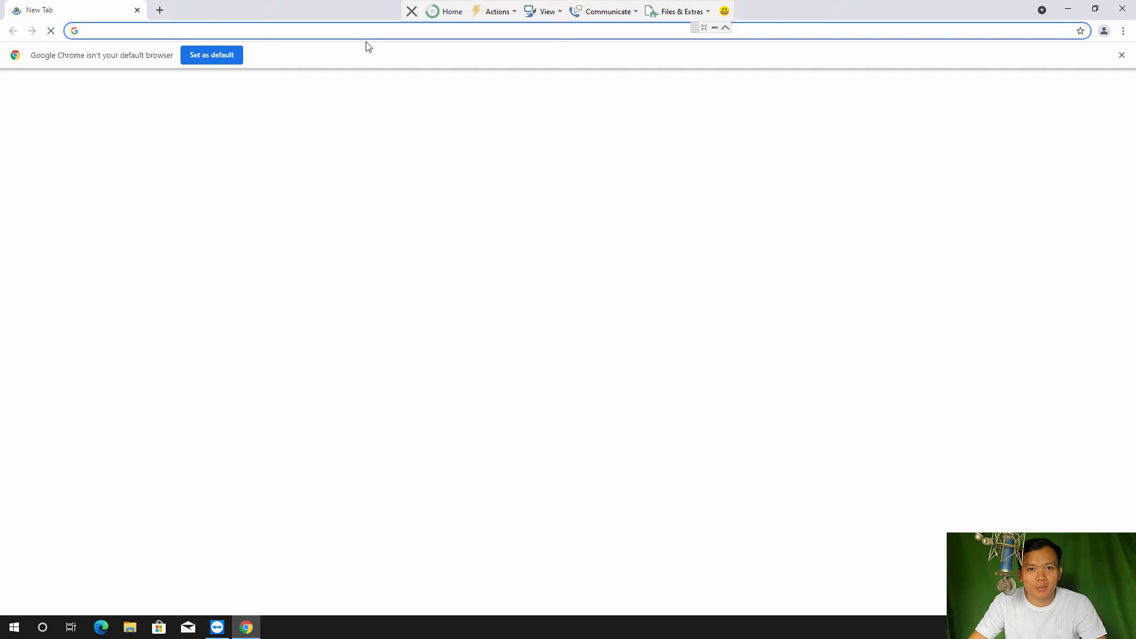
click(364, 33)
text(d)
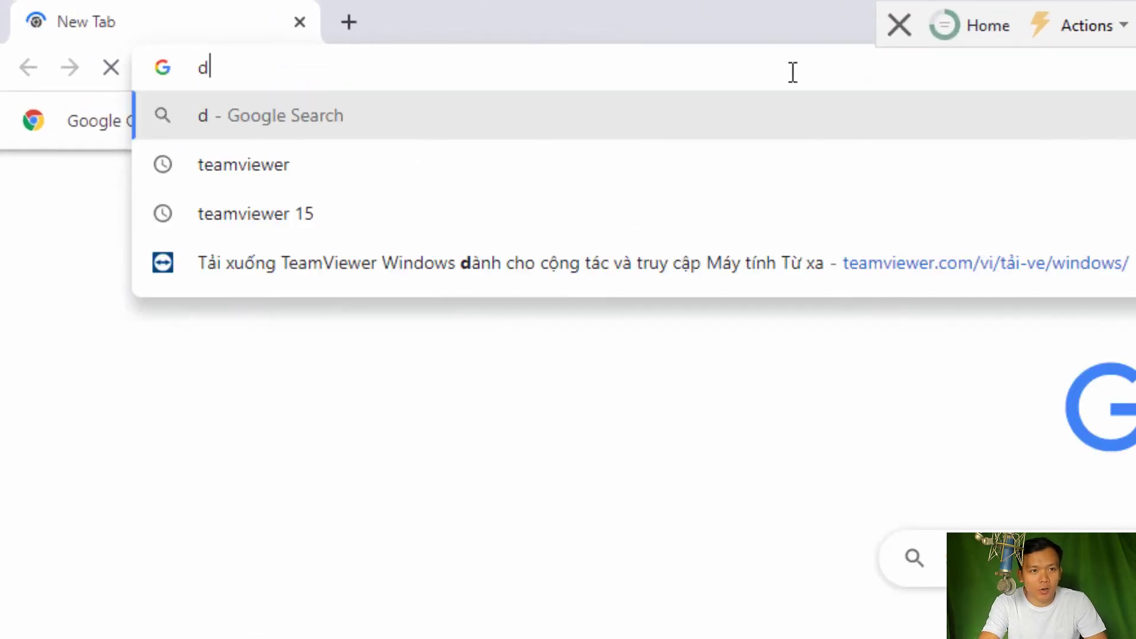
text(rive app)
key(Return)
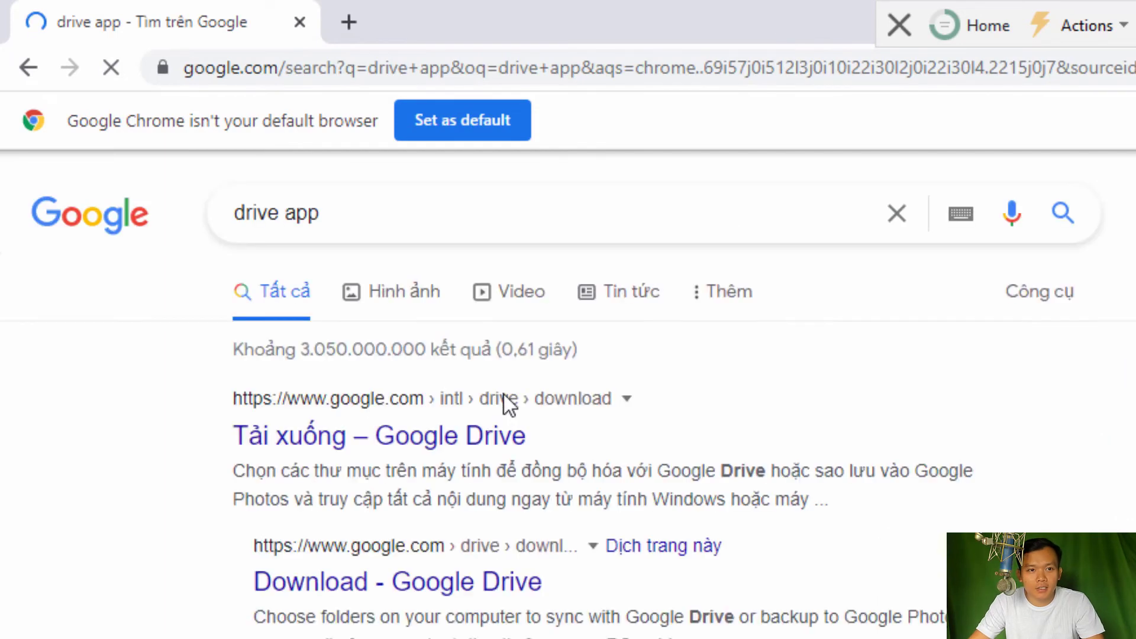
Download GoogleDriveSetup.exe from the Google Drive download page and run it
click(472, 439)
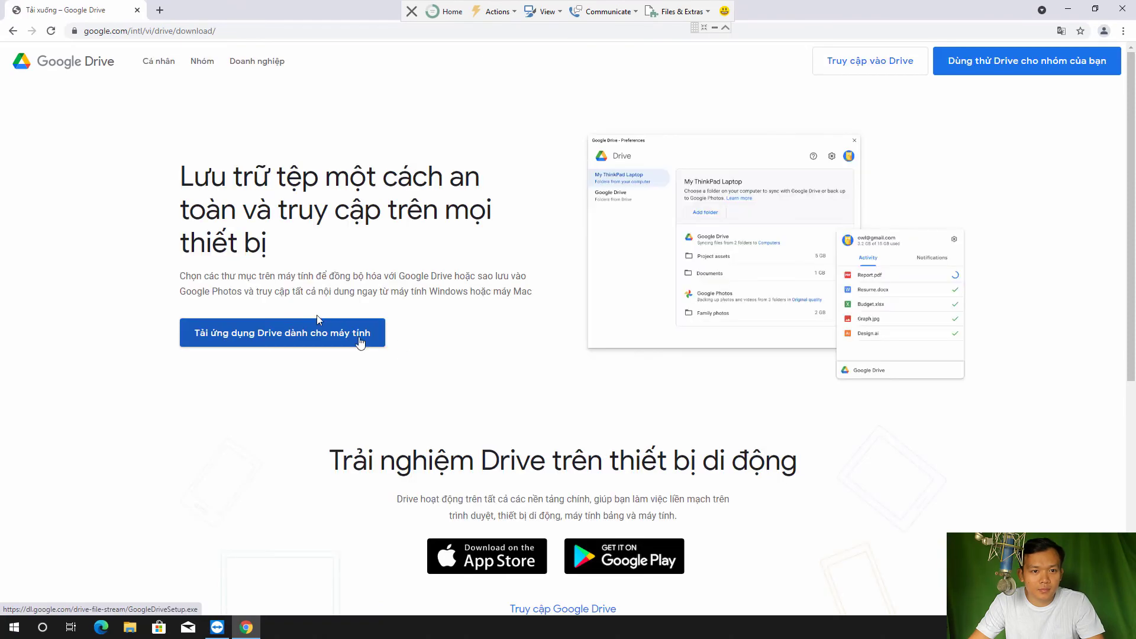
click(292, 336)
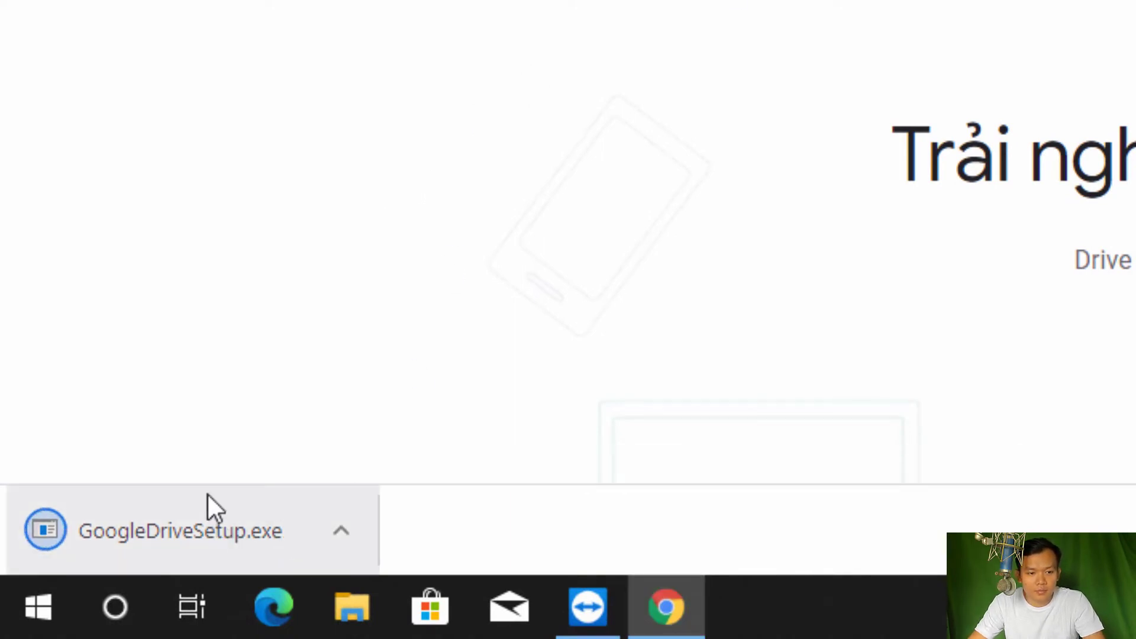
click(235, 500)
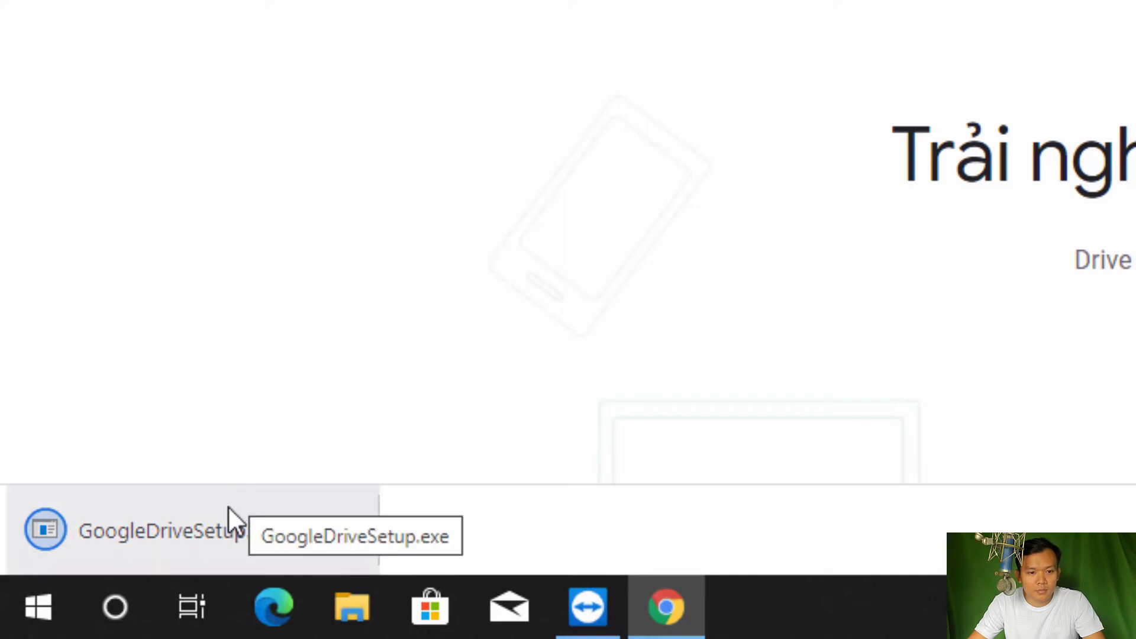
Run GoogleDriveSetup.exe, approve UAC, skip the Docs/Sheets/Slides desktop shortcuts, and finish installing
click(244, 538)
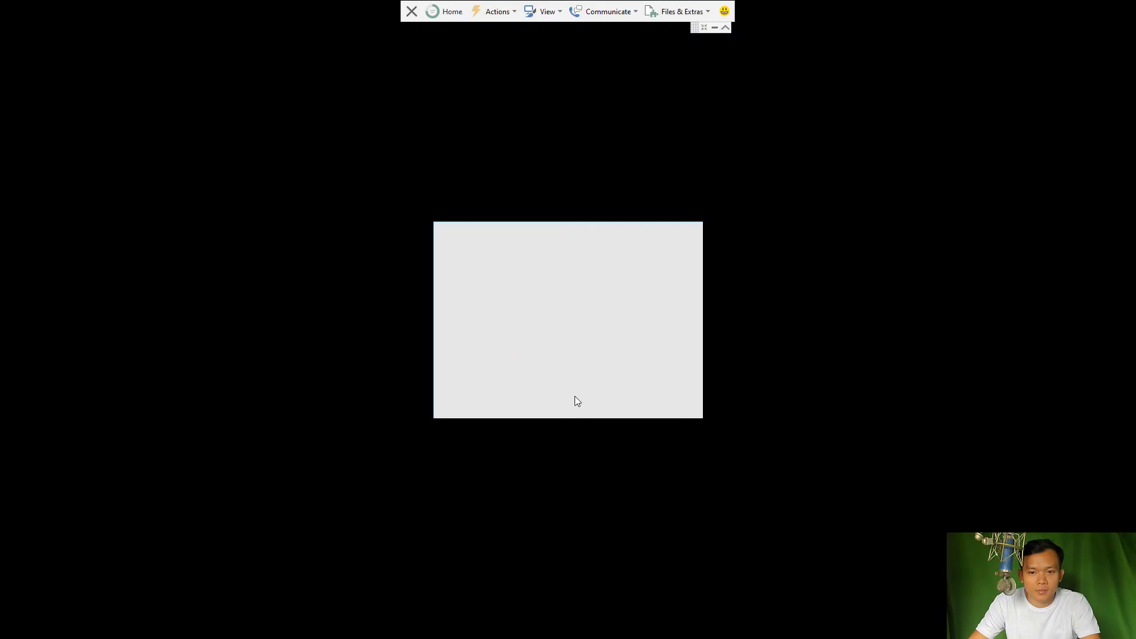
click(528, 390)
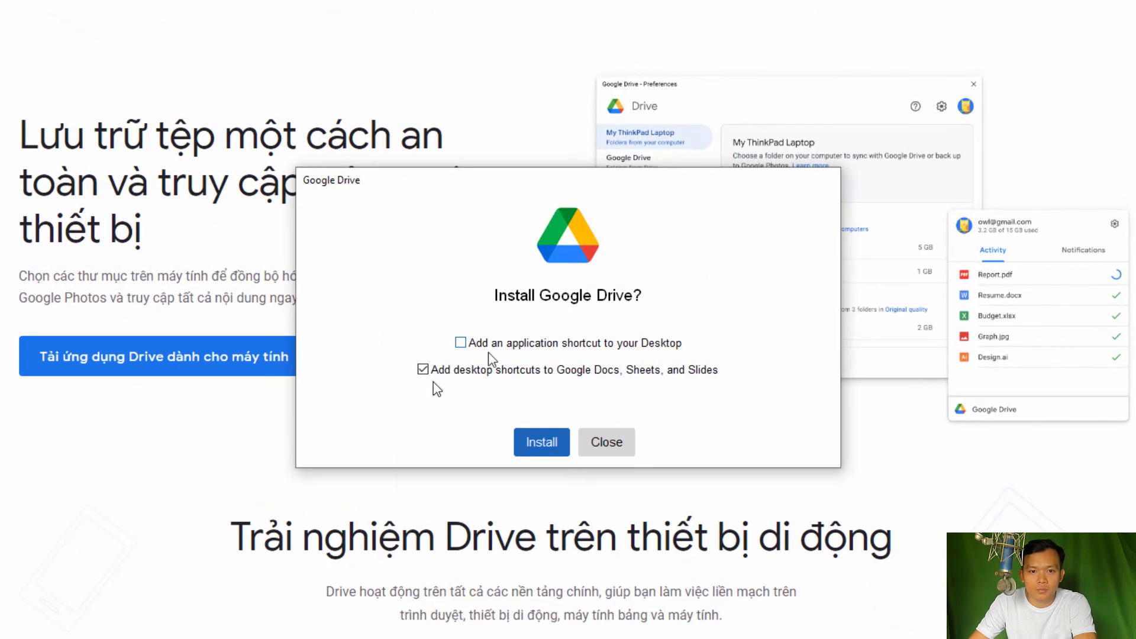
click(423, 369)
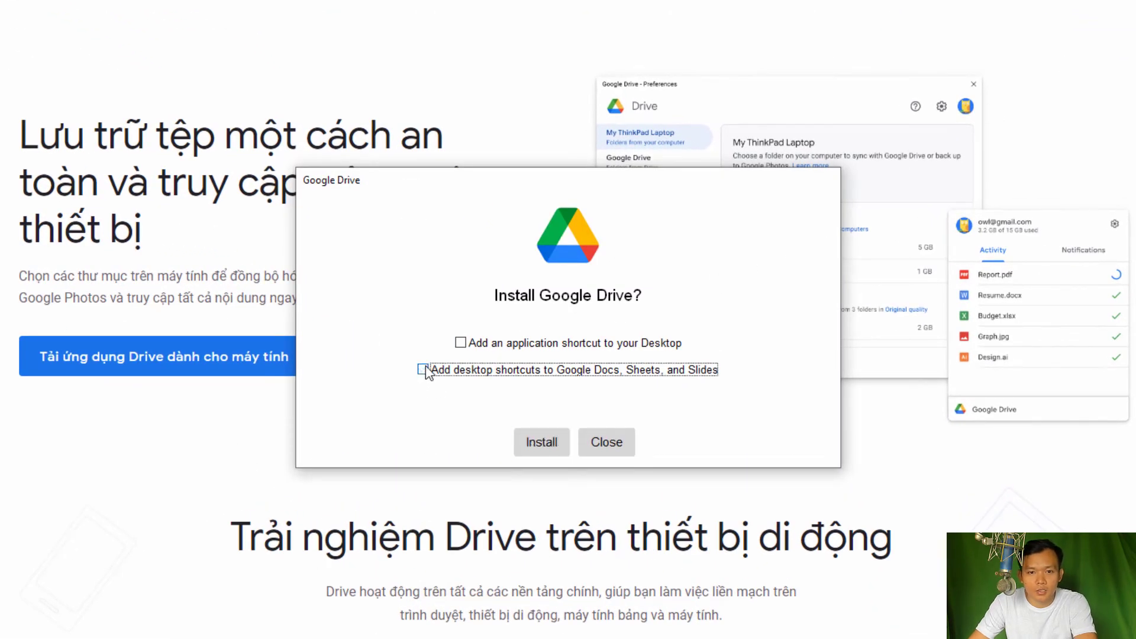
click(540, 441)
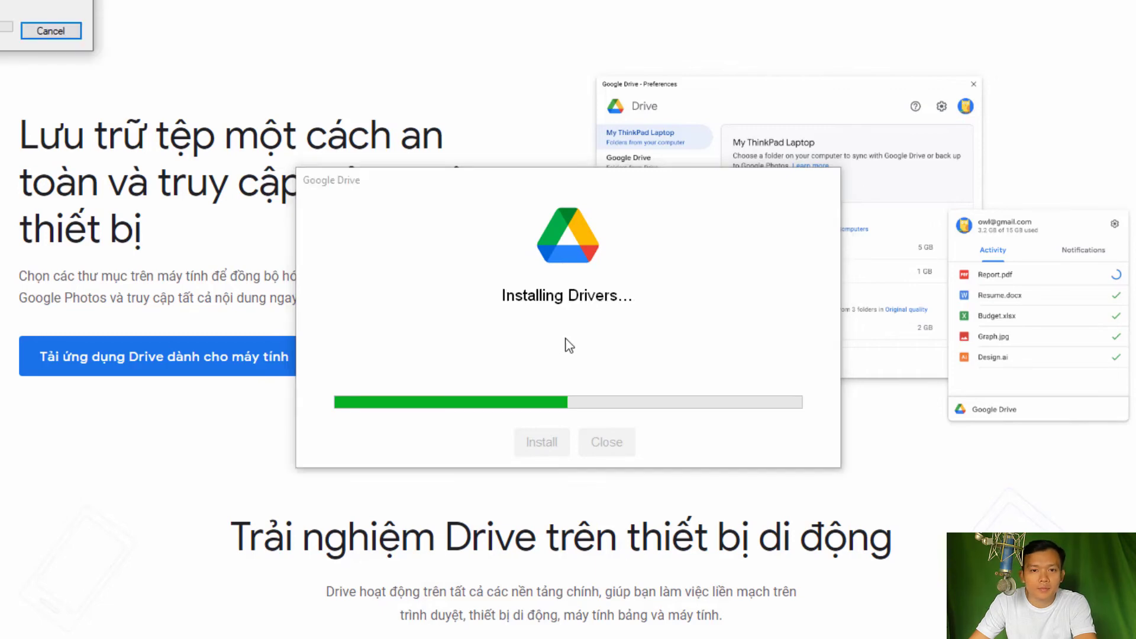
click(619, 442)
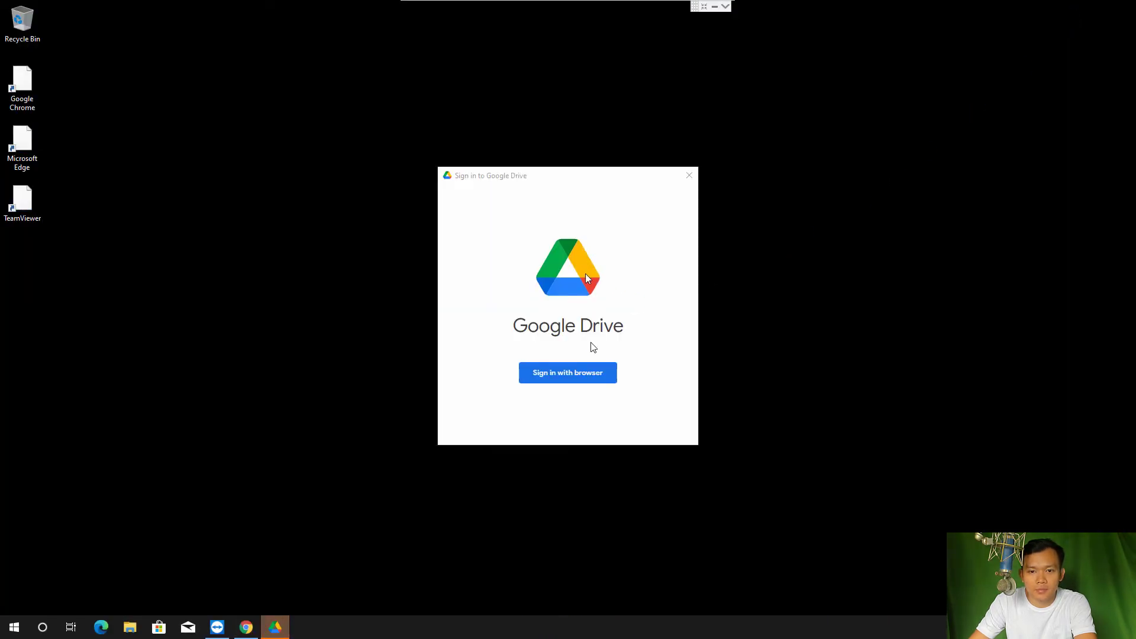
Sign in with the browser, entering the Google account email and password
click(593, 380)
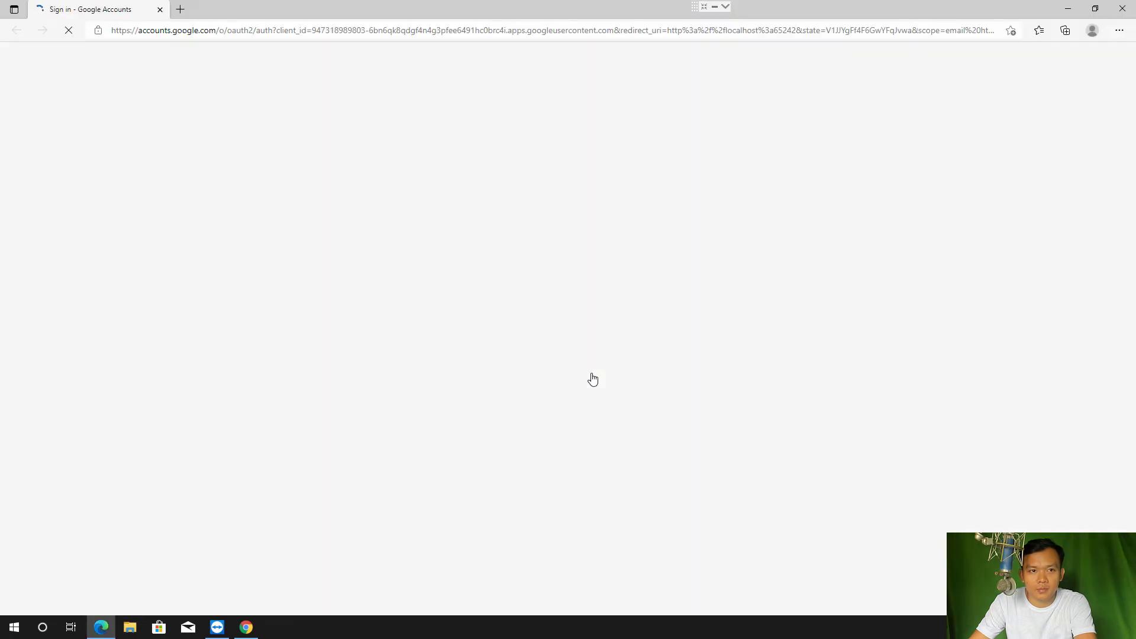
click(539, 305)
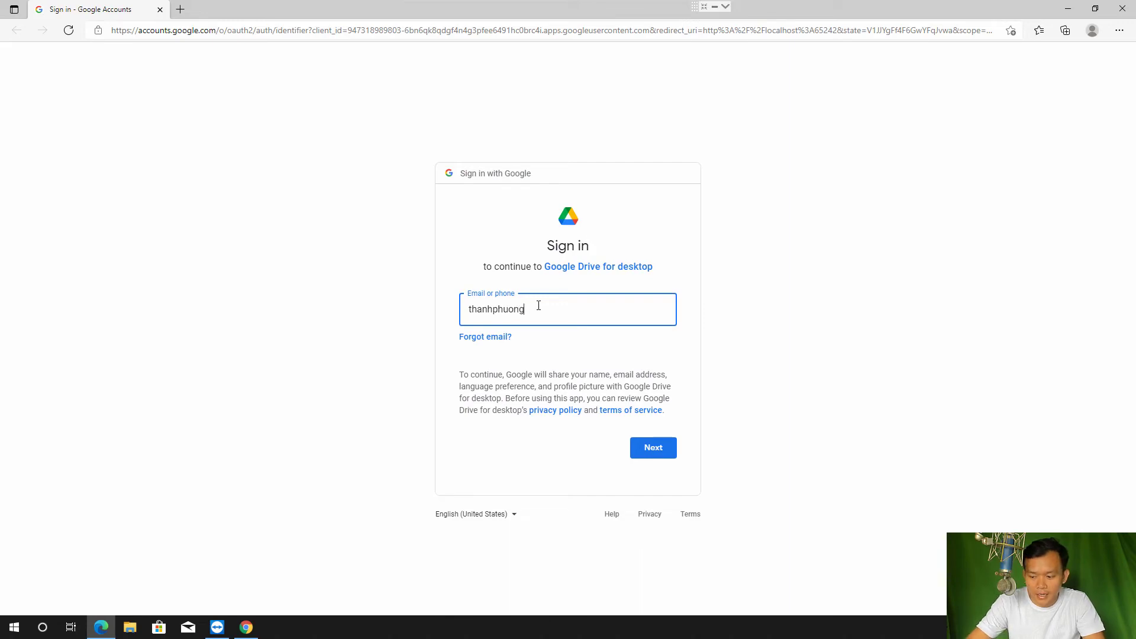
key(Return)
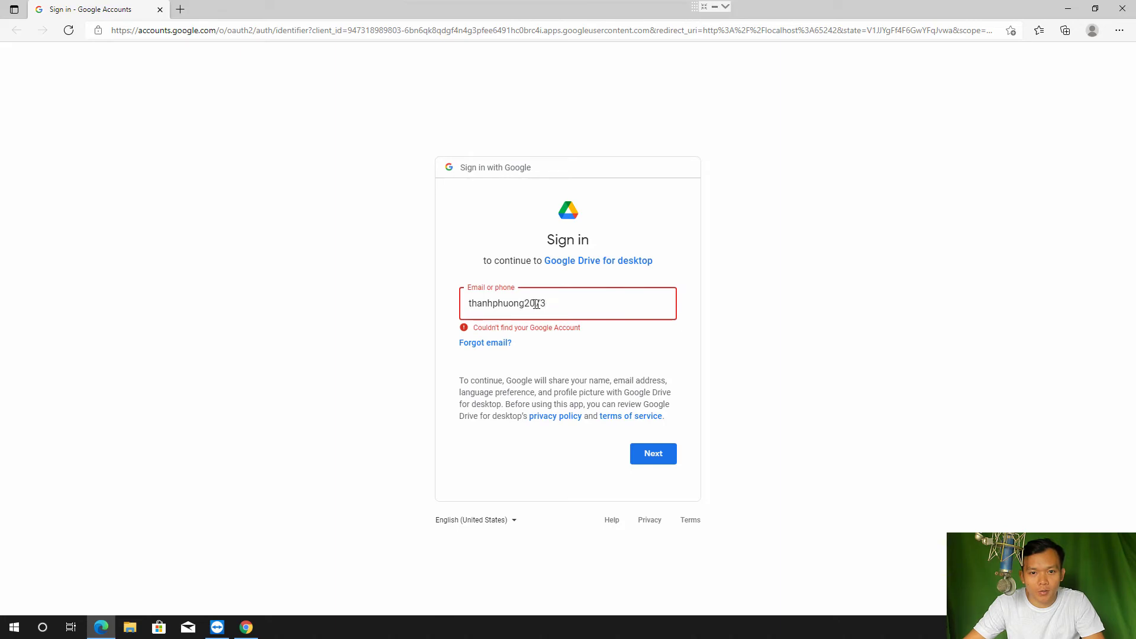
key(Return)
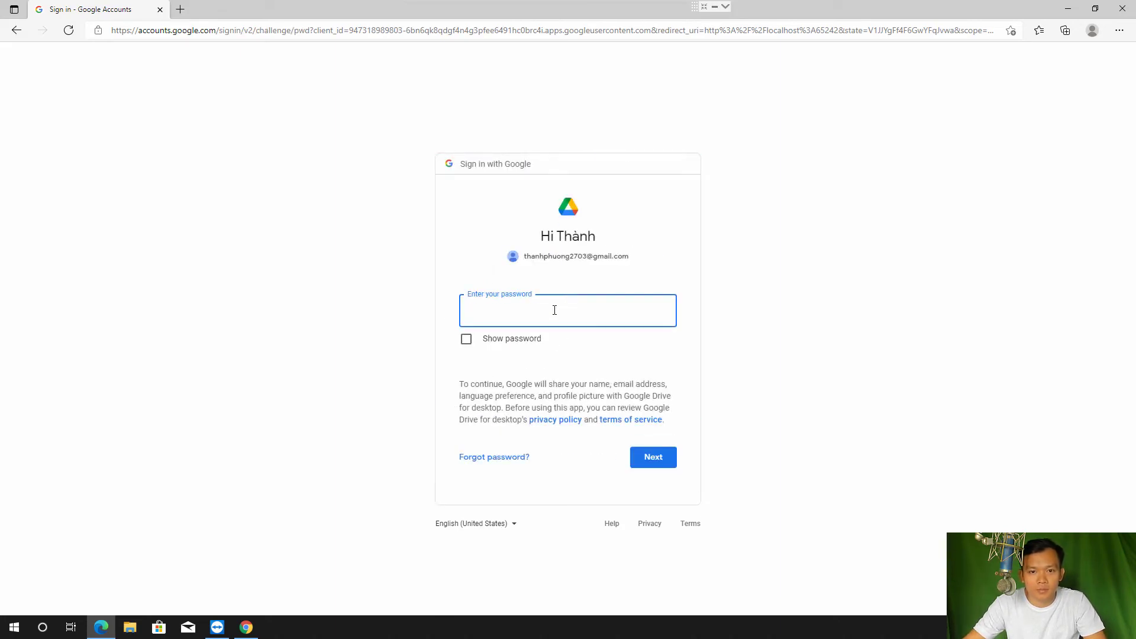
text(03)
key(Return)
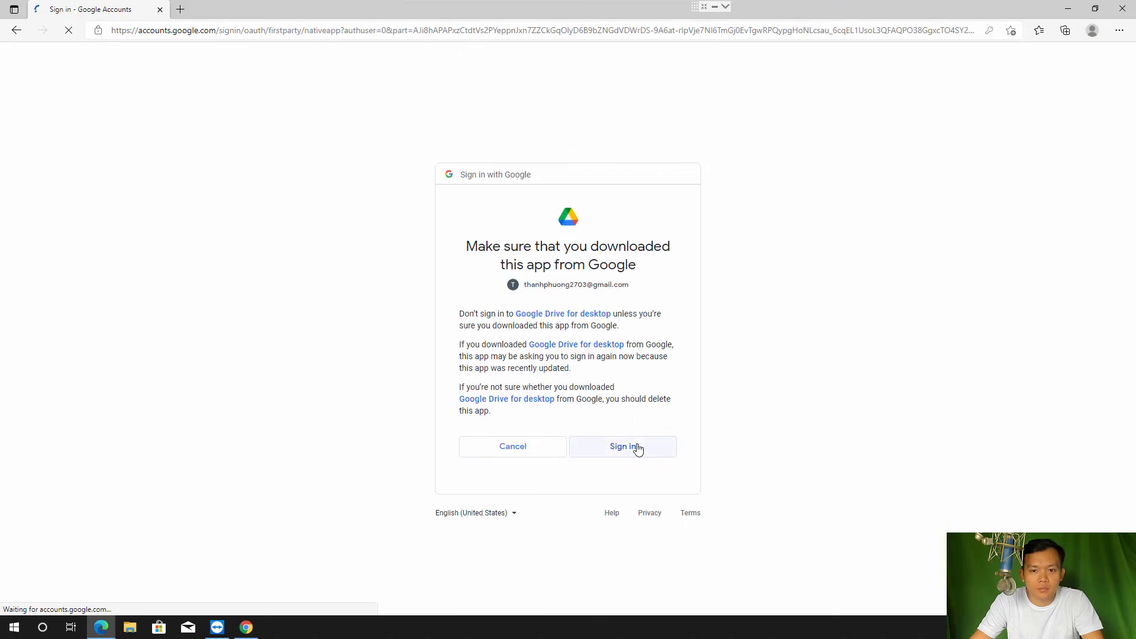
Confirm the Drive for desktop sign-in, decline saving the password, and close Edge
click(638, 448)
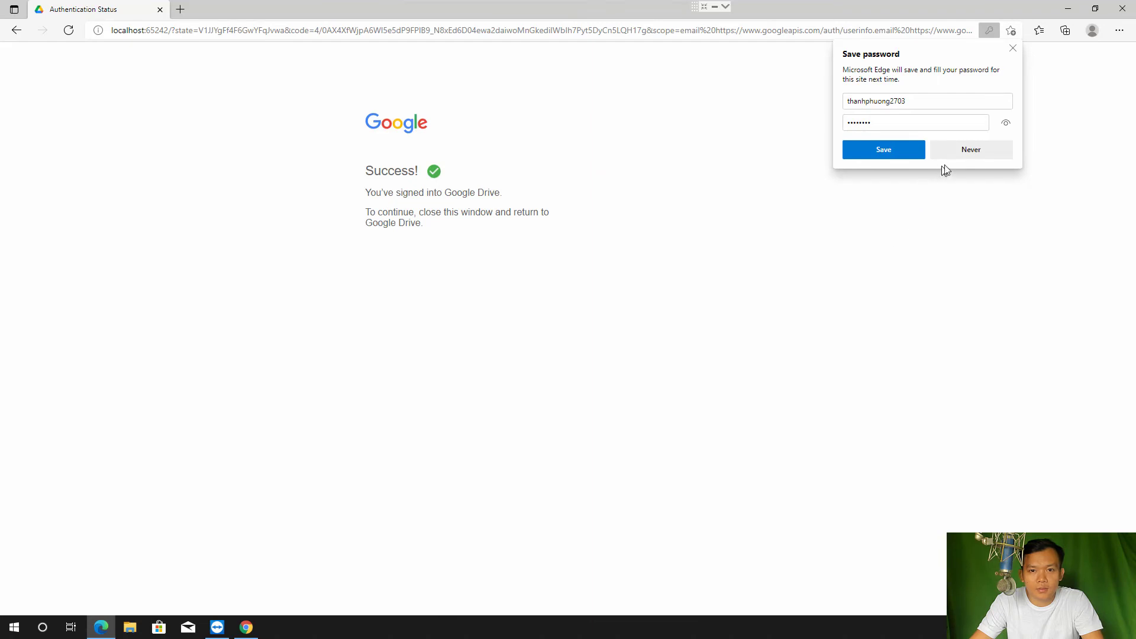
click(966, 152)
click(1122, 9)
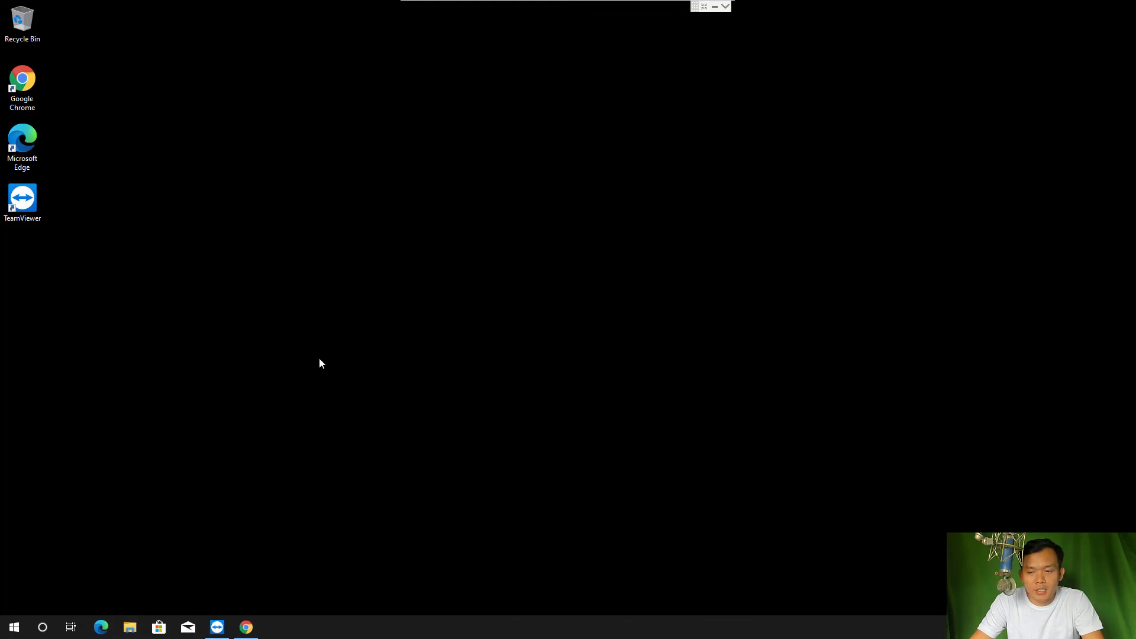
Open a maximized File Explorer at This PC, dismiss the Drive tips popup, and open Google Drive (G:)
key(super+e)
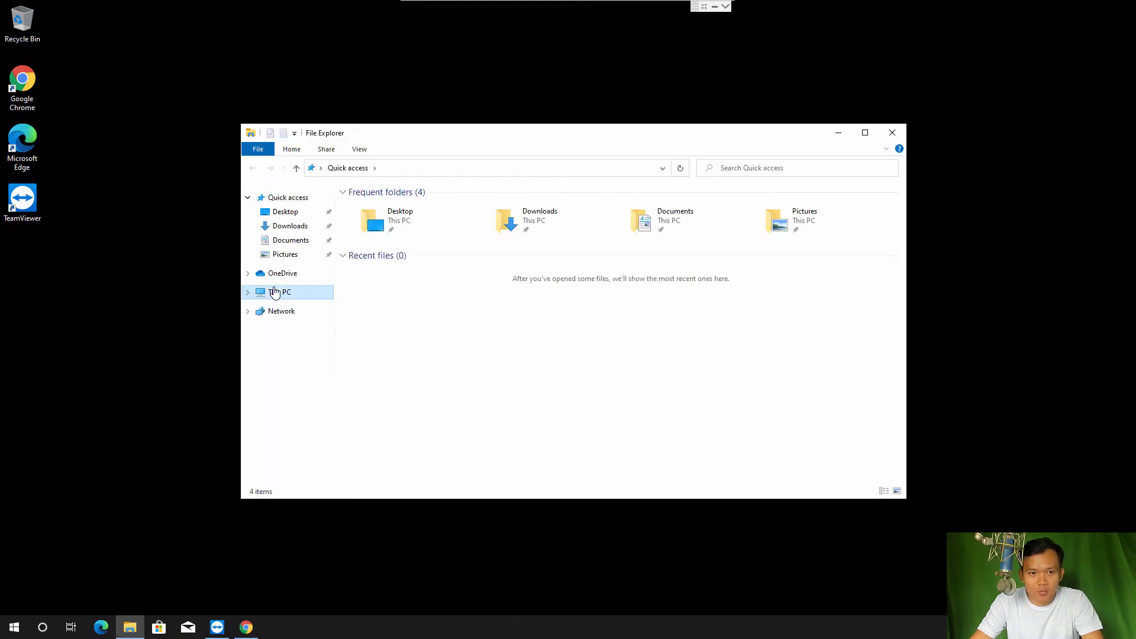
click(275, 291)
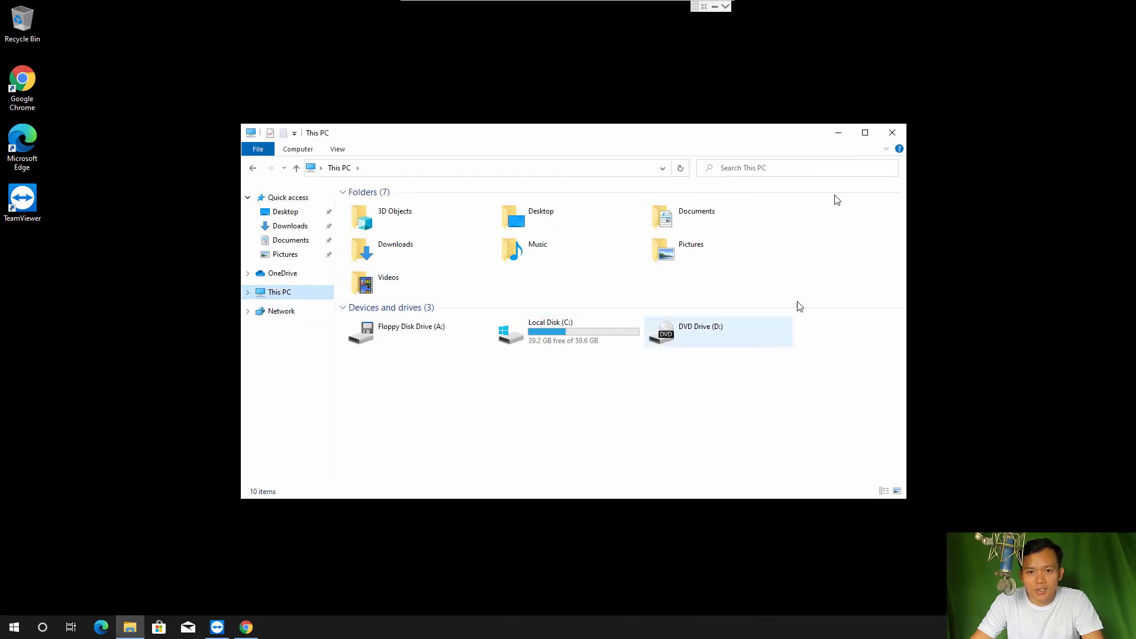
click(865, 135)
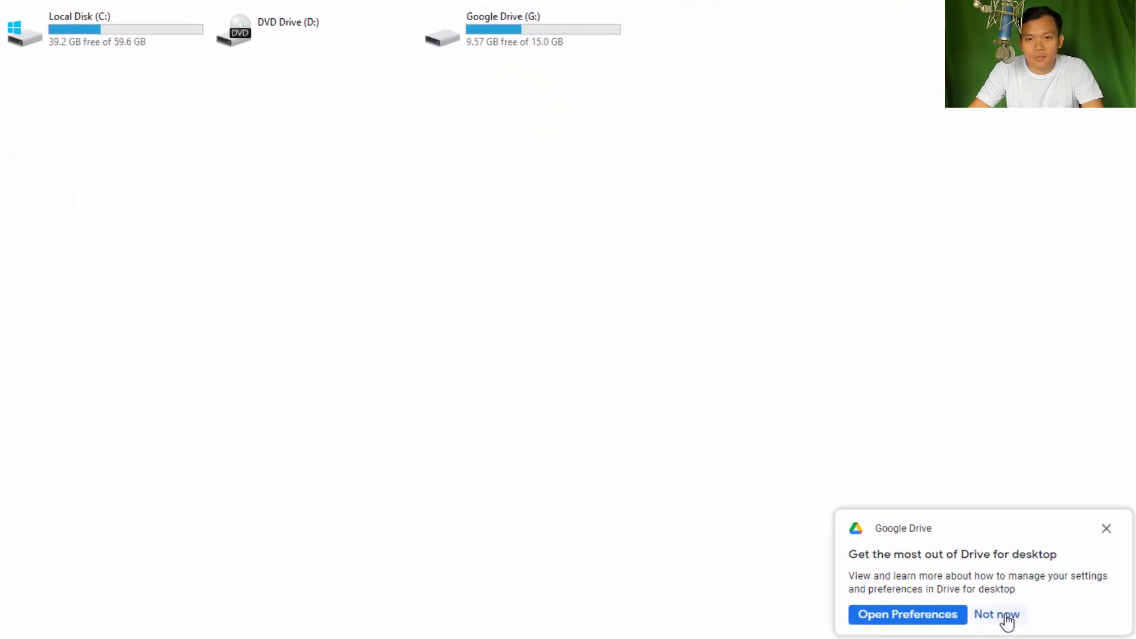
click(1006, 619)
double_click(516, 42)
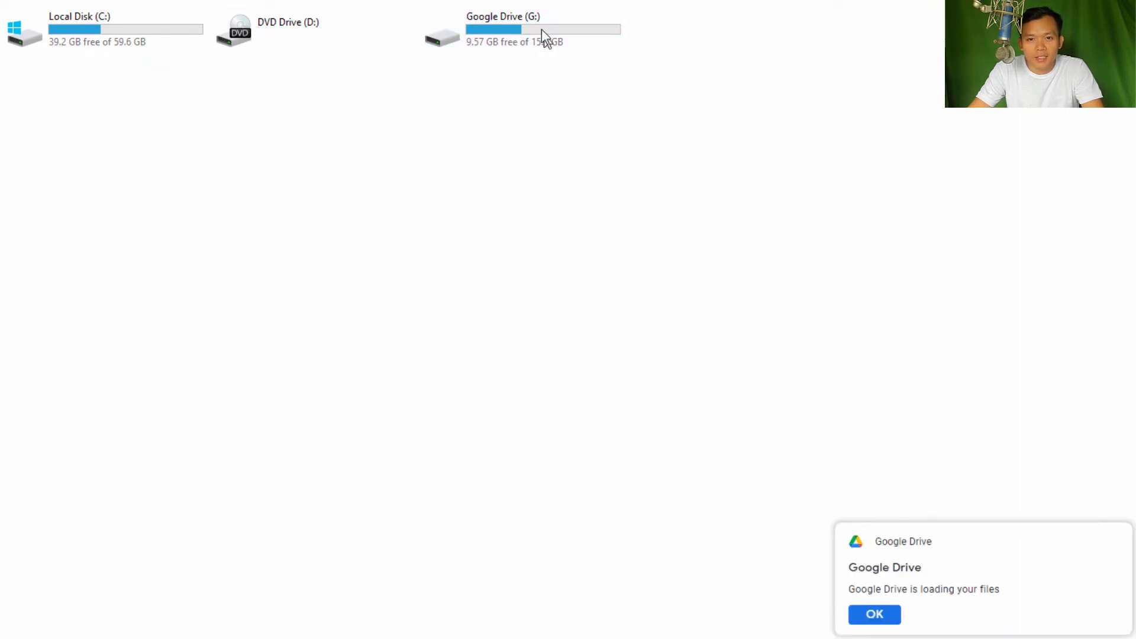
click(541, 30)
double_click(541, 29)
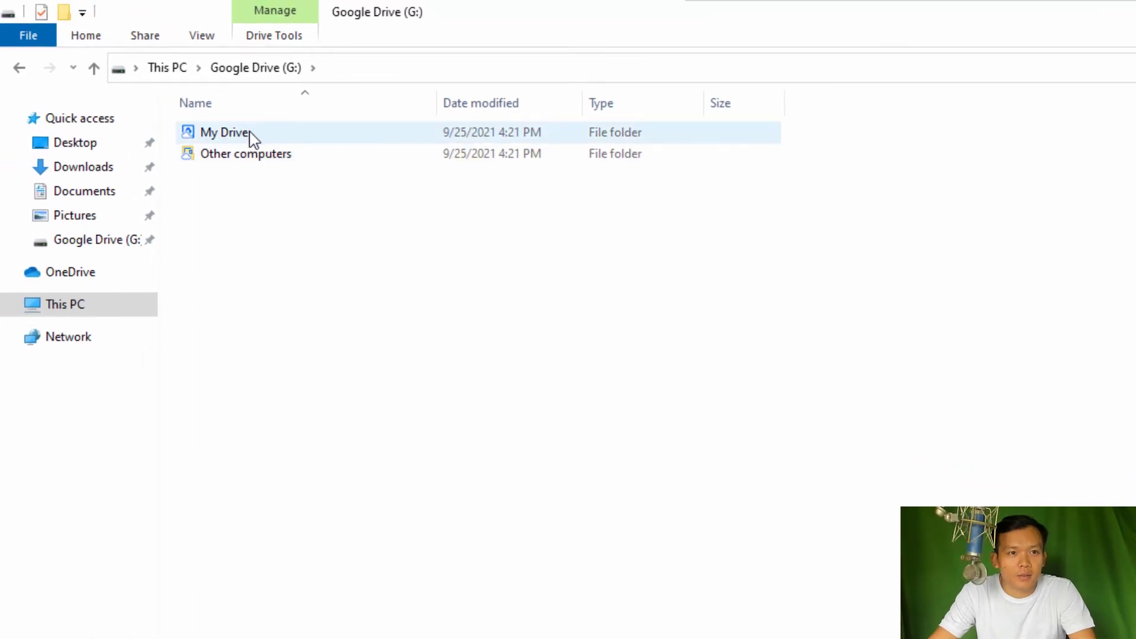
Look inside the My Drive and Other computers folders on G:, returning to the root each time
double_click(249, 135)
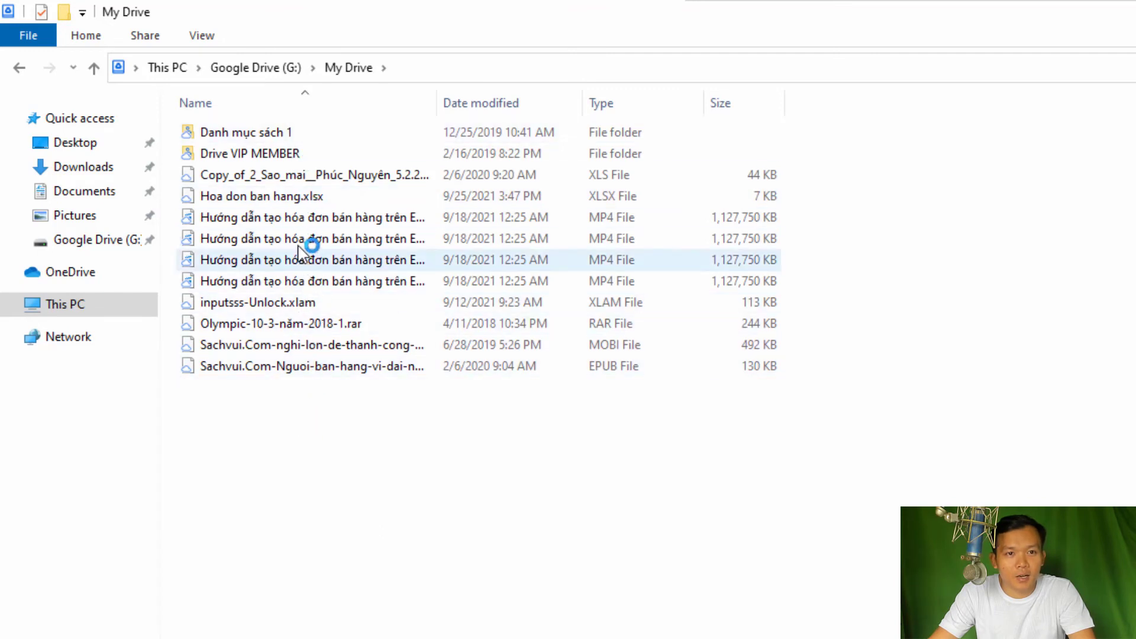
click(19, 67)
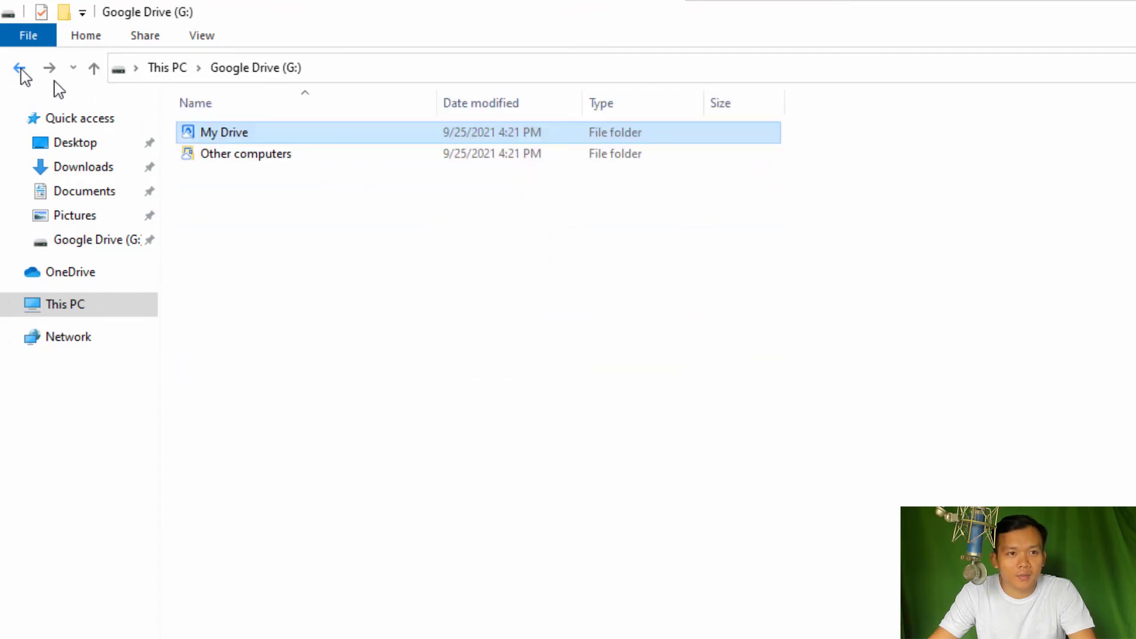
click(226, 157)
double_click(225, 155)
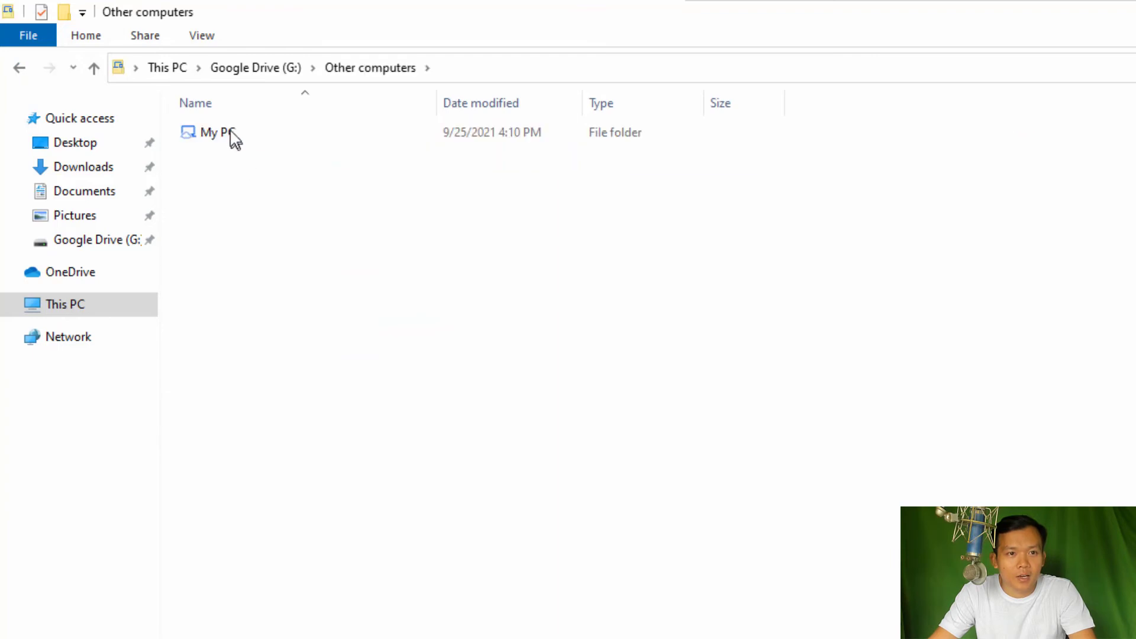
click(20, 69)
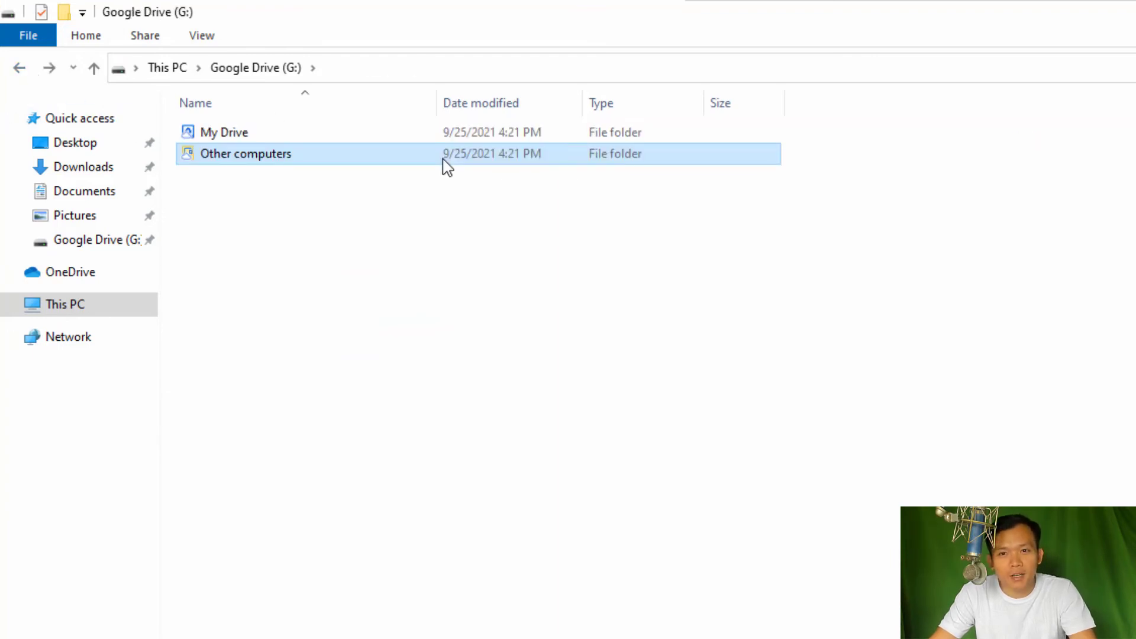
click(274, 203)
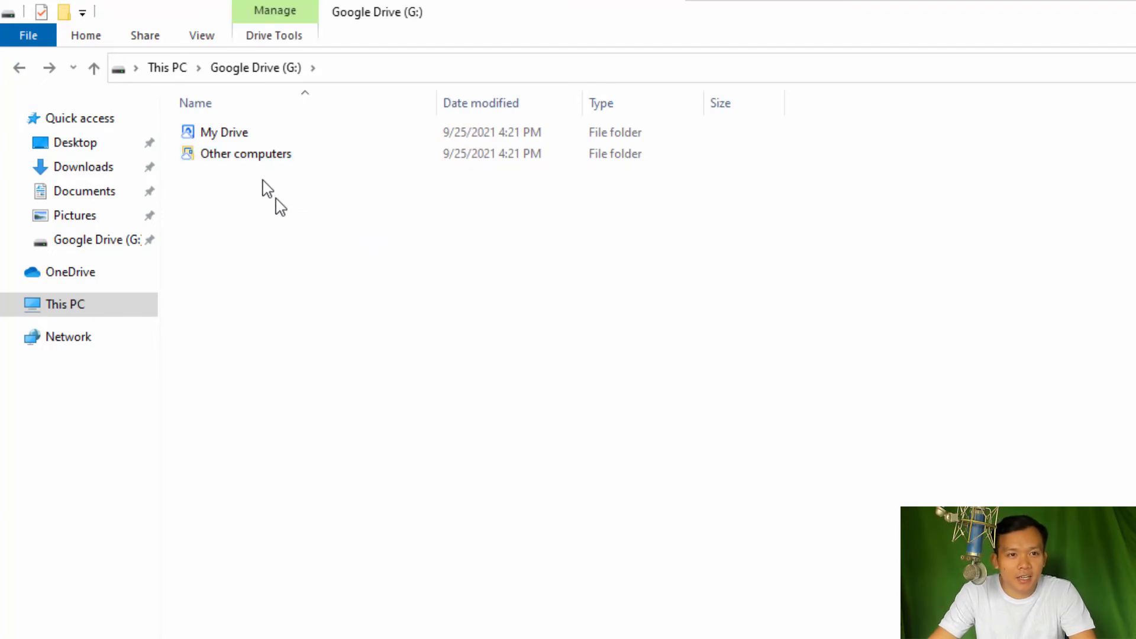
Browse Other computers > My PC to the empty Tai lieu quan trong folder, then return to This PC
double_click(277, 161)
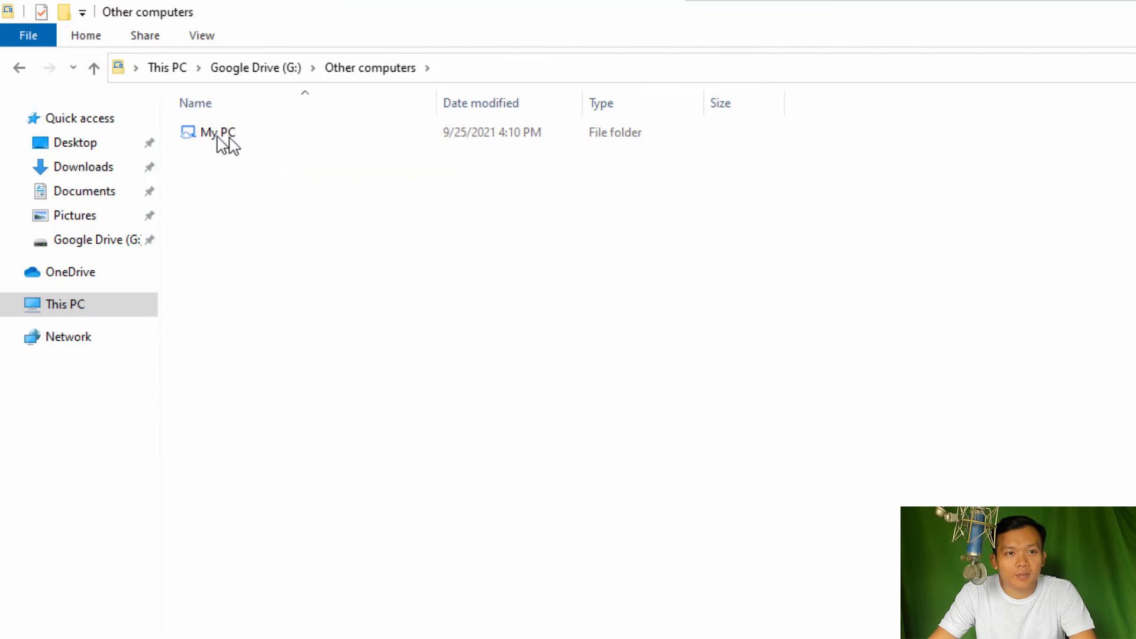
click(217, 145)
double_click(214, 137)
double_click(219, 135)
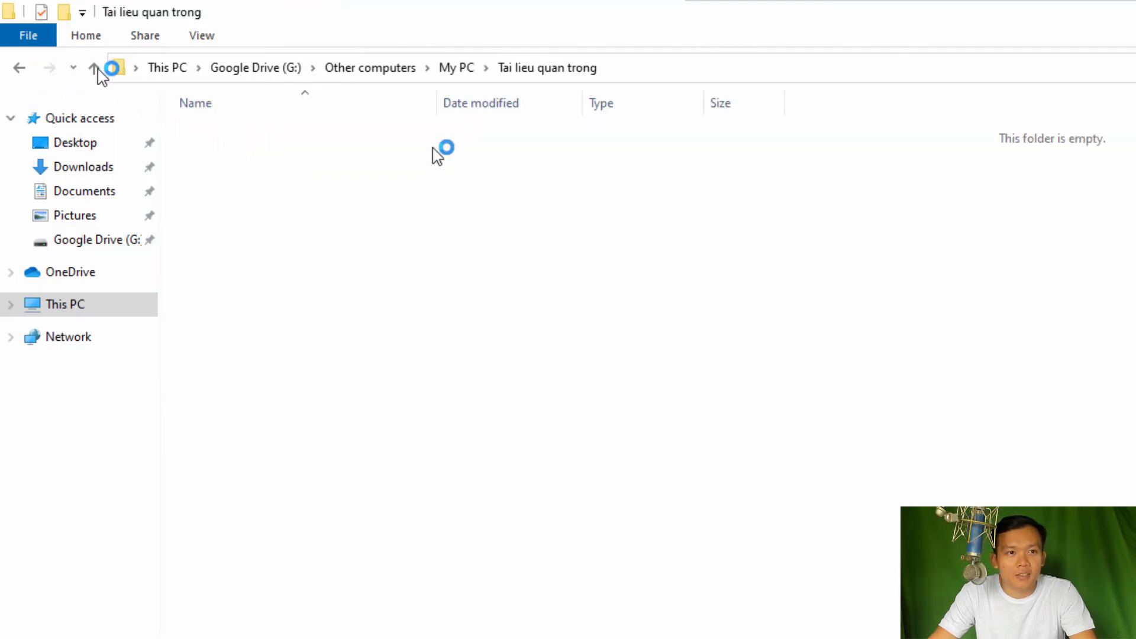
click(22, 68)
click(22, 68)
click(23, 69)
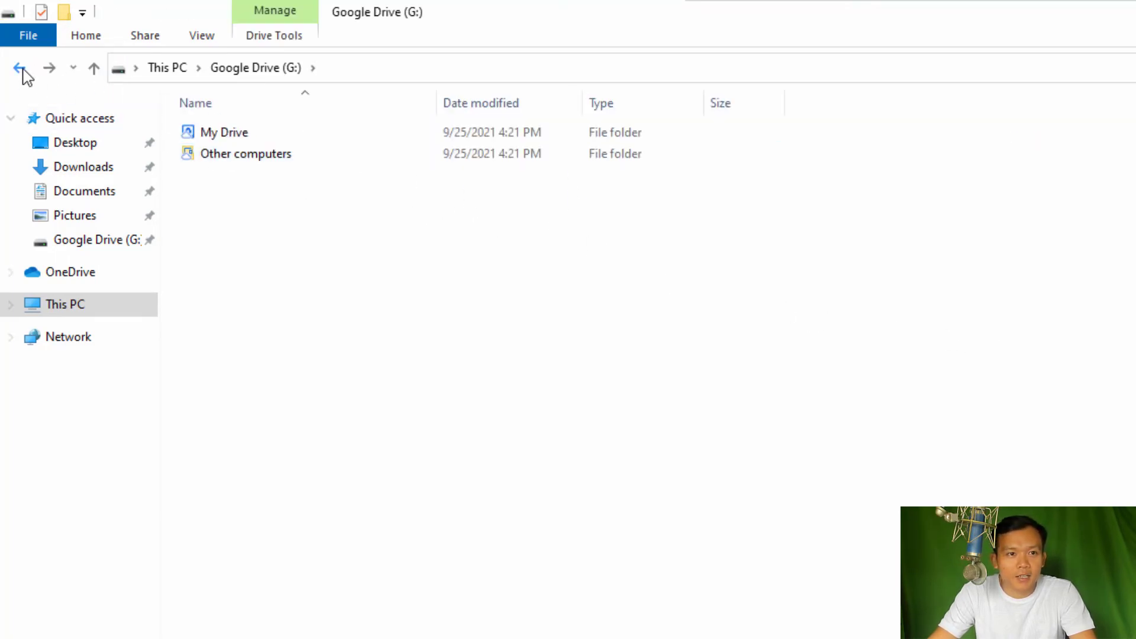
click(23, 71)
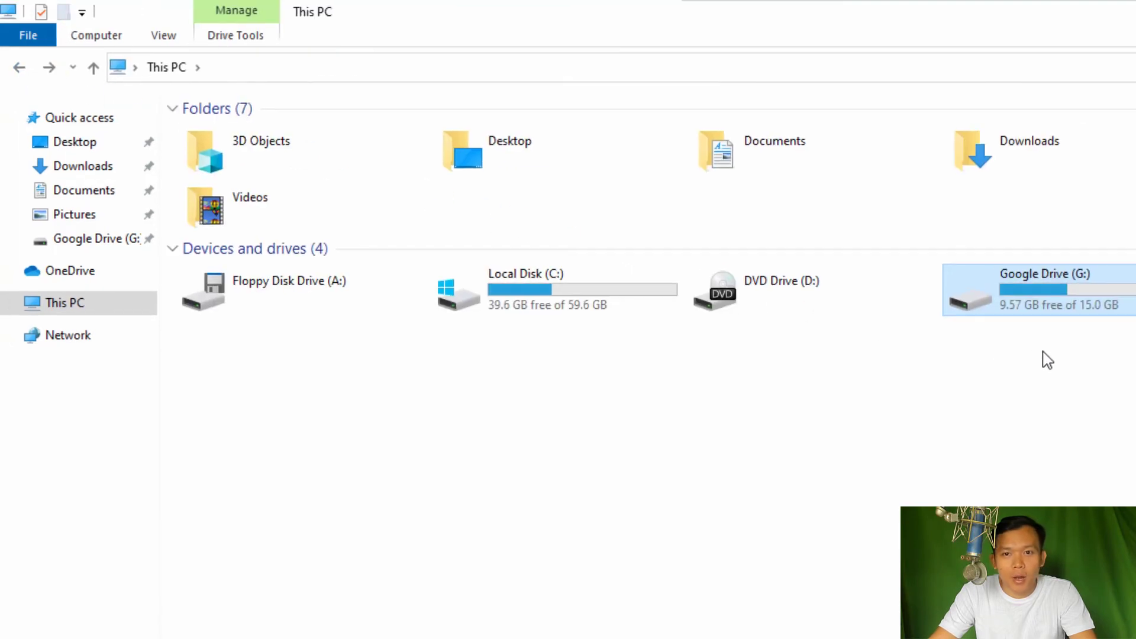